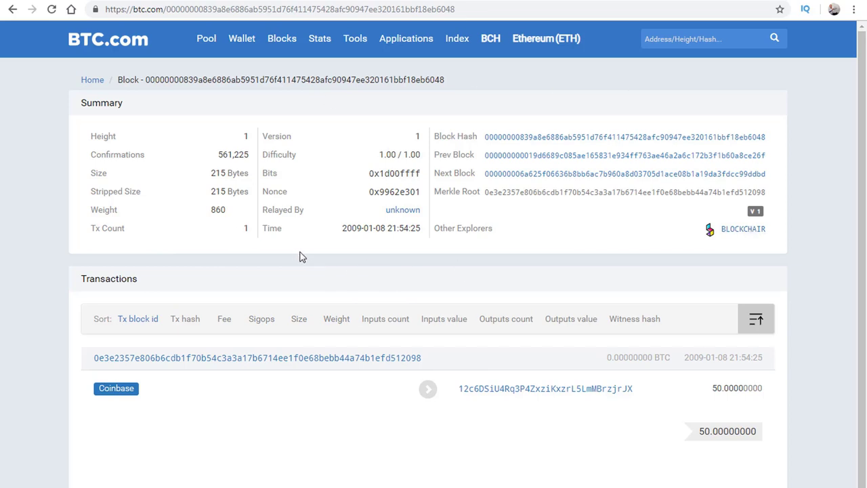
Step: Move forward from block 1 to the block at height 3 and sort its transactions by fee
left_click(534, 174)
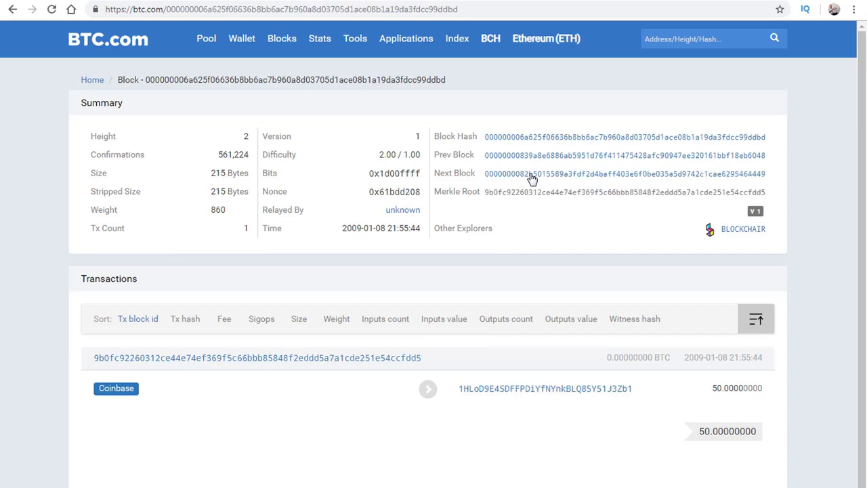
left_click(527, 177)
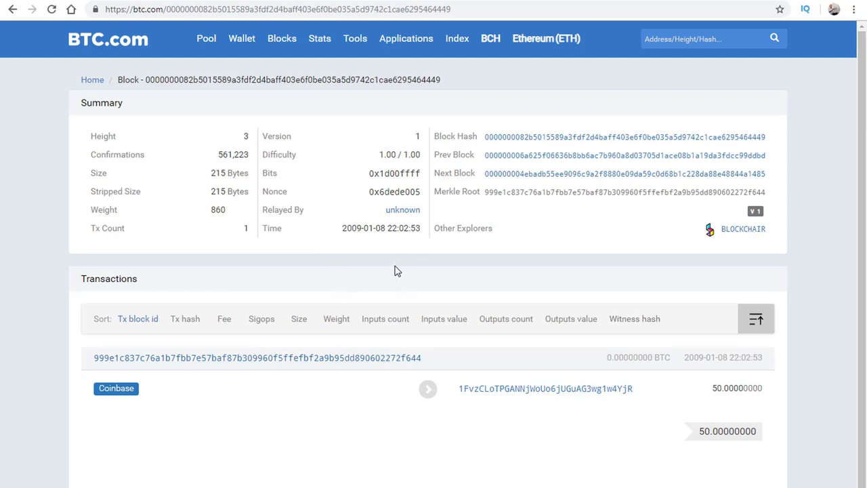
left_click(223, 327)
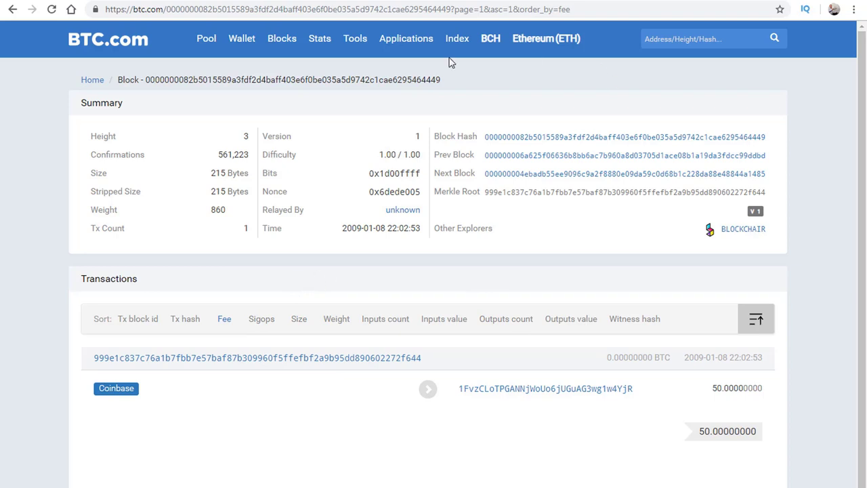
Step: Open block 561,225 from the home page's latest blocks and examine its coinbase transaction's fee amount and timestamp
left_click(95, 80)
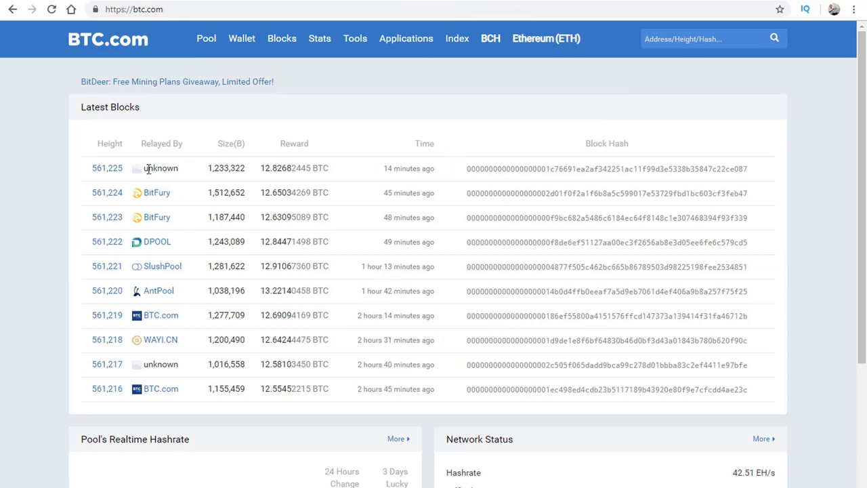
left_click(98, 172)
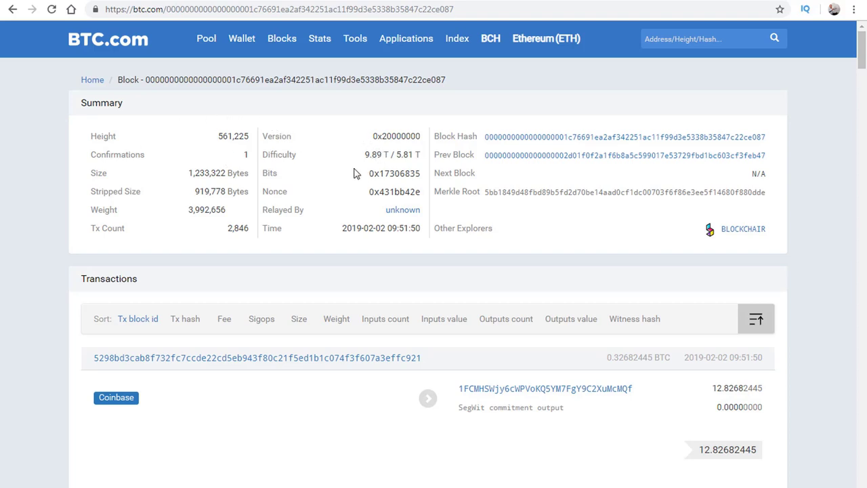
scroll(354, 174, "down", 1)
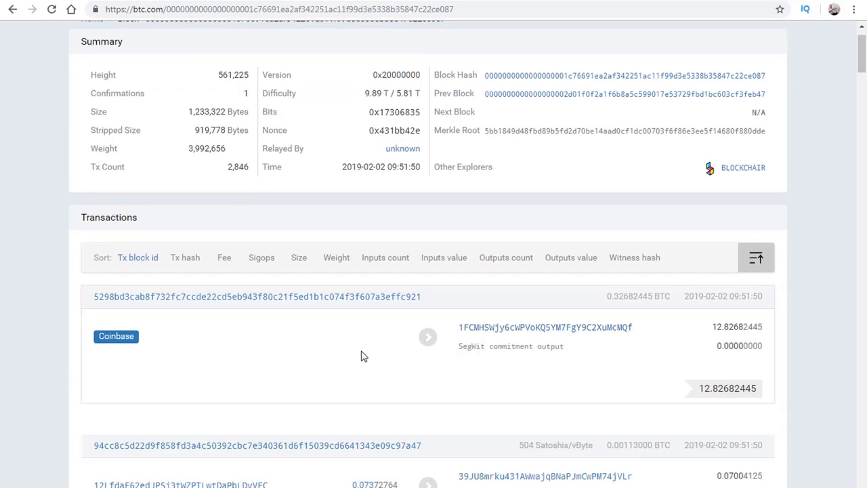
left_click_drag(608, 296, 768, 301)
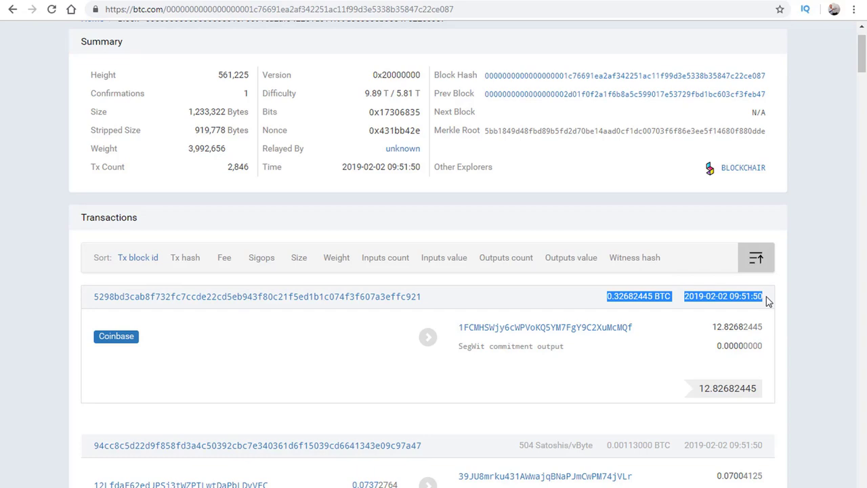
left_click(620, 296)
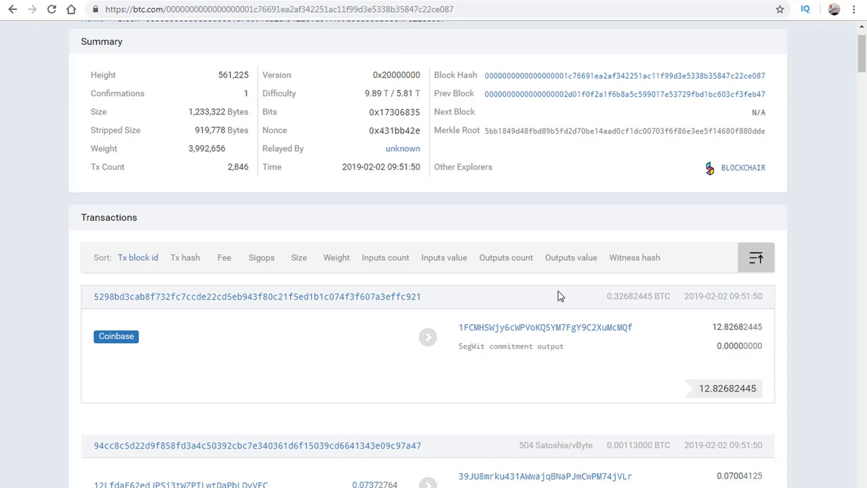
scroll(560, 294, "up", 1)
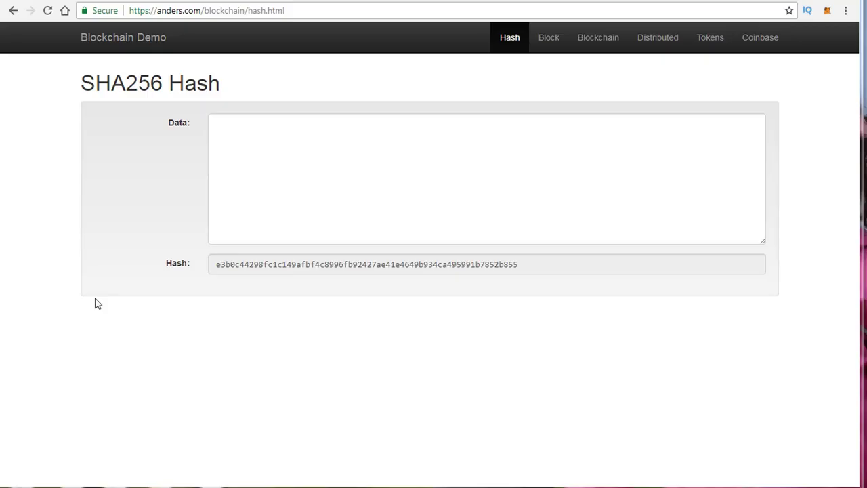
Step: Enter "Hello Udemy" as the data in the SHA256 Hash page of the Blockchain Demo
left_click(298, 151)
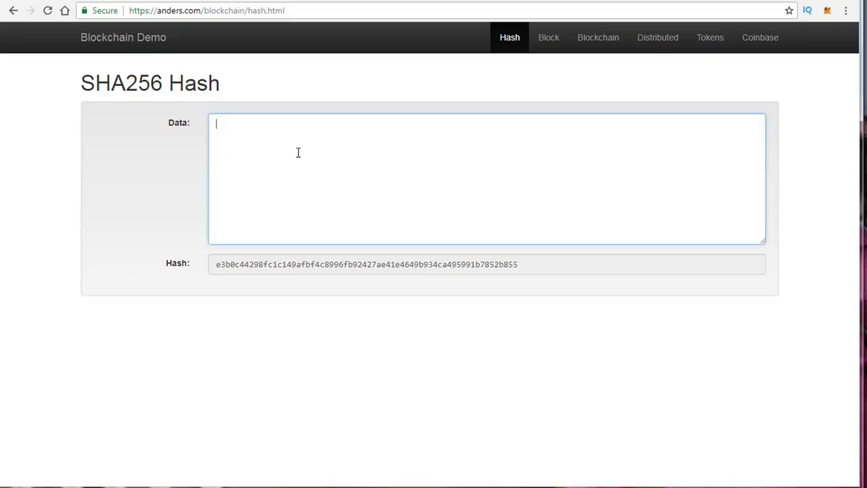
left_click(206, 11)
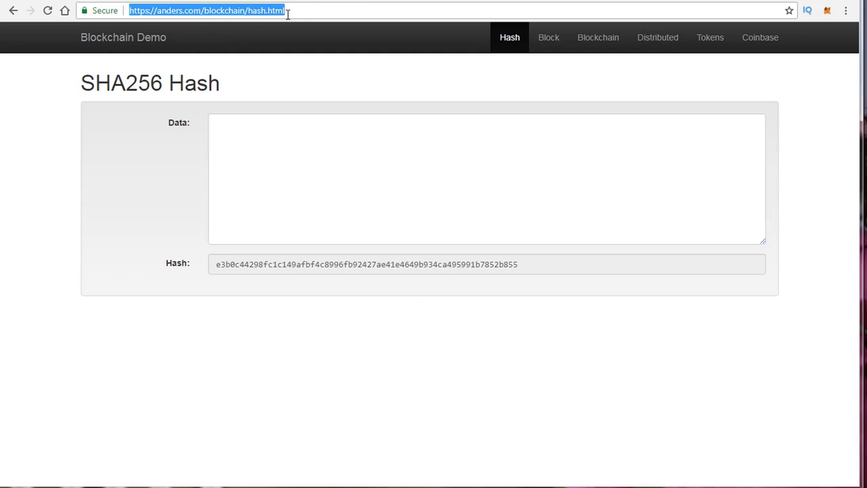
left_click(238, 136)
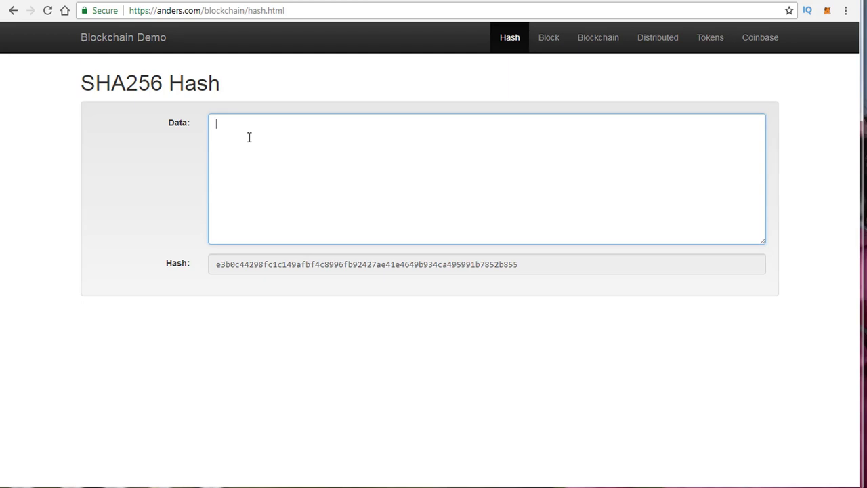
type("Hell")
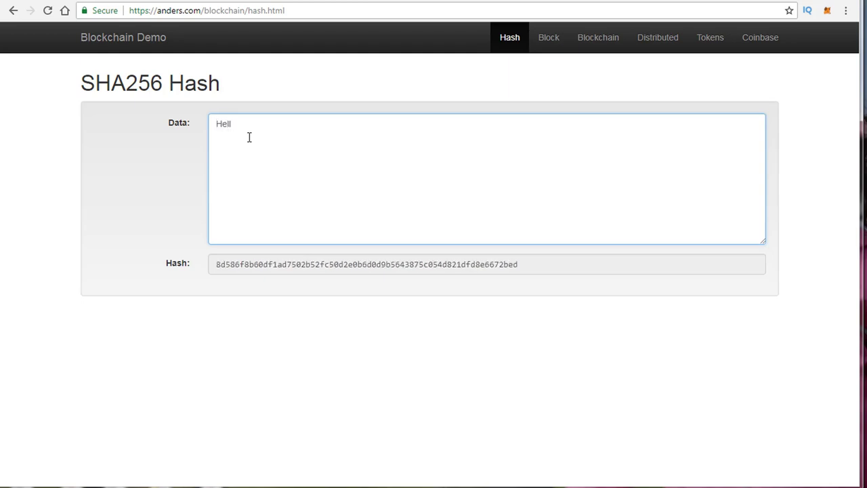
type("o Udemy")
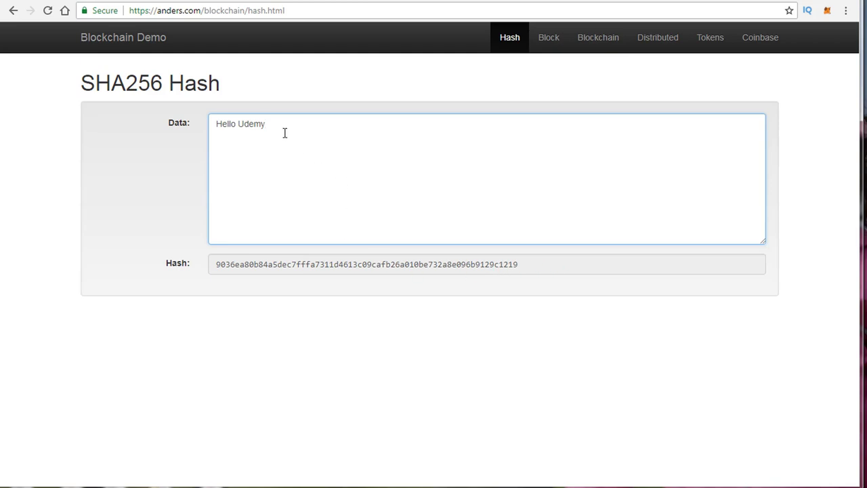
Step: Change the data to "Hello Udema" to compare the hash, and restore it to "Hello Udemy"
key("BackSpace")
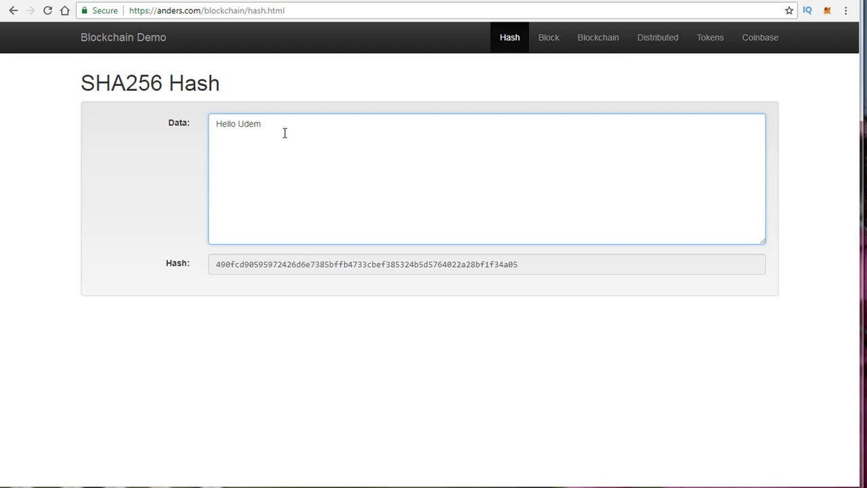
type("a")
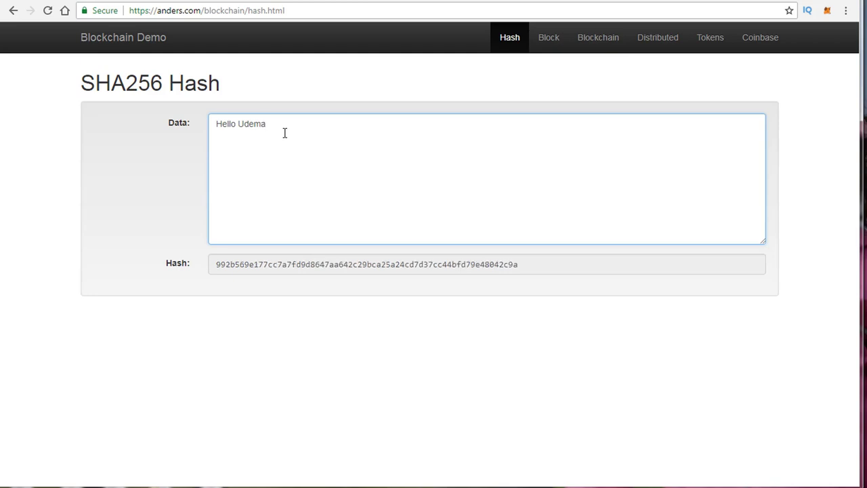
key("BackSpace")
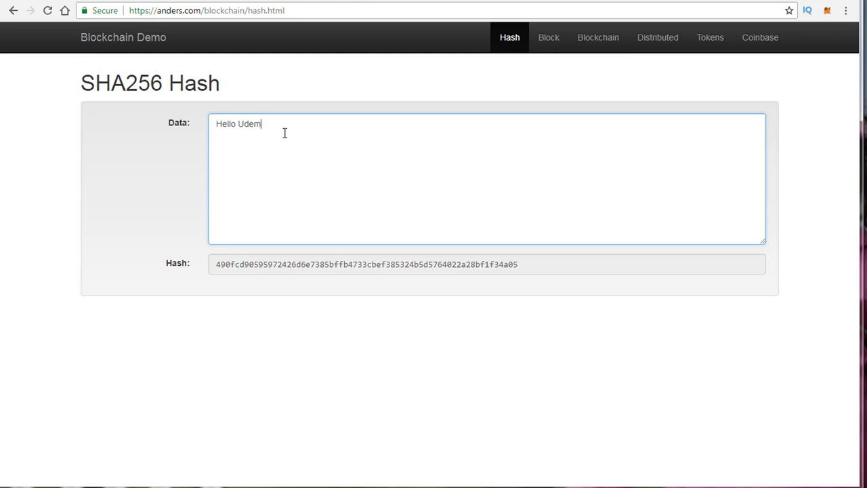
type("y")
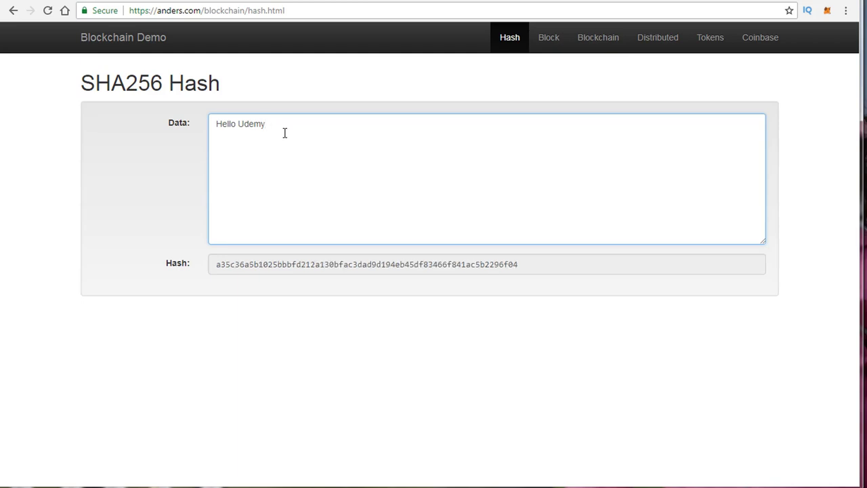
Step: Extend the data to "Hello Udemy Blockchain", removing and restoring its last two letters to compare hashes
type("Blockchain")
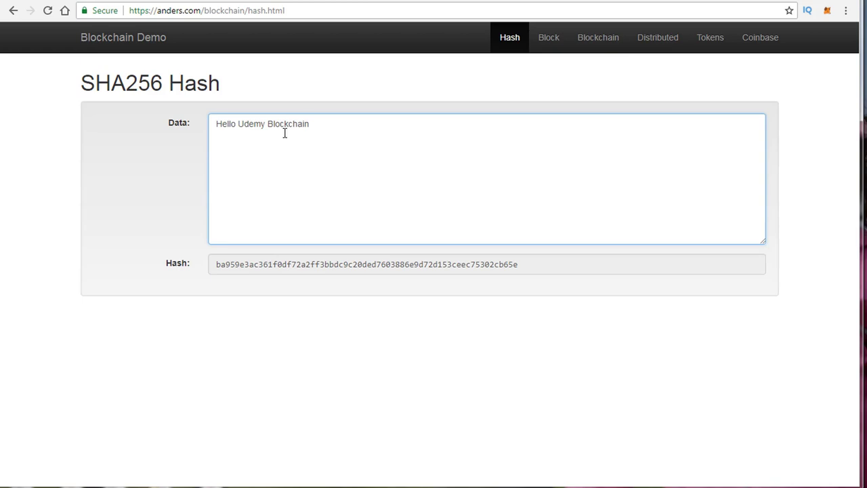
key("BackSpace")
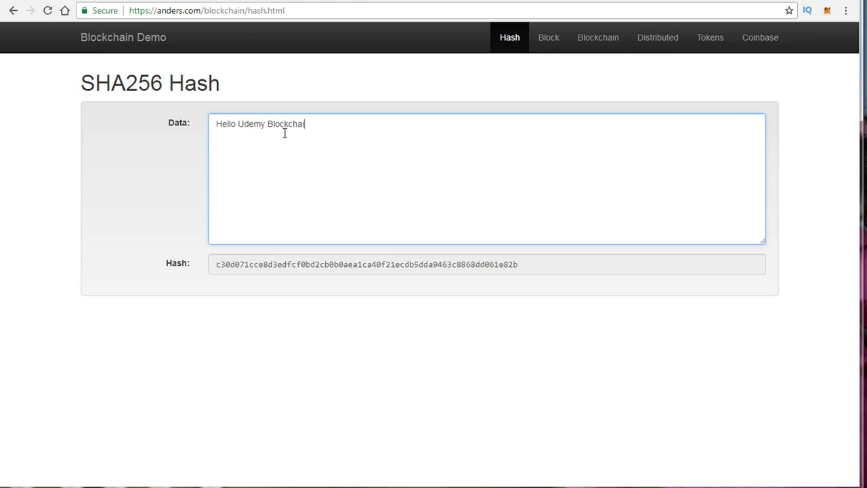
key("BackSpace")
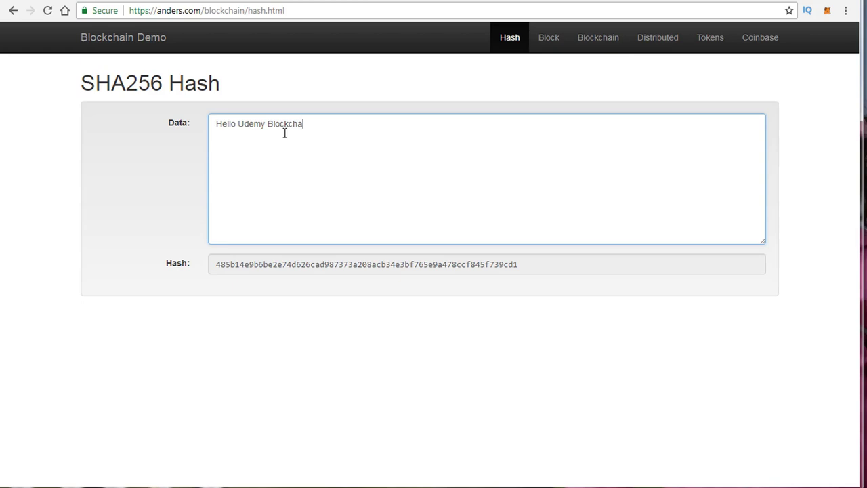
type("in")
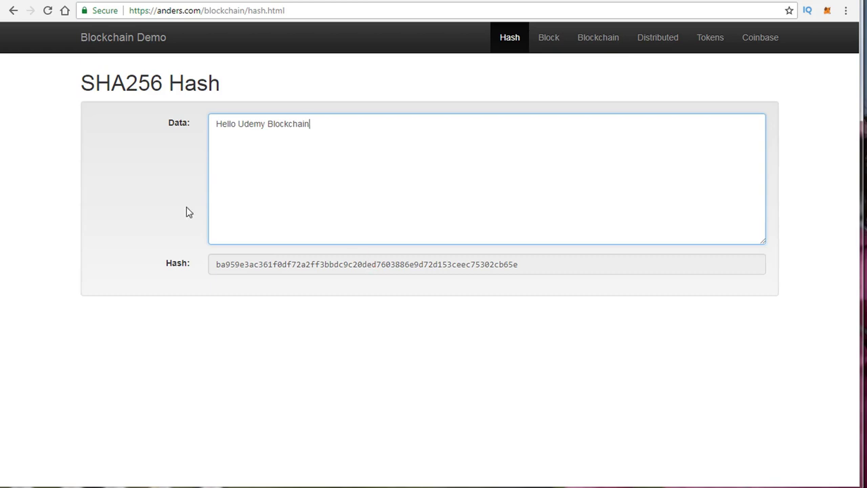
Step: Open the Block demo and set the block number to 33, trying 333 and 31 along the way
left_click(547, 42)
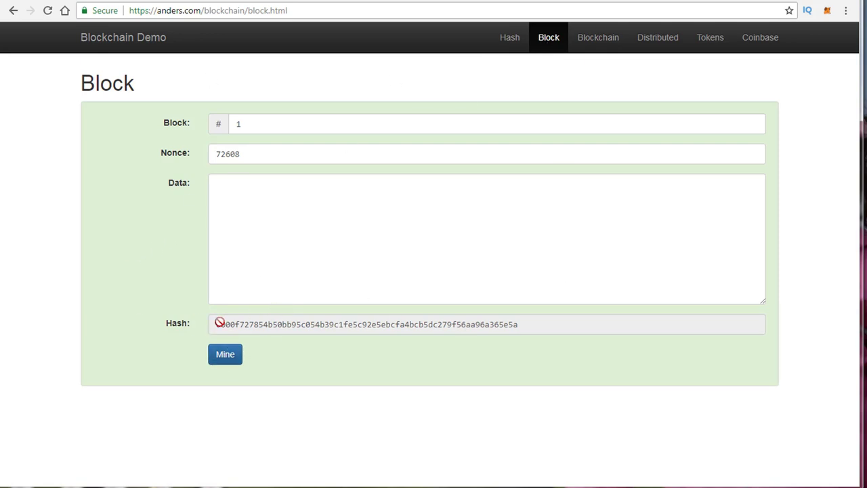
left_click(277, 123)
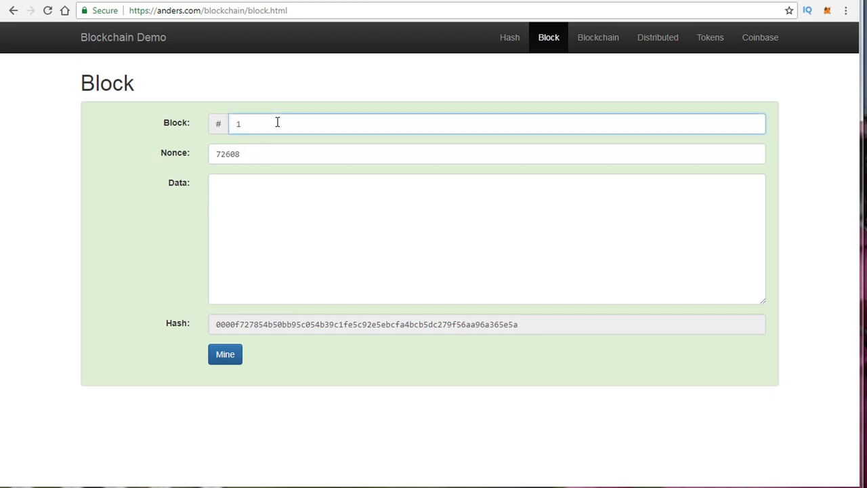
key("BackSpace")
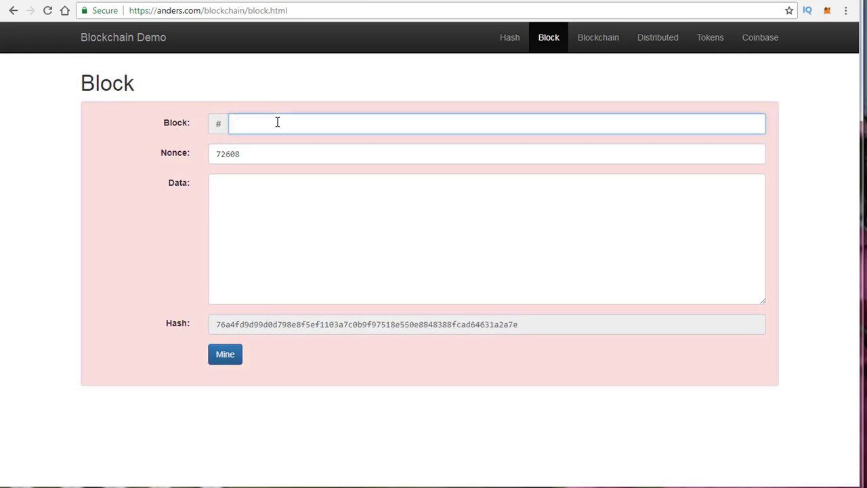
type("333")
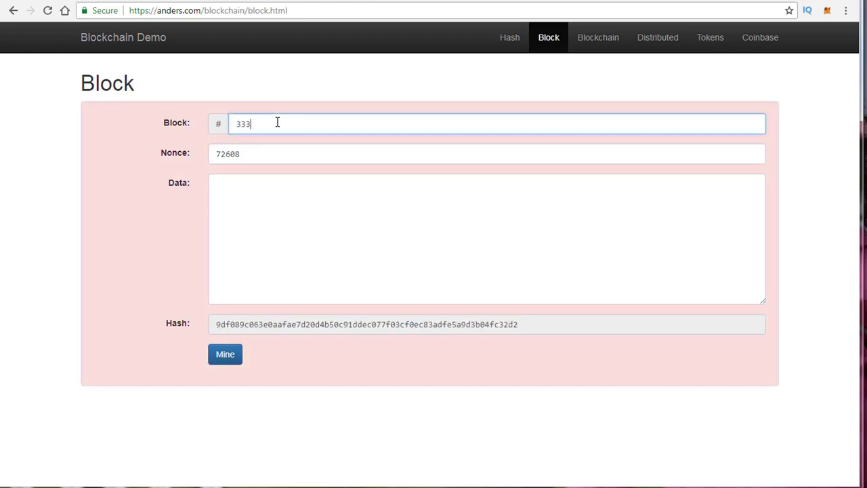
key("BackSpace")
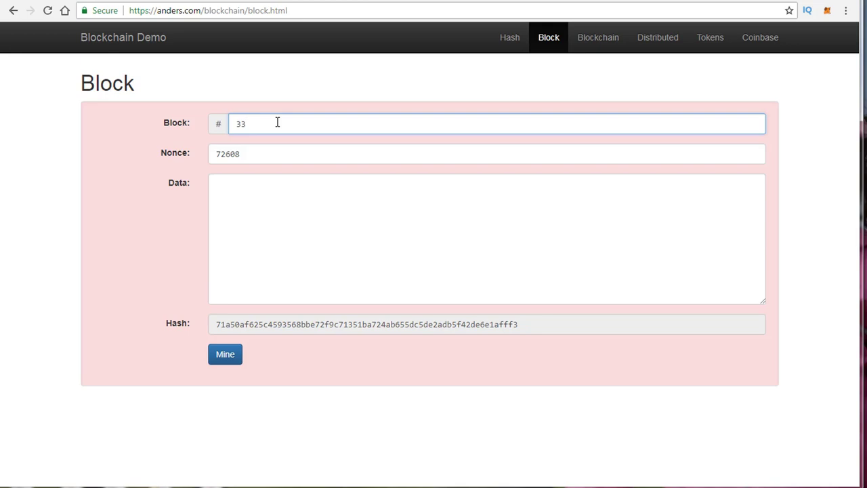
key("BackSpace")
type("1")
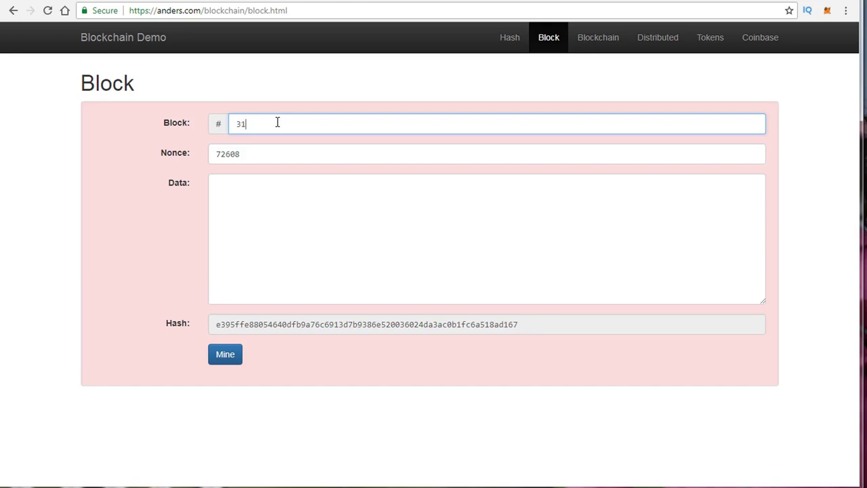
key("BackSpace")
type("3")
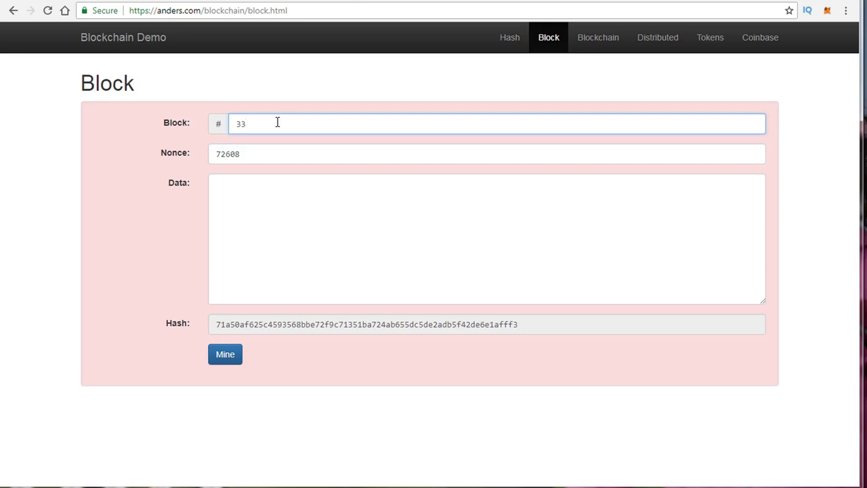
Step: Enter "Hello World" as the data of block 33 and mine the block
left_click(276, 204)
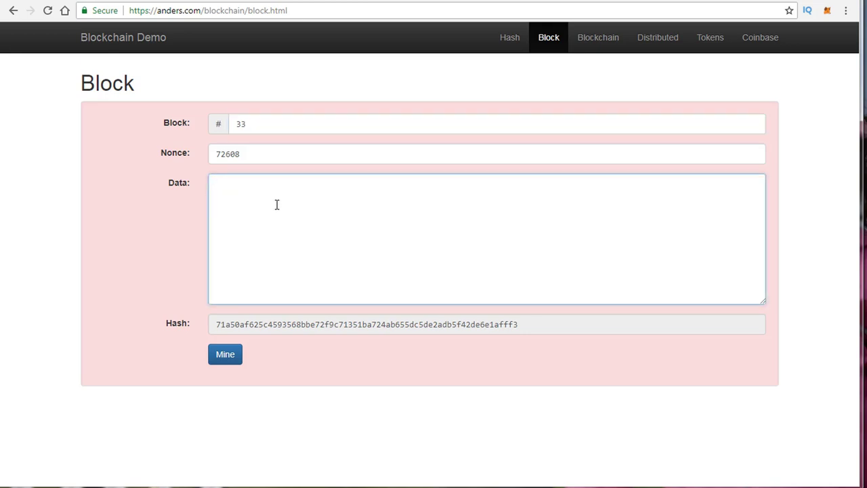
type("Hello")
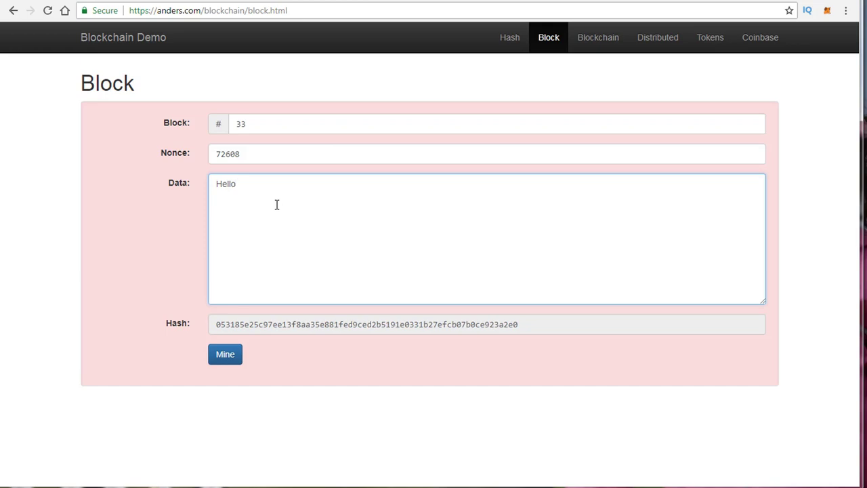
type(" World")
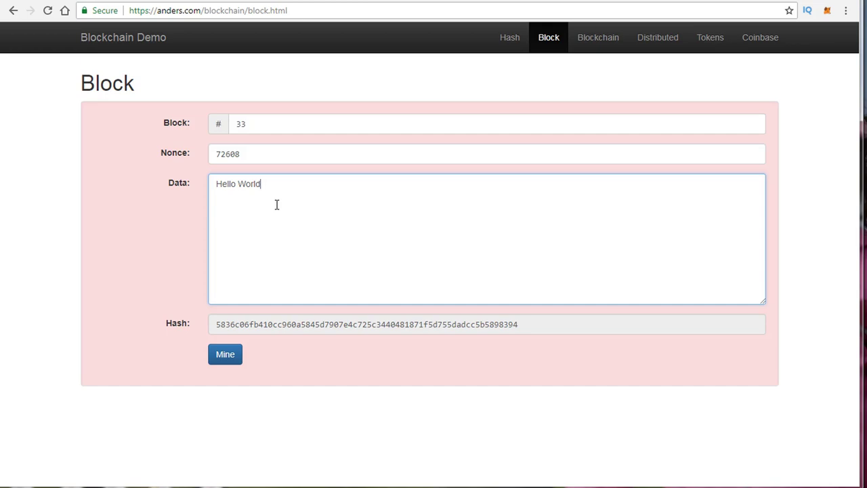
key("BackSpace")
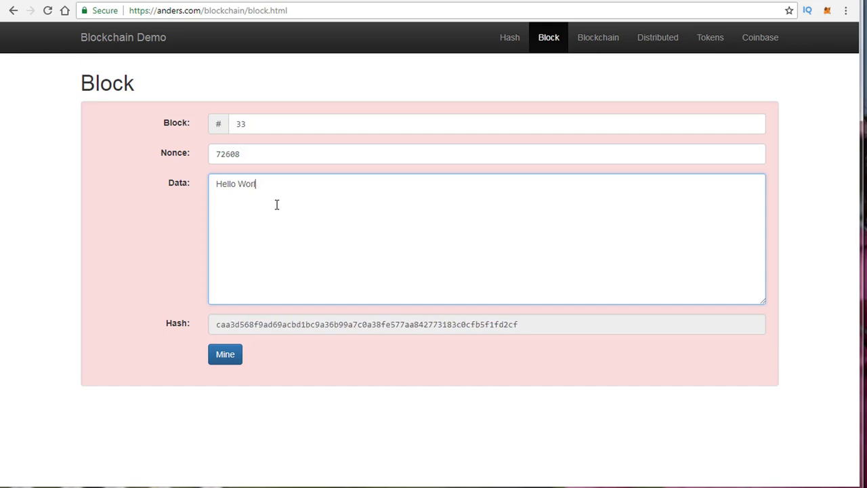
type("d")
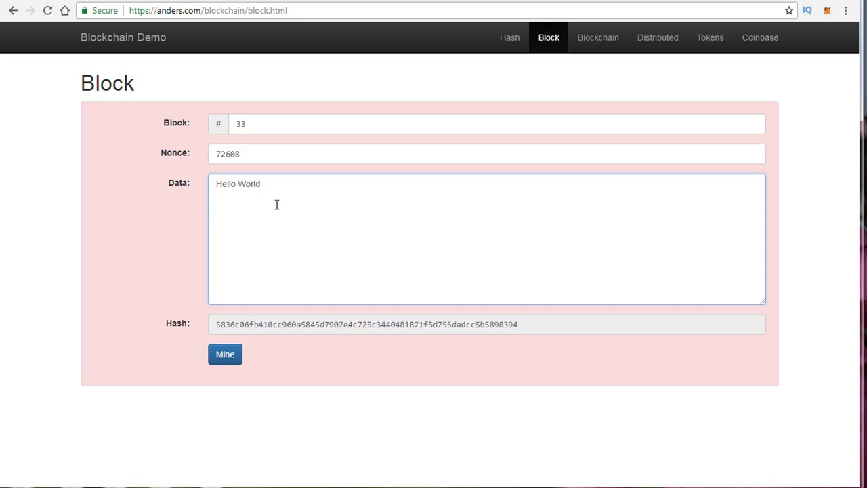
left_click(227, 359)
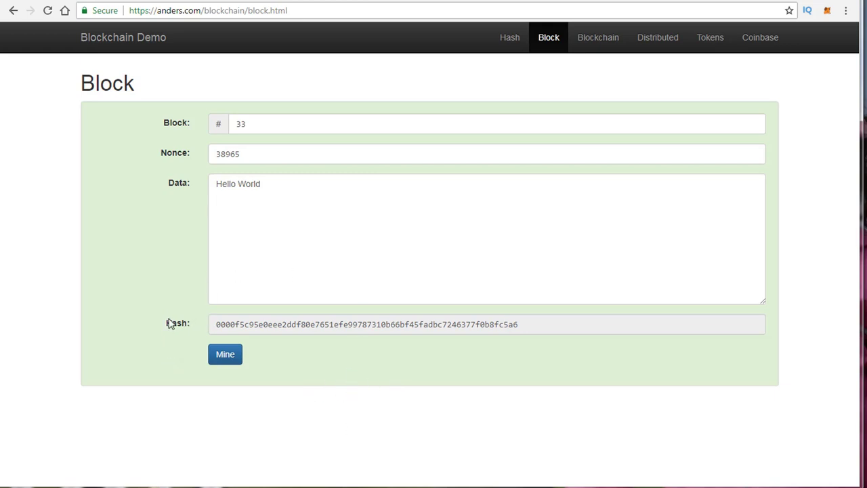
Step: Change the nonce of block 33 to 38963 to compare the hash, and restore it to 38965
left_click(250, 128)
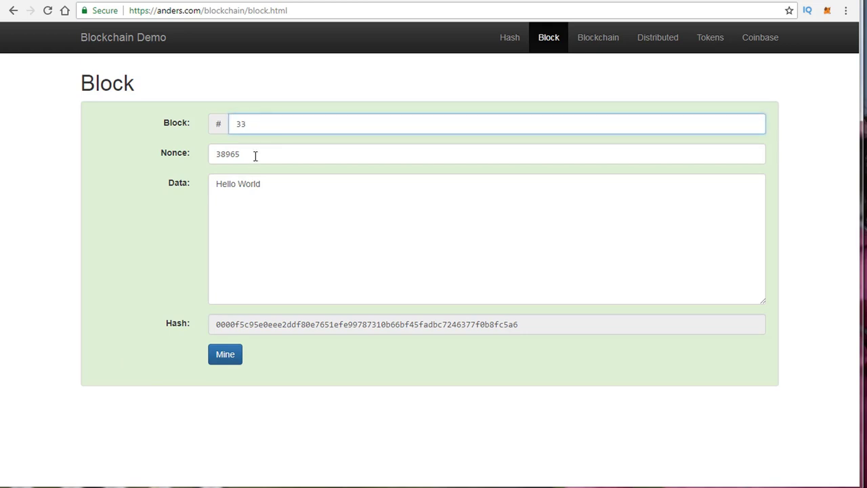
left_click(255, 155)
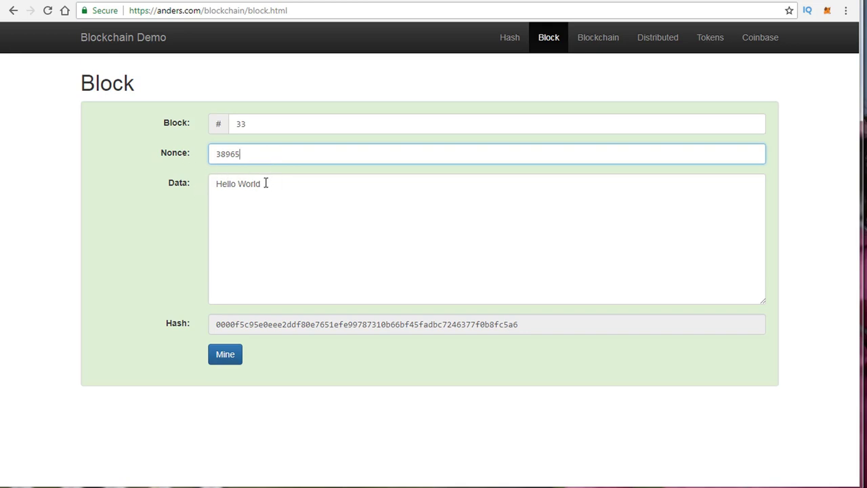
key("BackSpace")
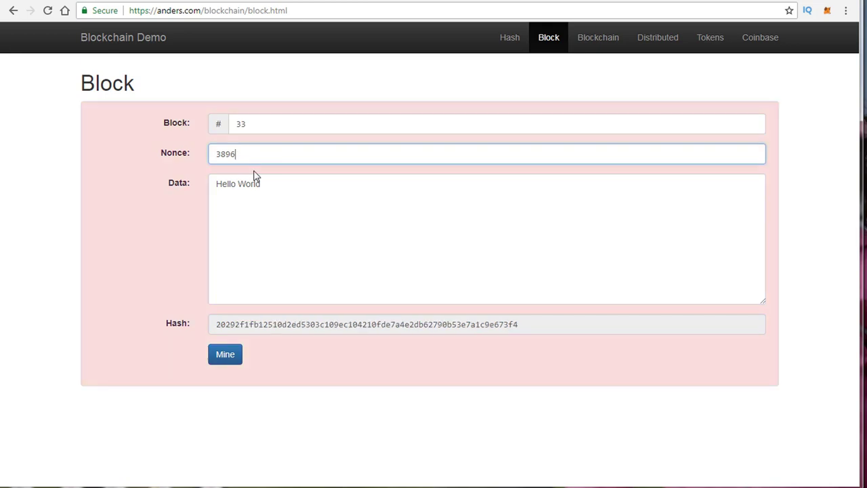
type("3")
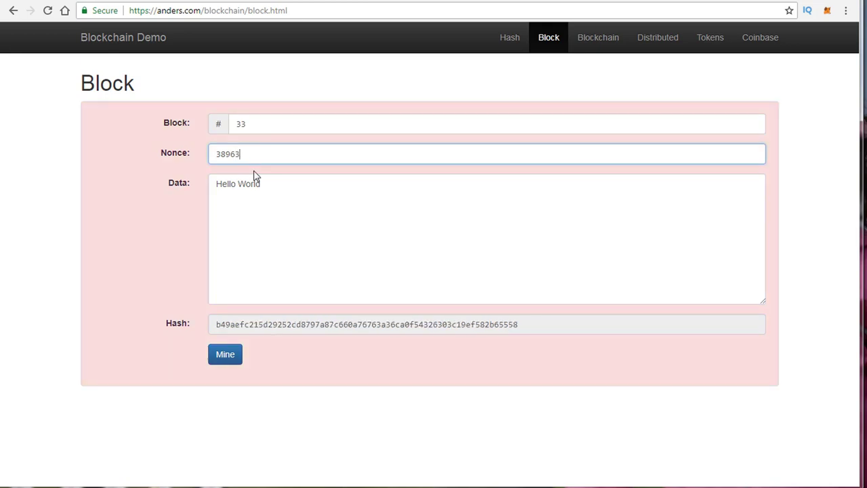
key("BackSpace")
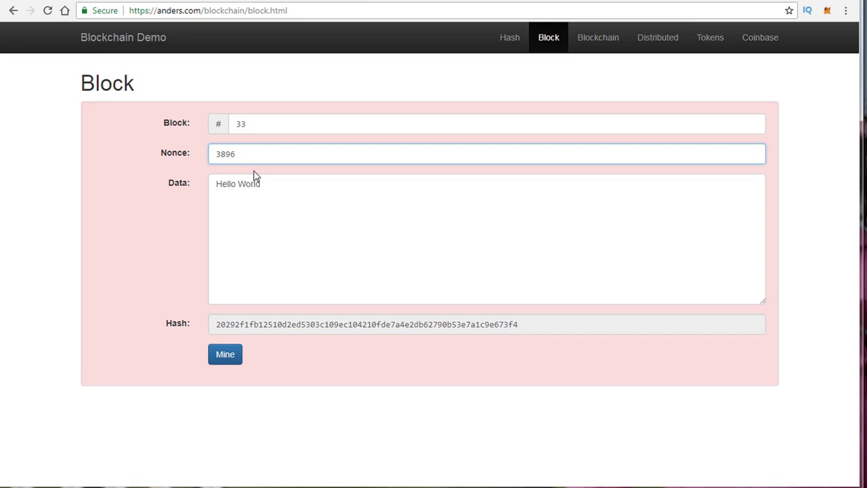
type("5")
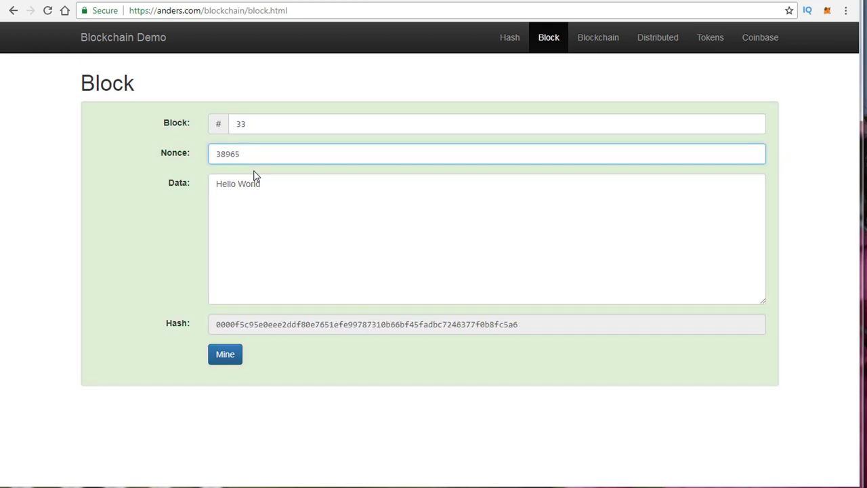
Step: Open the Blockchain demo and enter "Hello Udemy" as the data of block 1
left_click(605, 42)
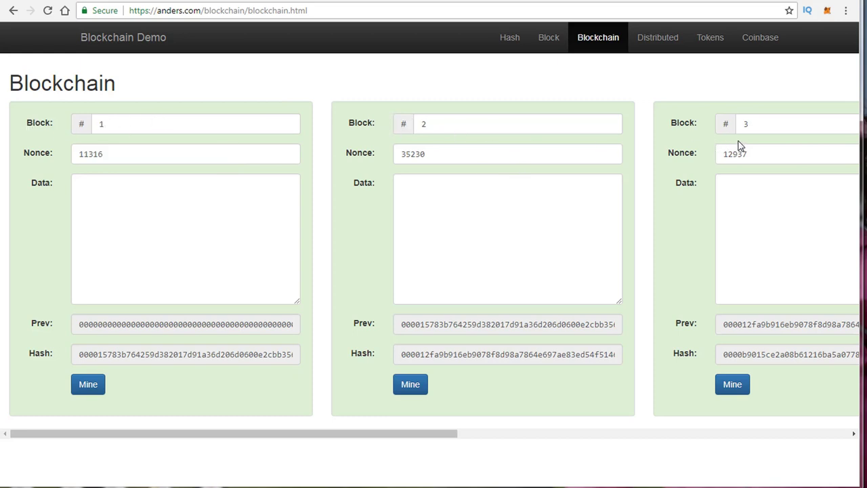
left_click(253, 160)
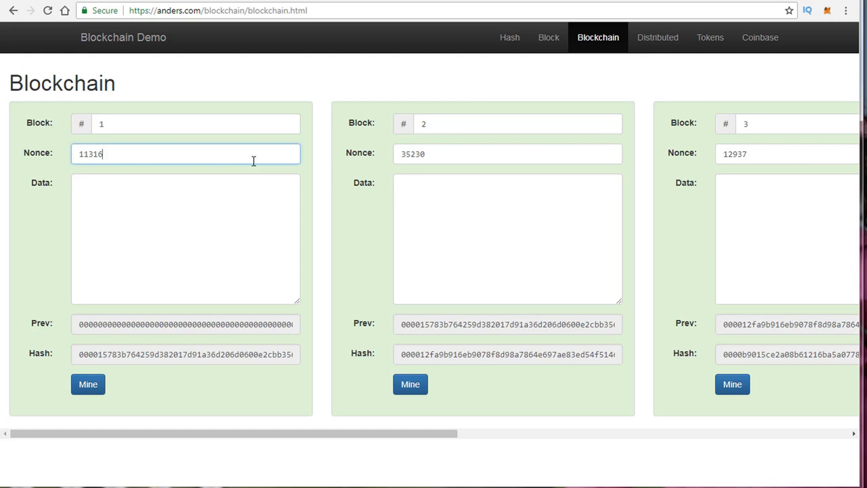
left_click(153, 227)
type("H")
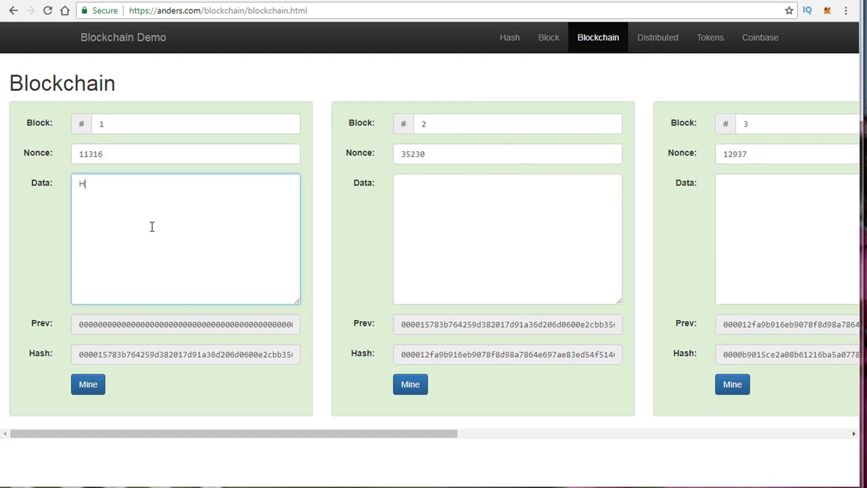
type("ello Udemy")
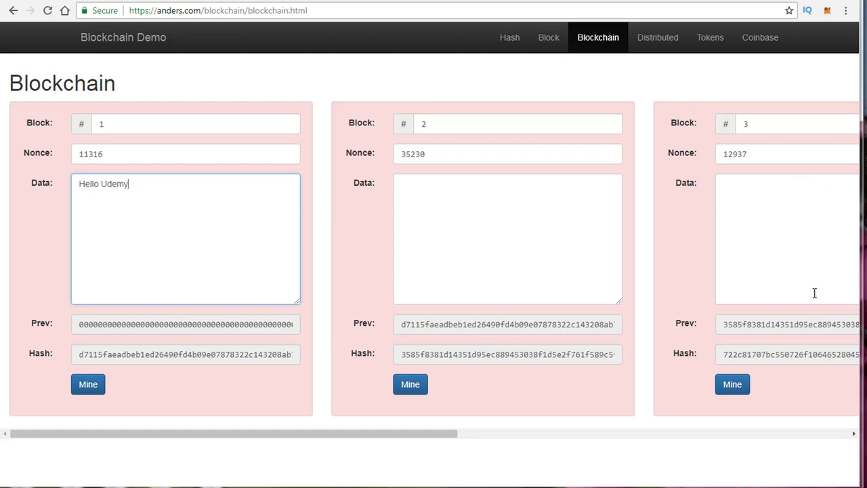
Step: Enter "Hello Udemy" as the data of block 2 in the chain
left_click(467, 223)
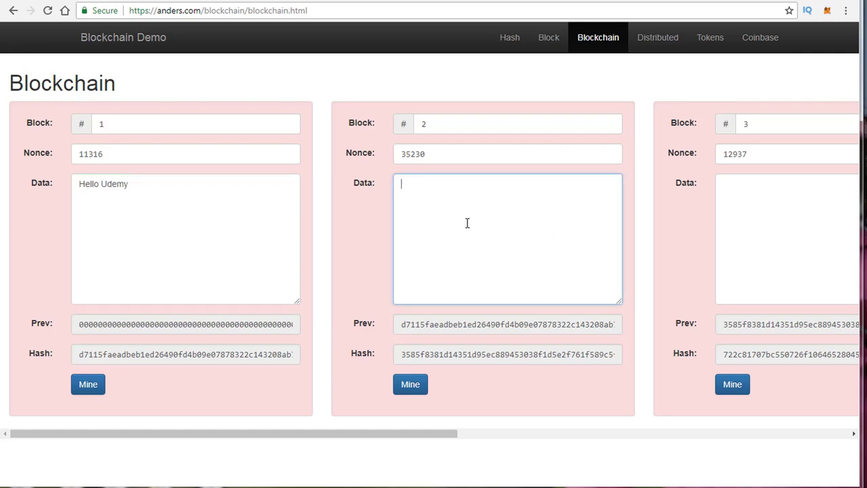
type("Hello ")
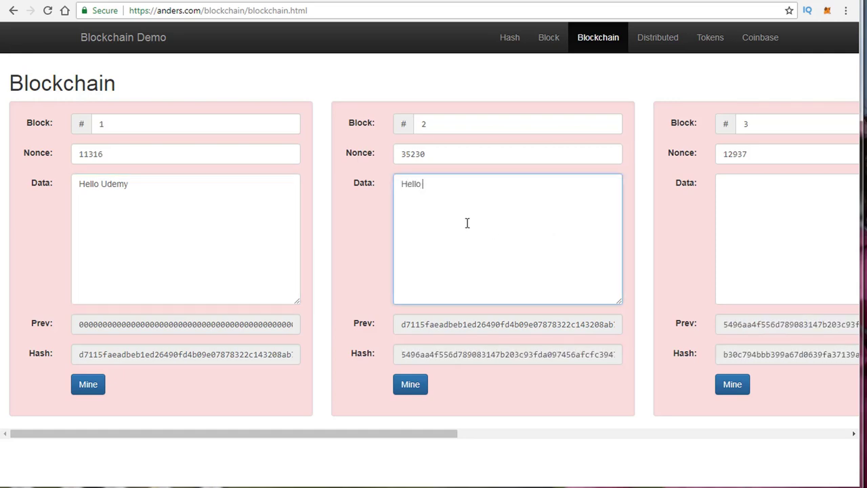
type("Udemy")
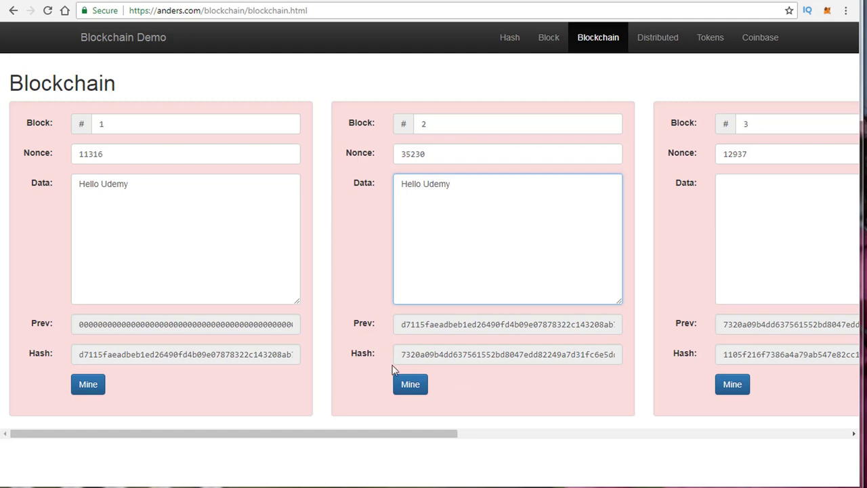
left_click(430, 127)
left_click(421, 152)
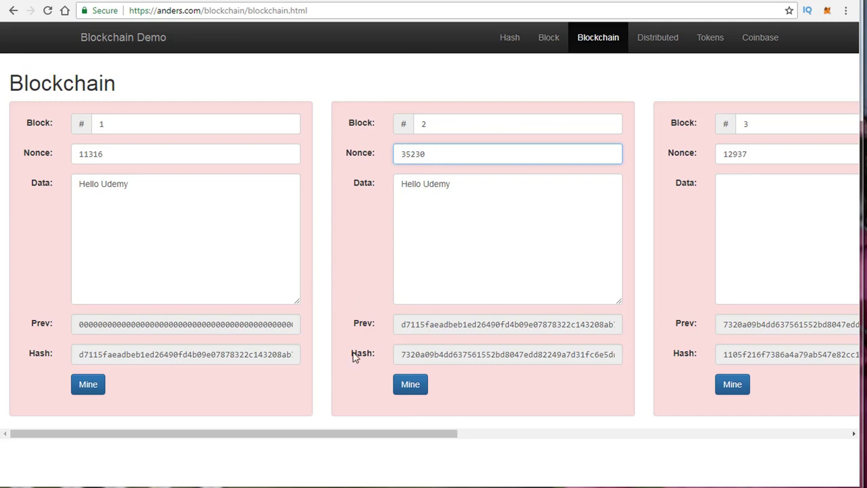
left_click_drag(366, 434, 271, 445)
left_click(211, 11)
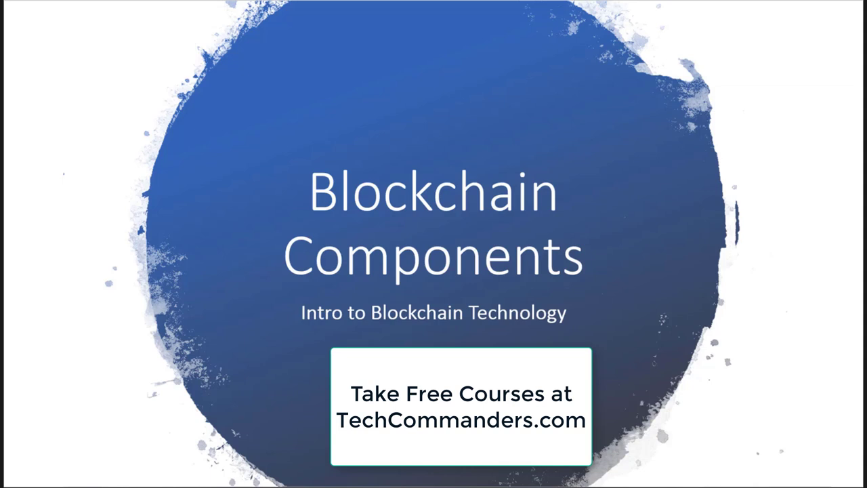
key("Right")
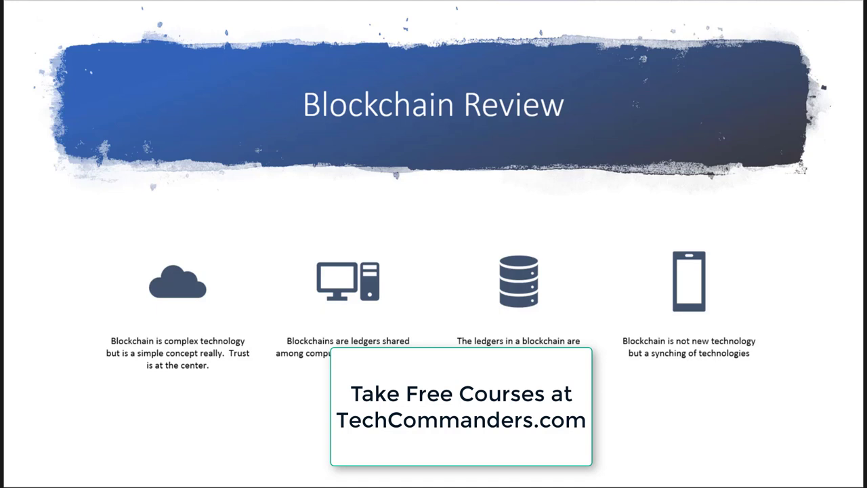
key("Right")
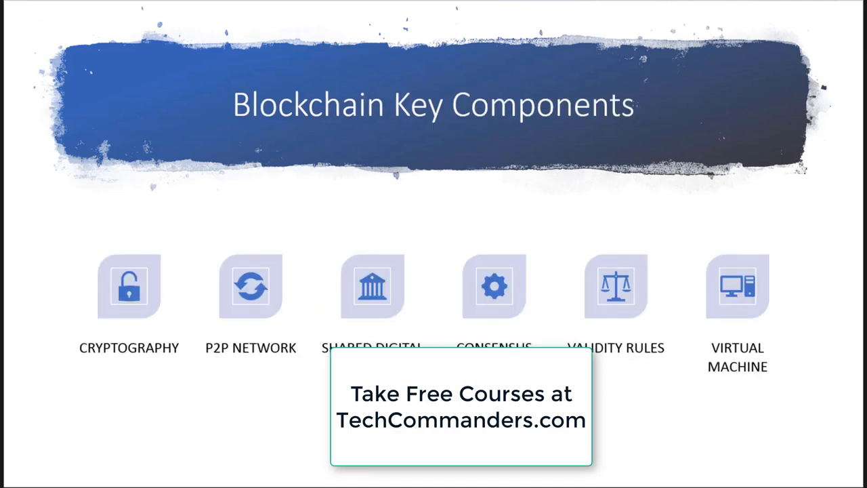
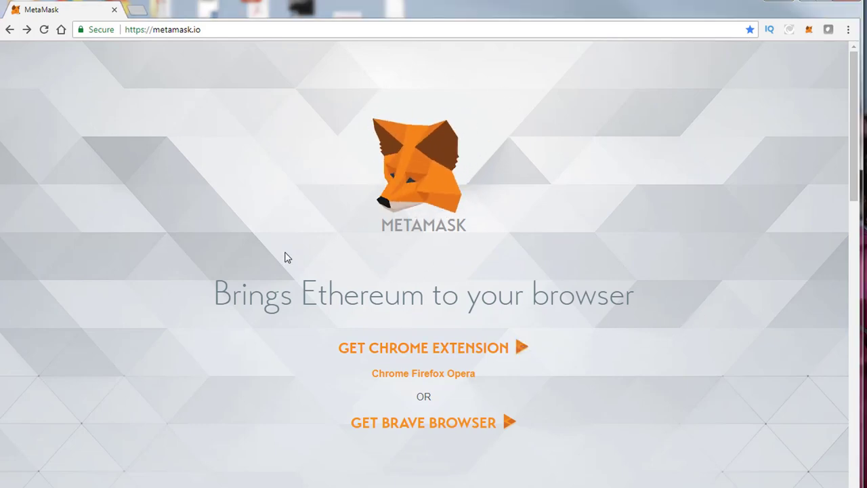
Step: Look through the MetaMask home page, from the About section to Explore Ethereum DApps, and return to the download links
scroll(261, 290, "down", 6)
scroll(262, 290, "down", 1)
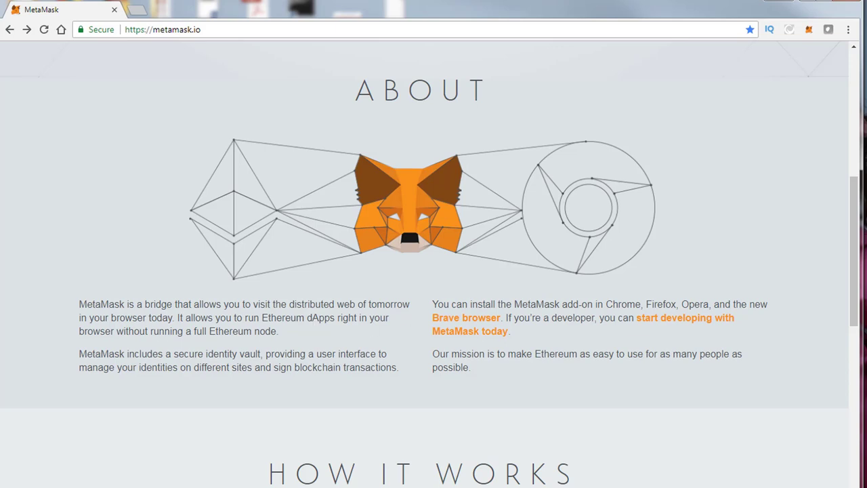
scroll(314, 323, "down", 3)
scroll(739, 373, "down", 3)
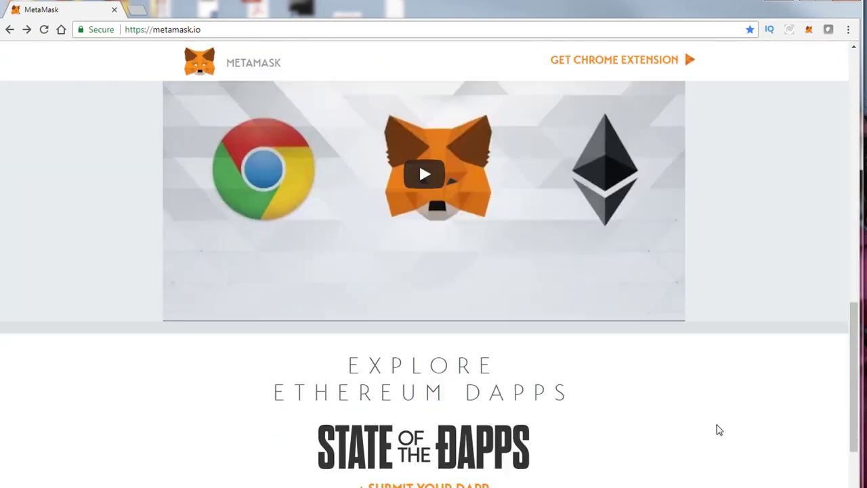
scroll(742, 446, "up", 8)
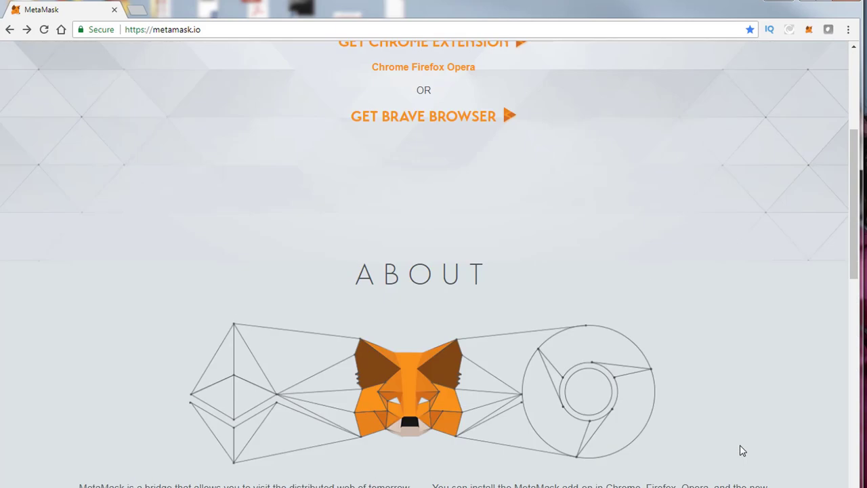
scroll(741, 449, "up", 4)
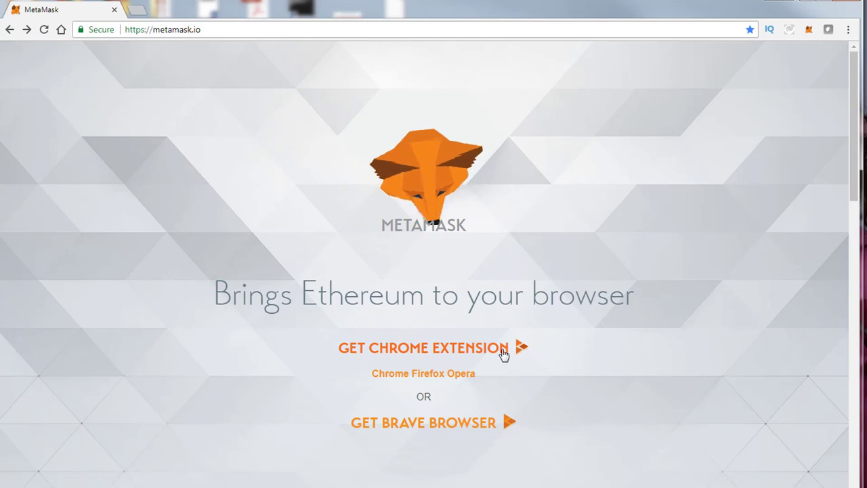
Step: View MetaMask's Chrome Web Store page and the installed extension's login window, and close the store page
left_click(461, 358)
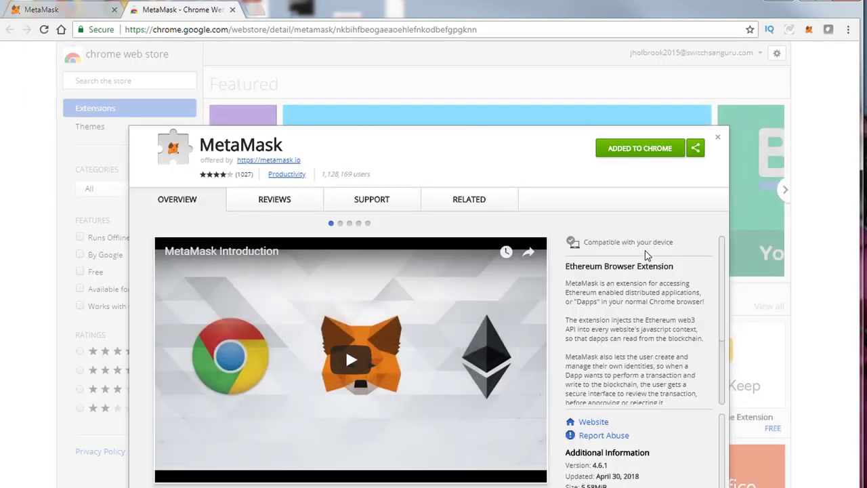
left_click(808, 31)
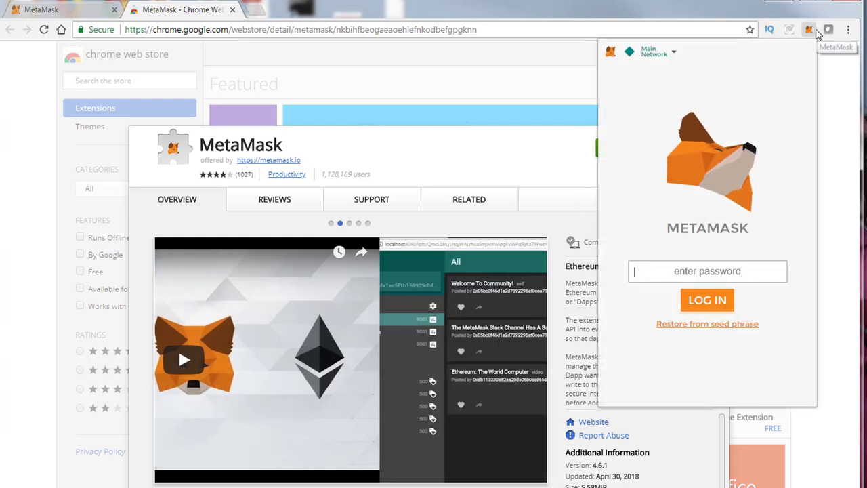
left_click(808, 30)
left_click(808, 29)
left_click(442, 155)
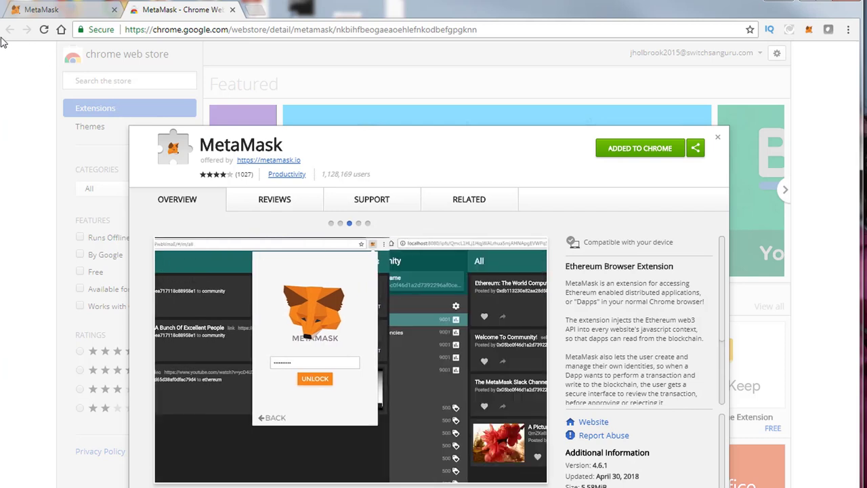
left_click(232, 10)
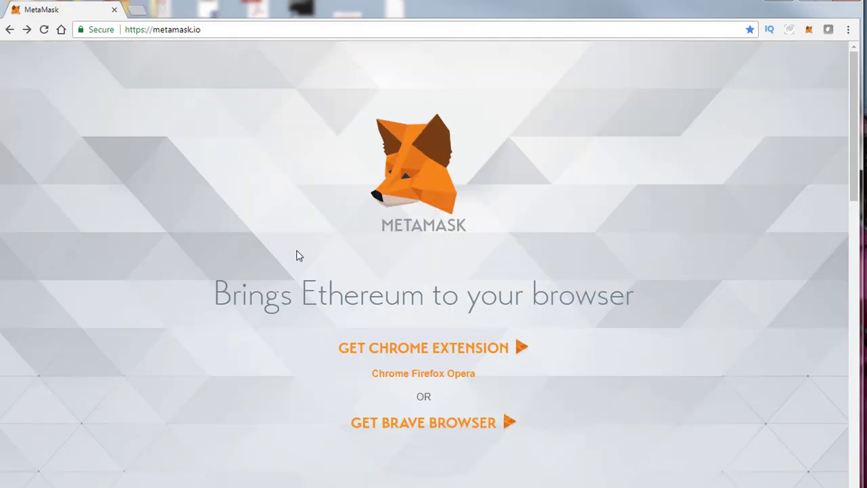
Step: View the Brave browser website linked from MetaMask, including its "Browse faster" comparison, and close the site
left_click(424, 424)
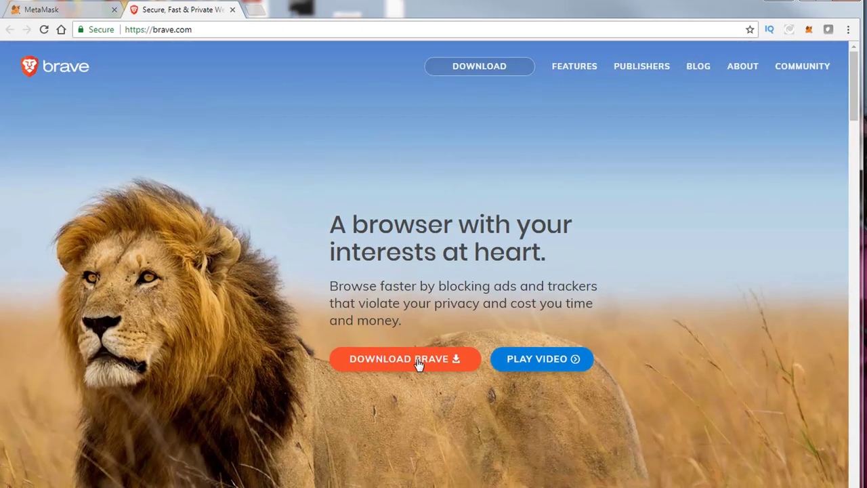
scroll(418, 363, "down", 7)
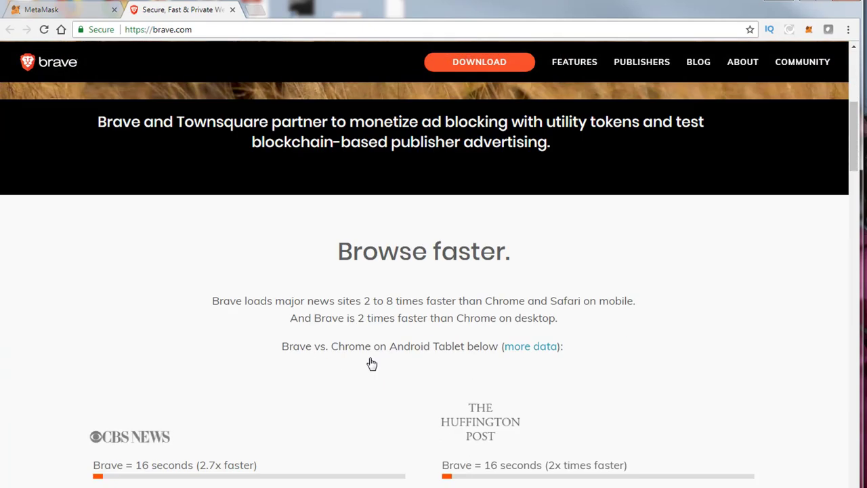
scroll(372, 363, "down", 2)
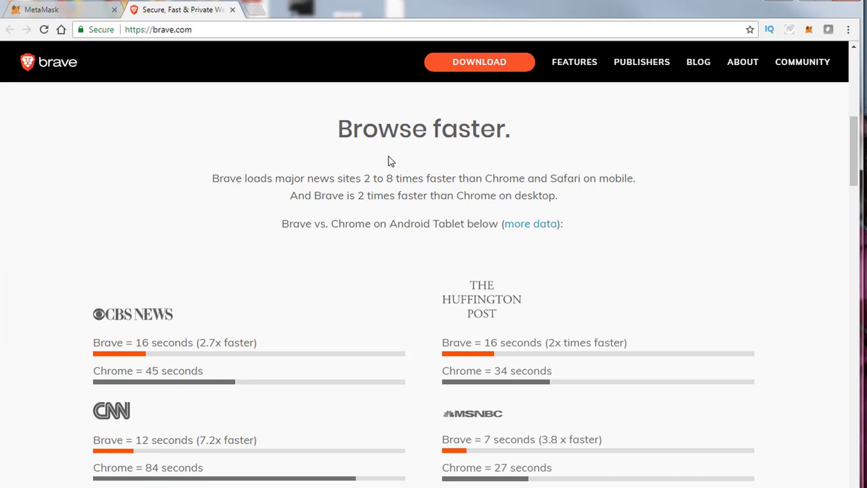
scroll(350, 284, "up", 6)
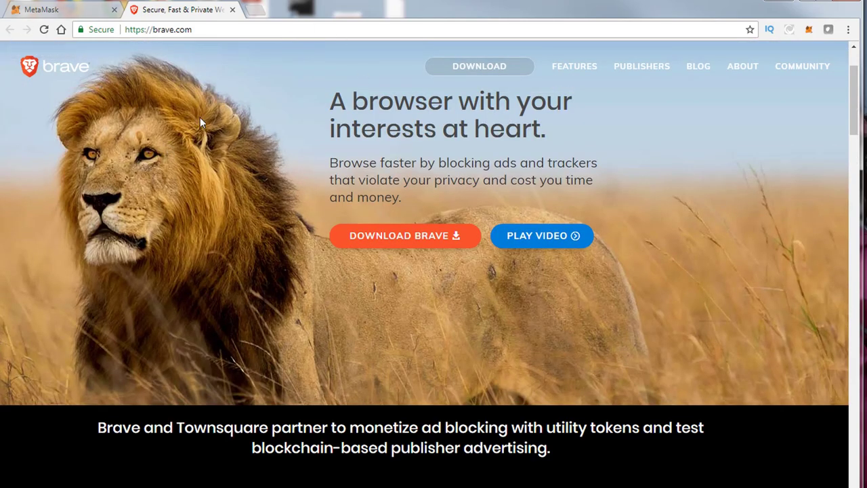
left_click(232, 9)
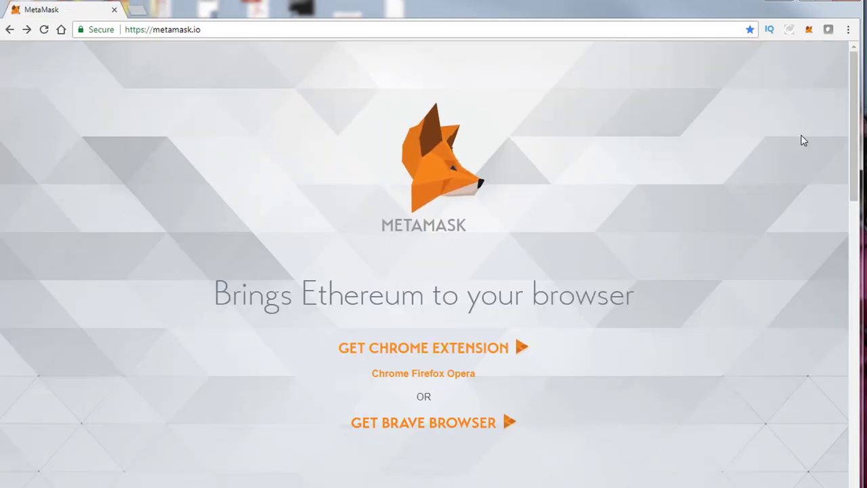
Step: Enter the account password in the MetaMask extension's login window, and open the Restore Vault form at its Wallet Seed entry
left_click(808, 30)
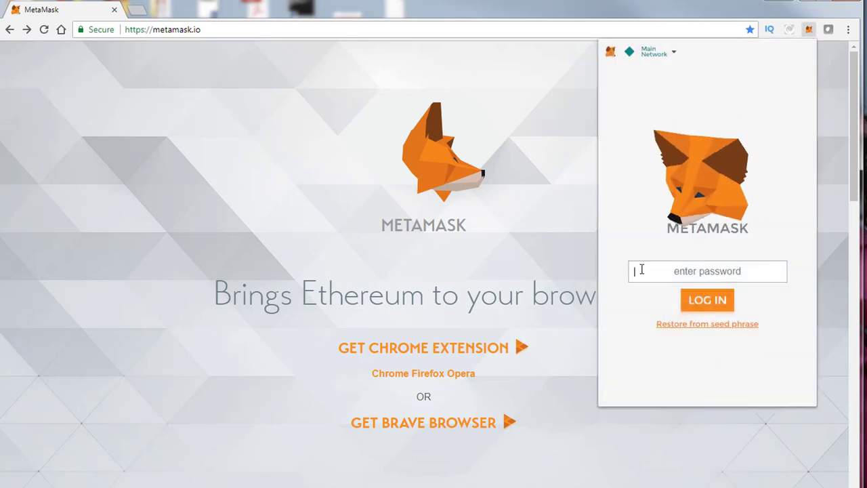
type("••••••••")
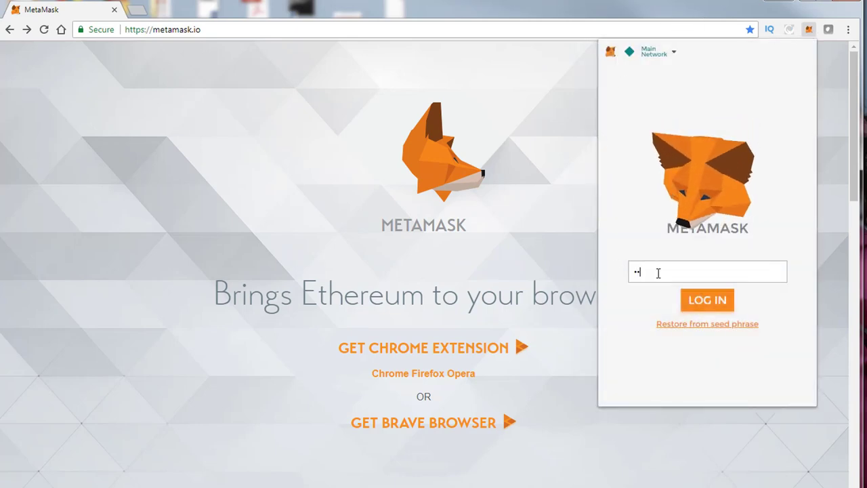
type("•••")
left_click(728, 332)
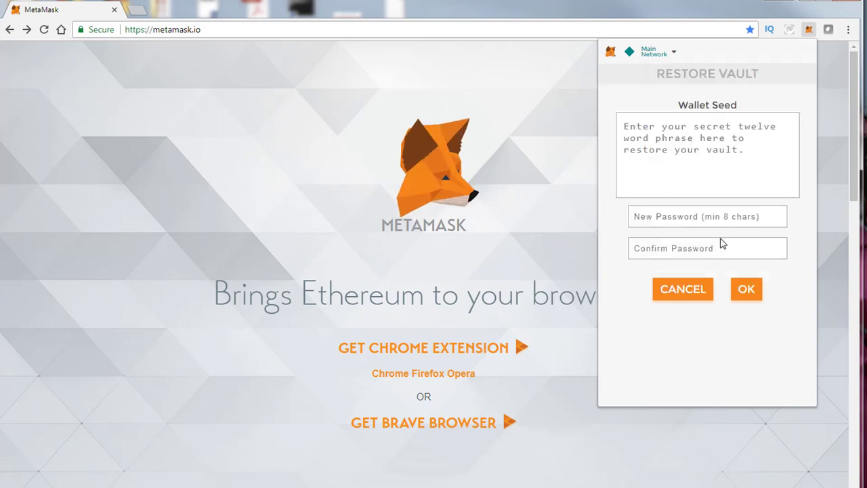
left_click(692, 147)
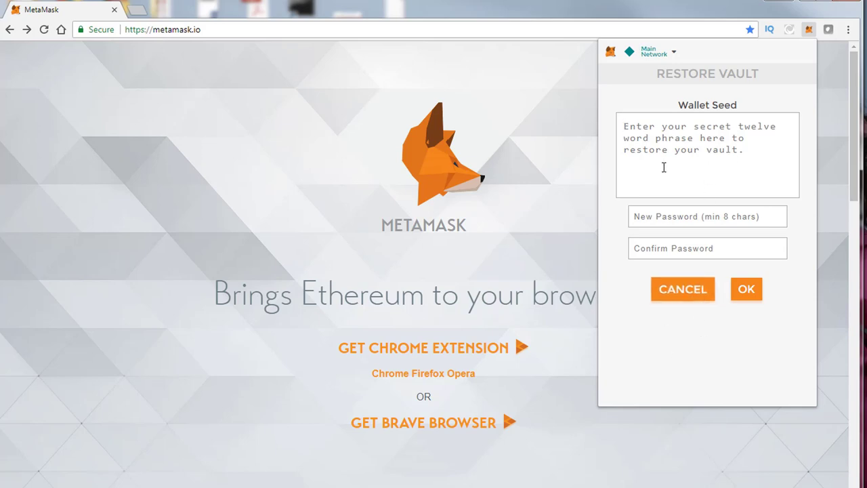
Step: Cancel the vault restore and log in to the MetaMask wallet, re-entering the account password after the first attempt
left_click(698, 290)
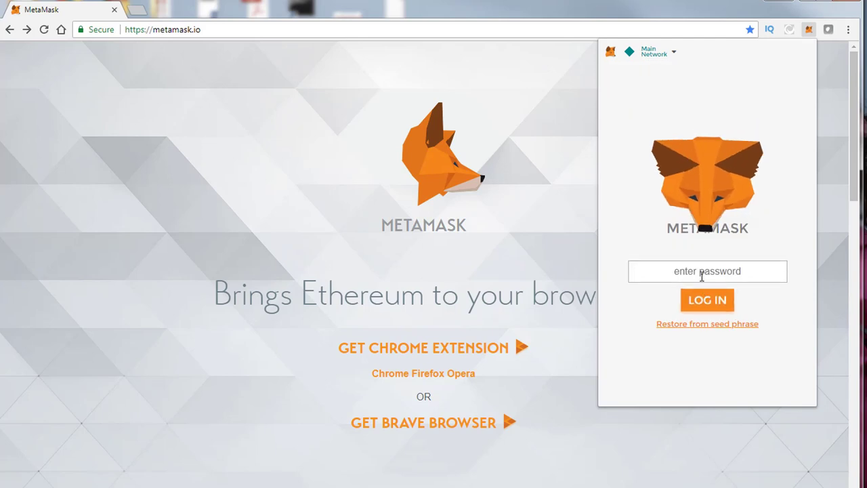
type("••")
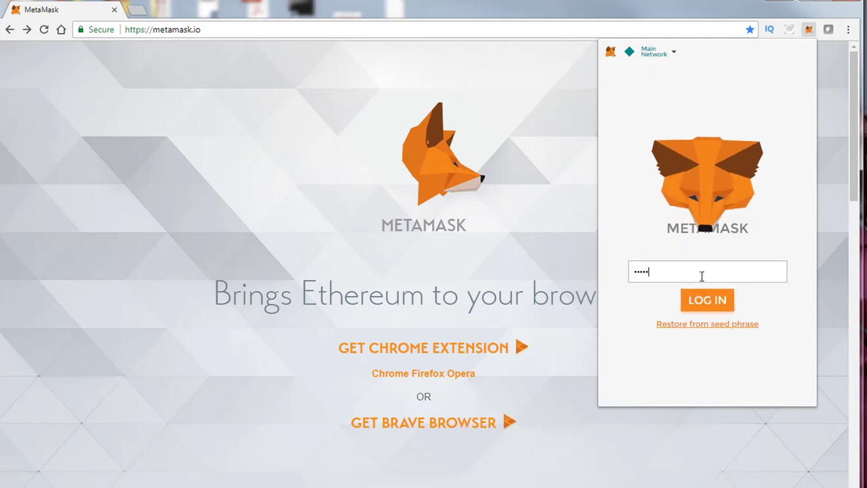
type("••••••••")
left_click(715, 301)
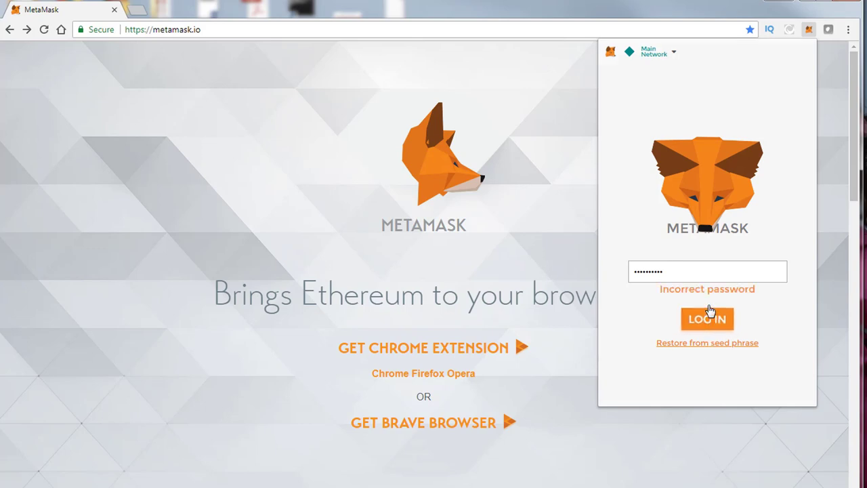
double_click(680, 274)
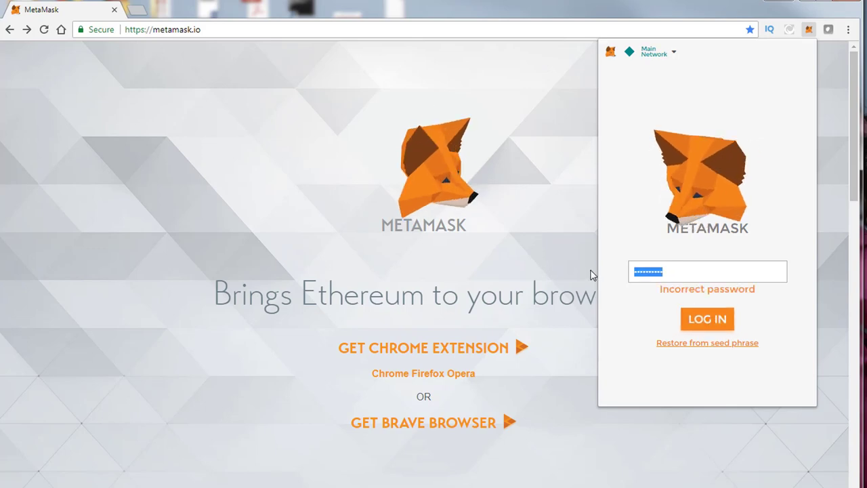
key("BackSpace")
type("••••••••••")
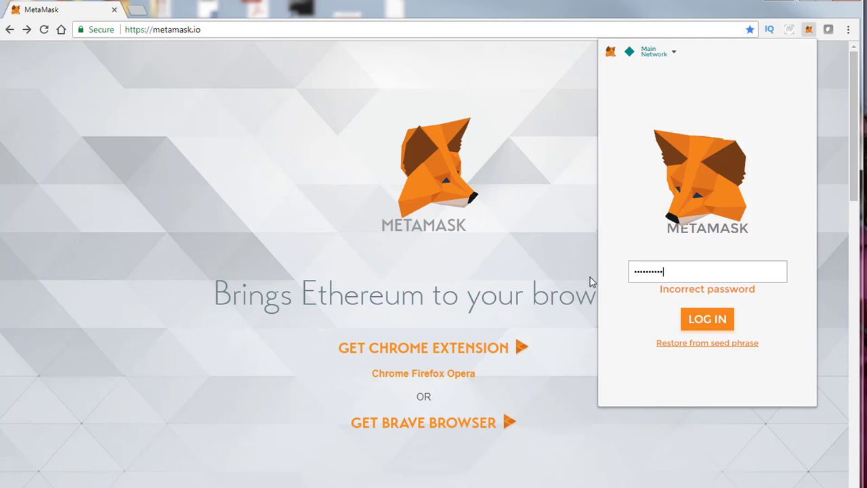
left_click(718, 319)
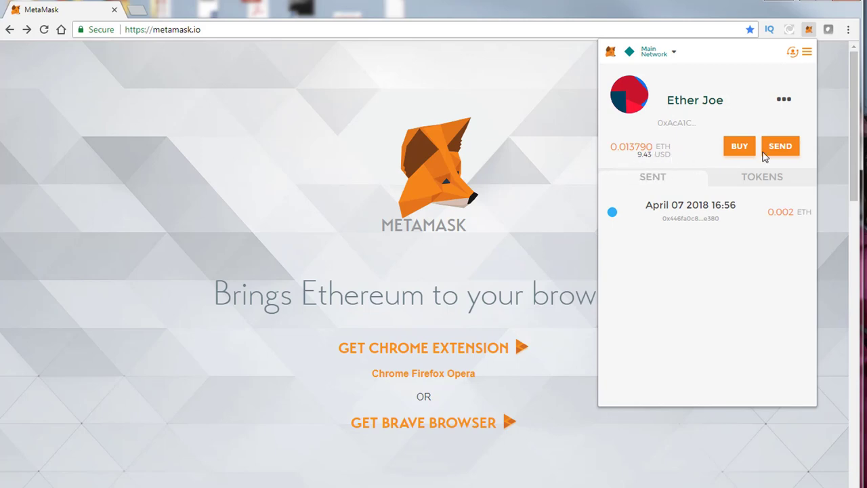
Step: View the wallet's Buy ETH services, looking at the ShapeShift BTC to ETH option and reselecting Coinbase
left_click(740, 152)
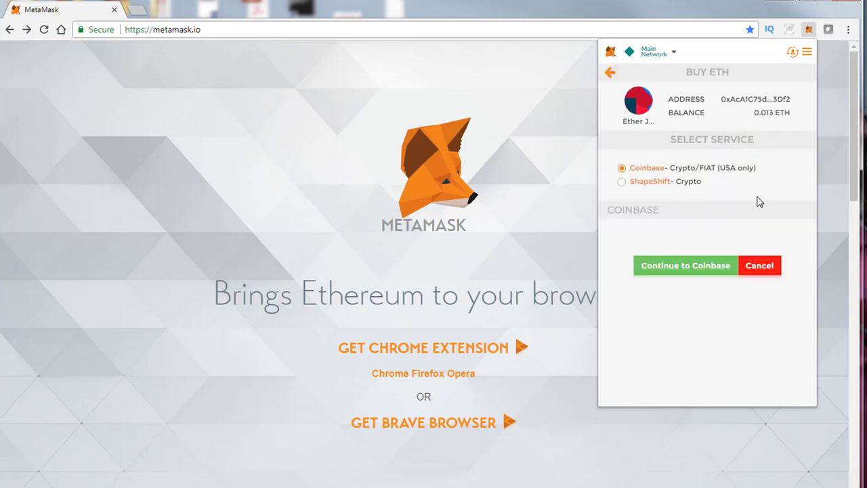
left_click(621, 181)
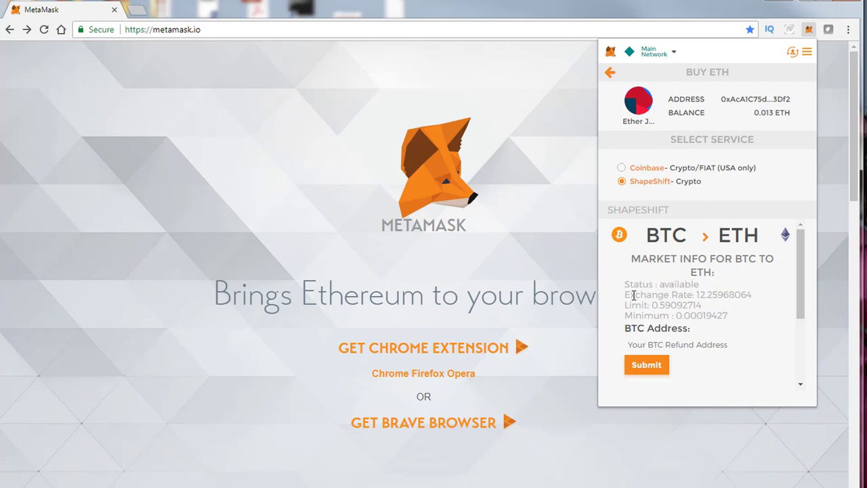
left_click(690, 342)
left_click(622, 169)
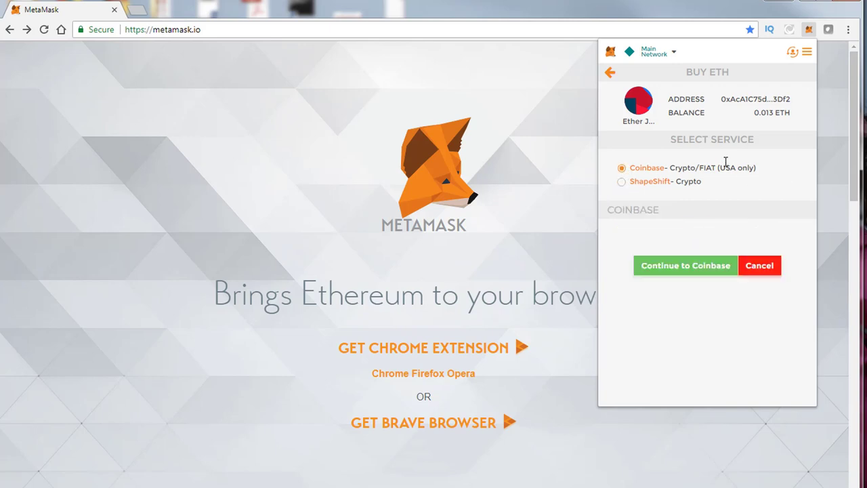
Step: Continue to Coinbase's Buy Ethereum page, try a purchase amount of $12, clear it and close the page
left_click(680, 270)
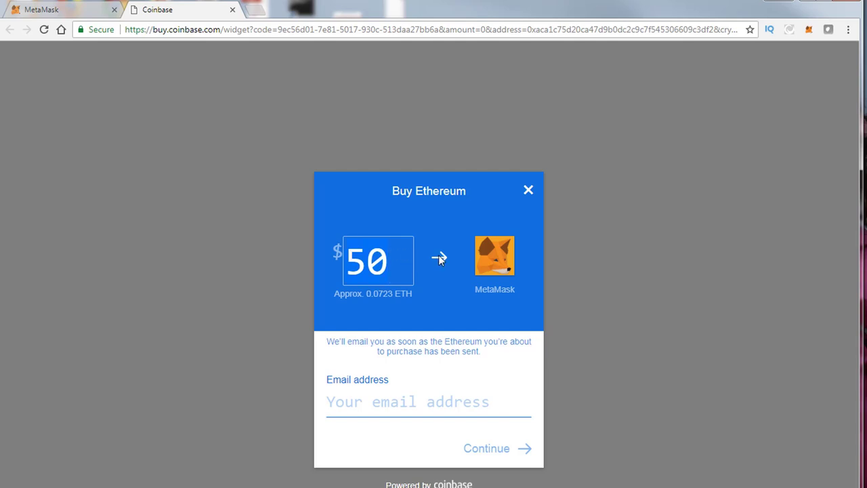
type("12")
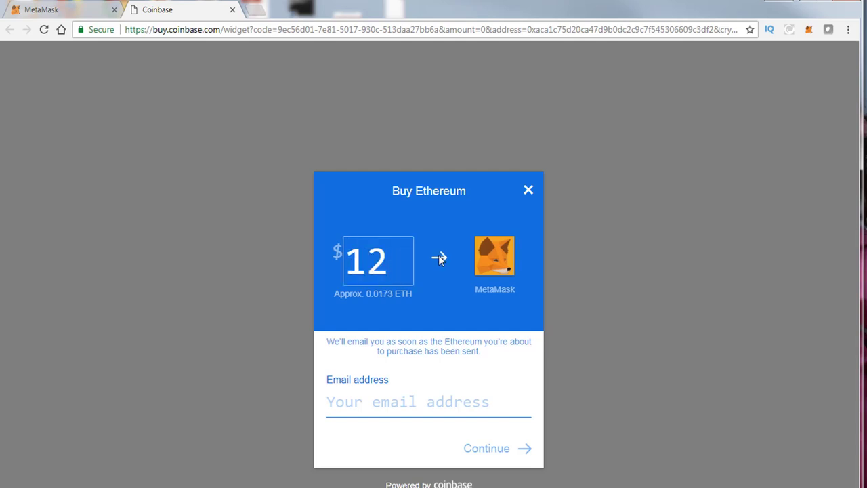
key("BackSpace")
key("BackSpace")
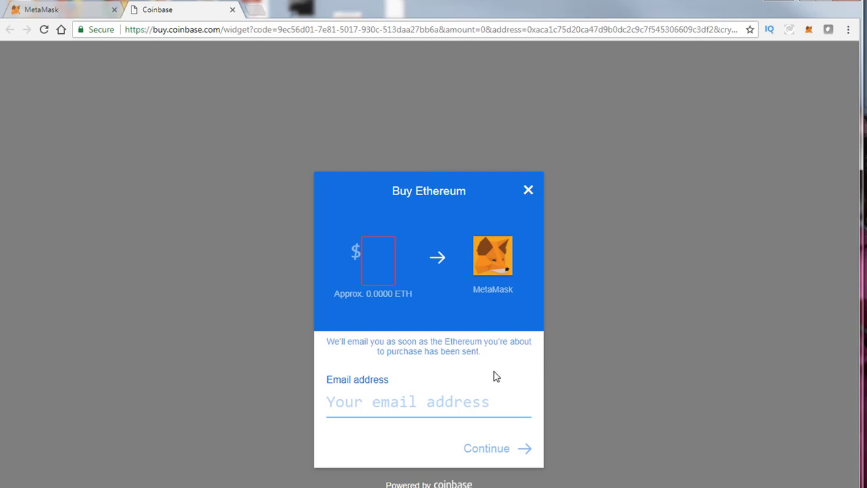
left_click(232, 10)
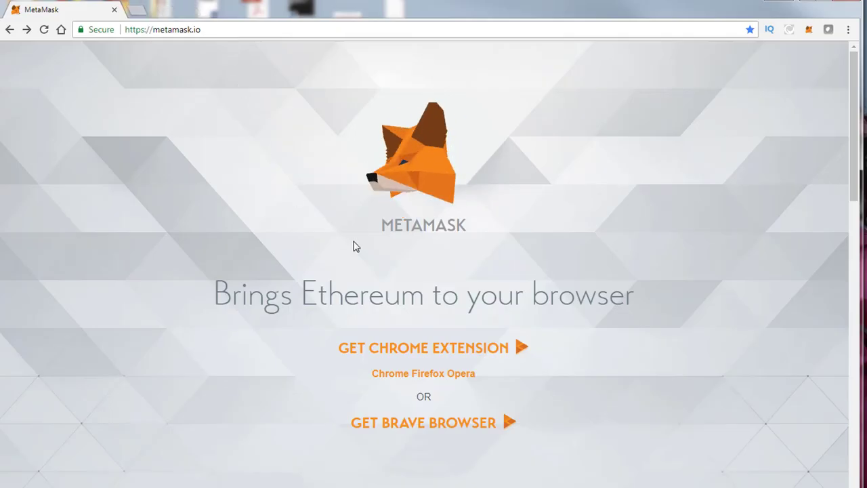
Step: View the wallet account on Etherscan, examine its Ether Value in the overview, and close the page
left_click(808, 29)
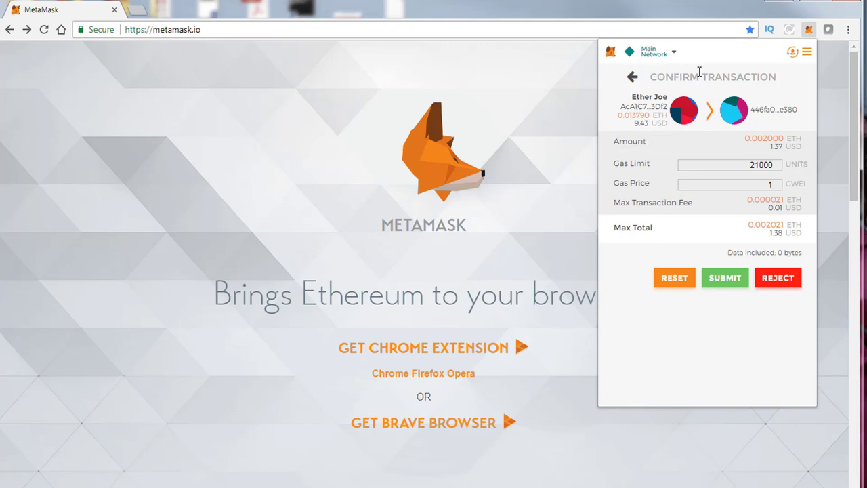
left_click(632, 78)
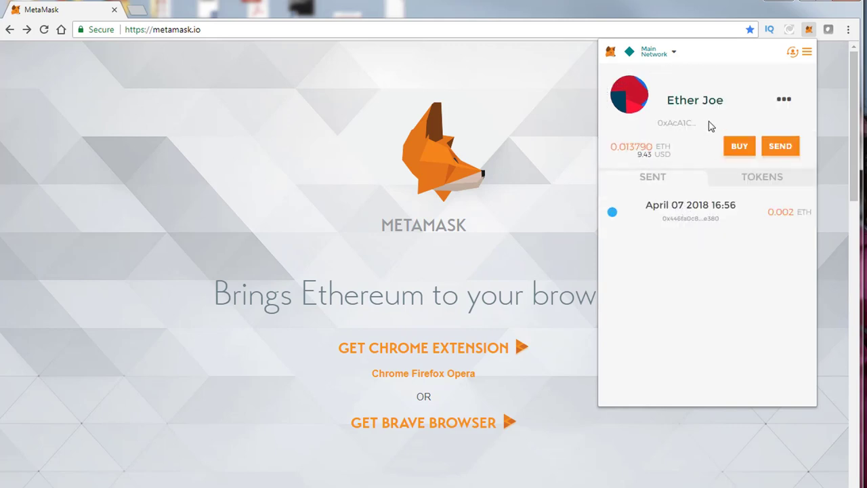
left_click(783, 104)
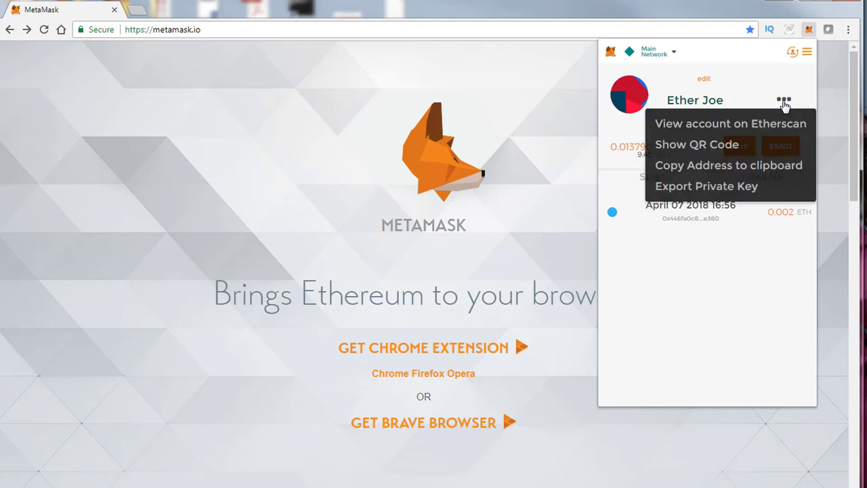
left_click(710, 124)
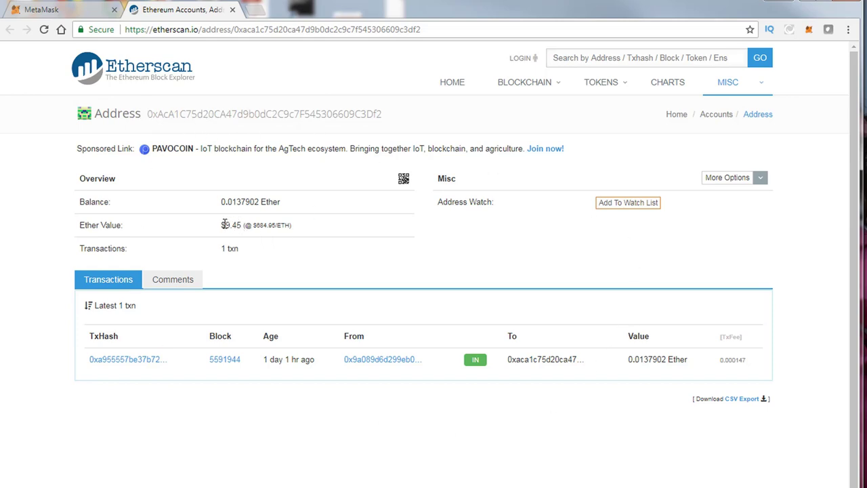
left_click_drag(220, 225, 346, 237)
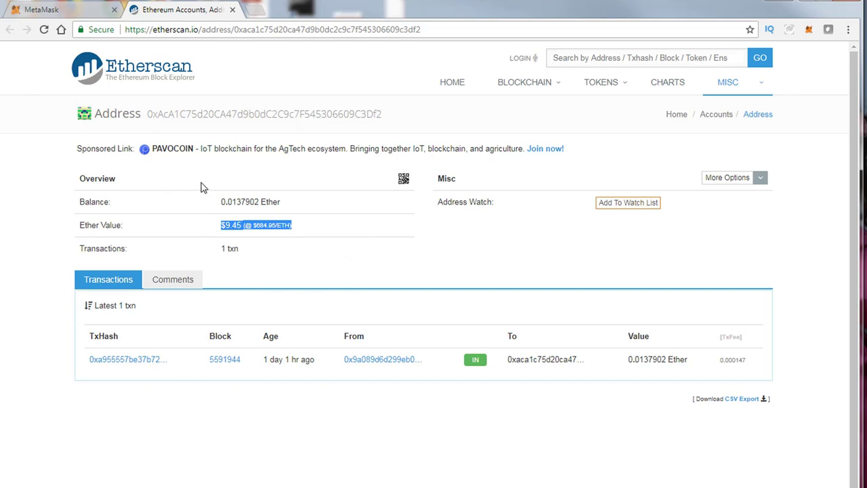
left_click(164, 207)
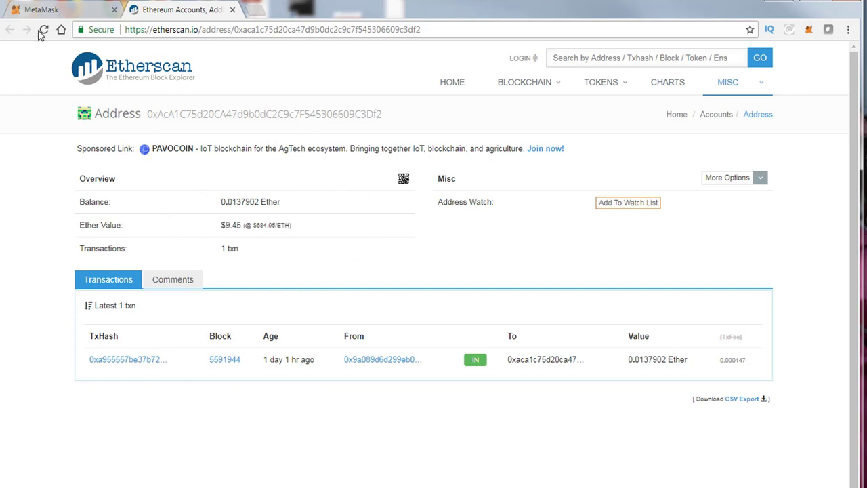
left_click(232, 10)
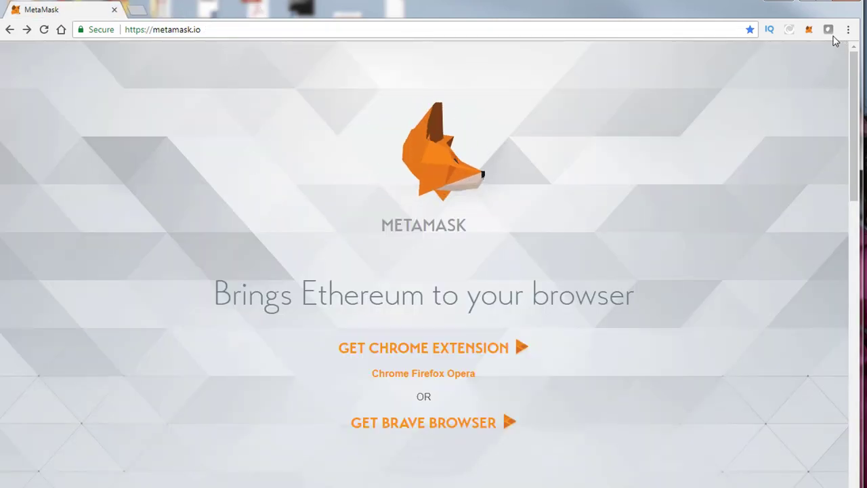
Step: Reopen the MetaMask wallet and examine the Gas Limit and Gas Price of the pending transaction
left_click(807, 30)
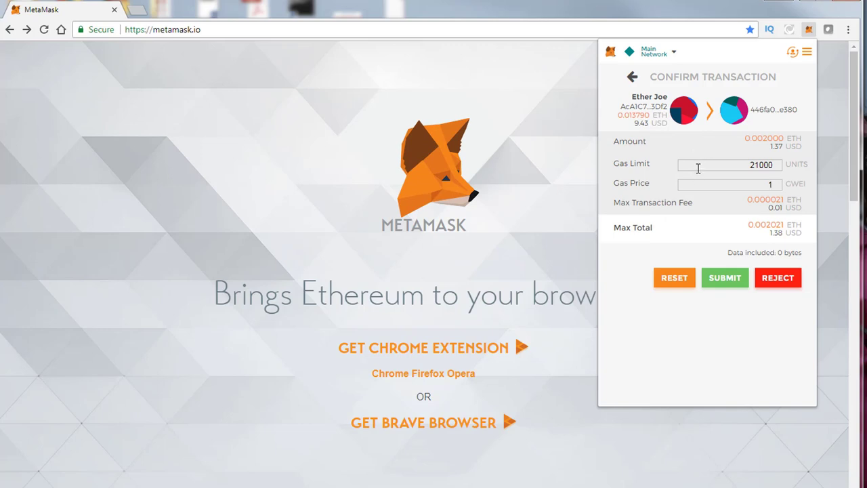
left_click_drag(759, 167, 766, 168)
left_click(762, 183)
Step: Look through the wallet's list of available Ethereum networks, including the test networks, Localhost 8545 and Custom RPC, without switching network
triple_click(673, 56)
left_click(673, 55)
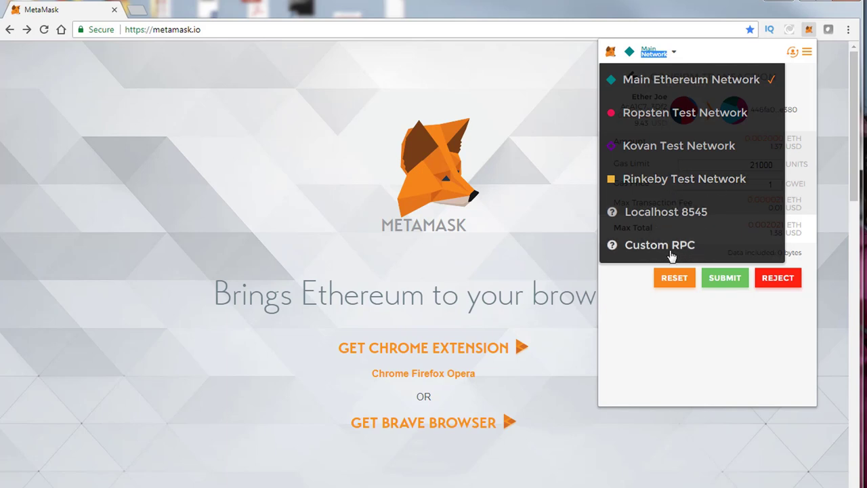
left_click(647, 298)
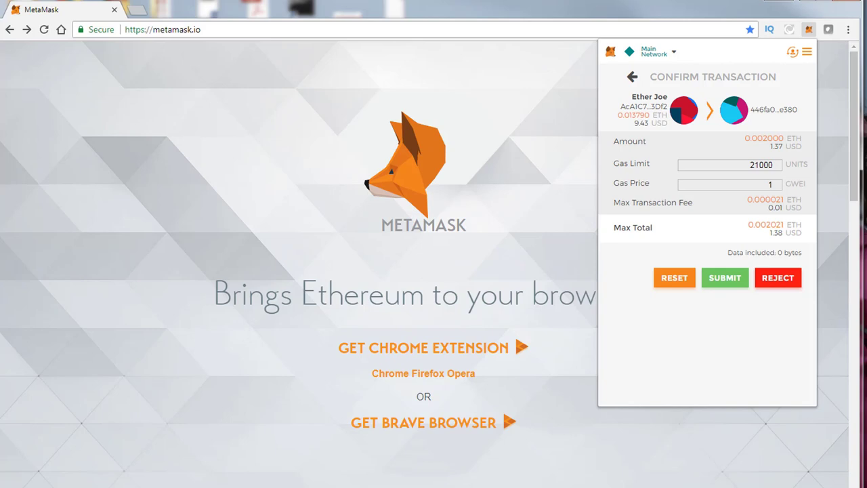
key("Escape")
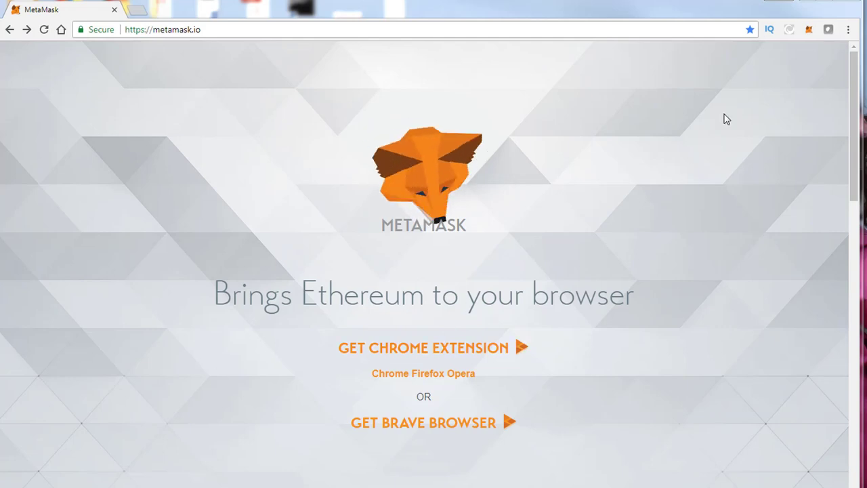
left_click(811, 32)
left_click(663, 60)
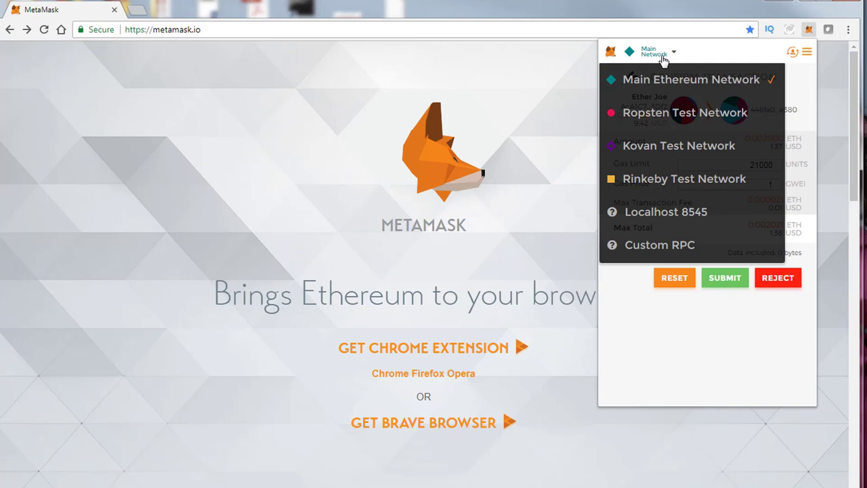
left_click(713, 57)
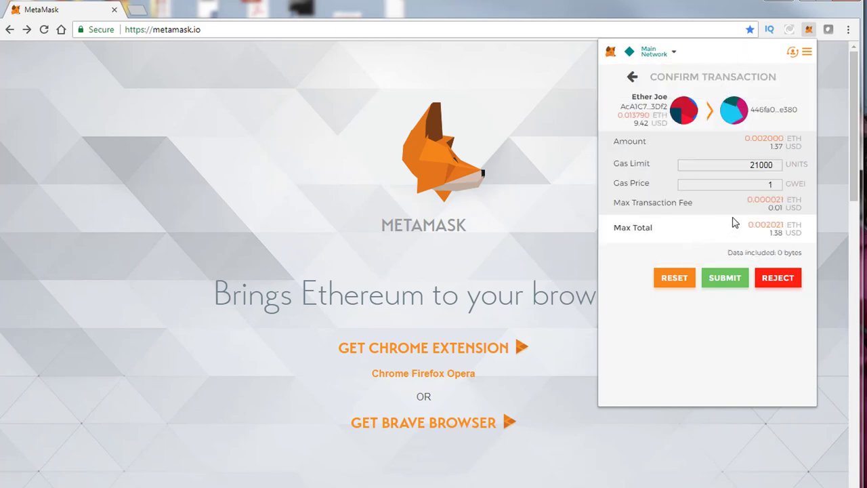
left_click(667, 53)
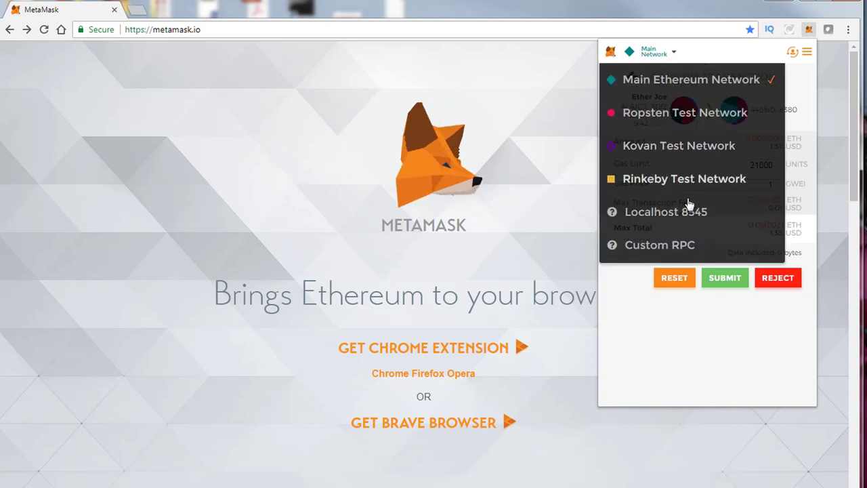
left_click(685, 53)
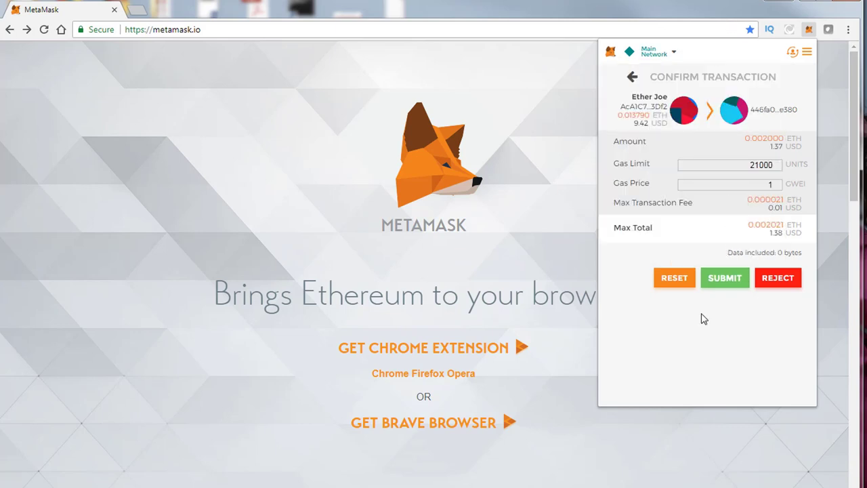
Step: Leave the pending transaction, view the wallet's Send Transaction form with its Recipient Address entry, and return to the account overview
key("Return")
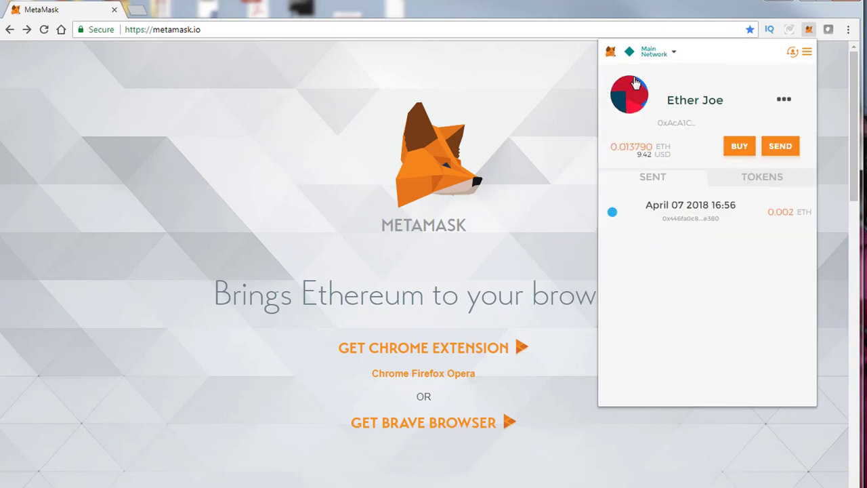
left_click(785, 151)
left_click(656, 175)
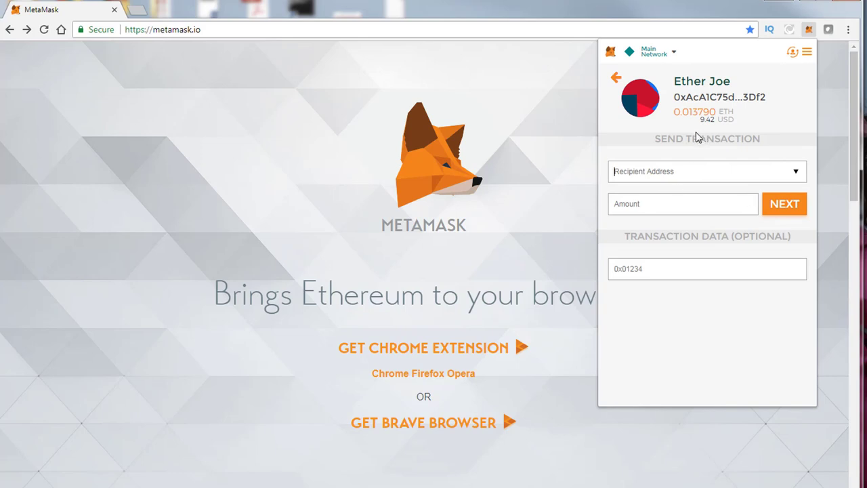
left_click(615, 78)
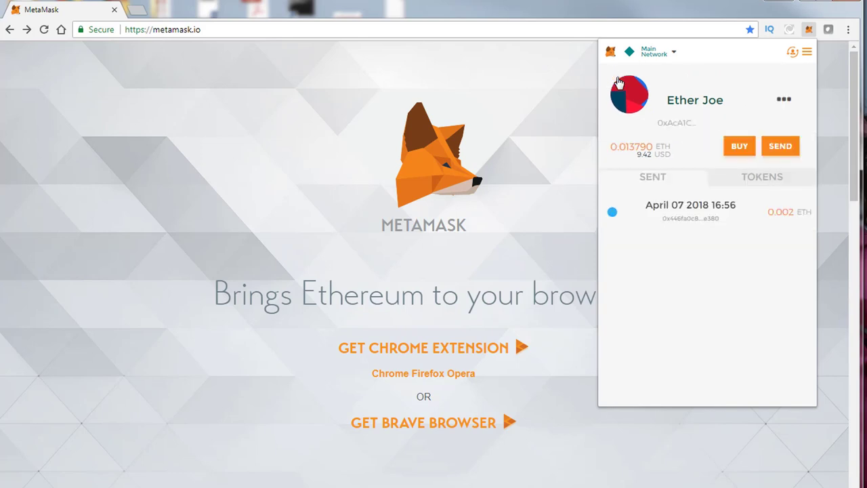
Step: Return from the Coinbase ETH wallet page to the MetaMask site and reopen the wallet at its pending transaction
mouse_move(748, 73)
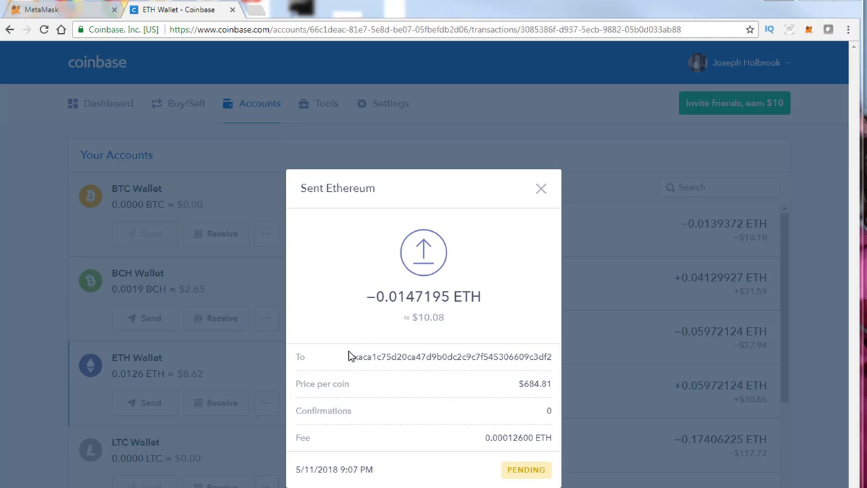
left_click(51, 13)
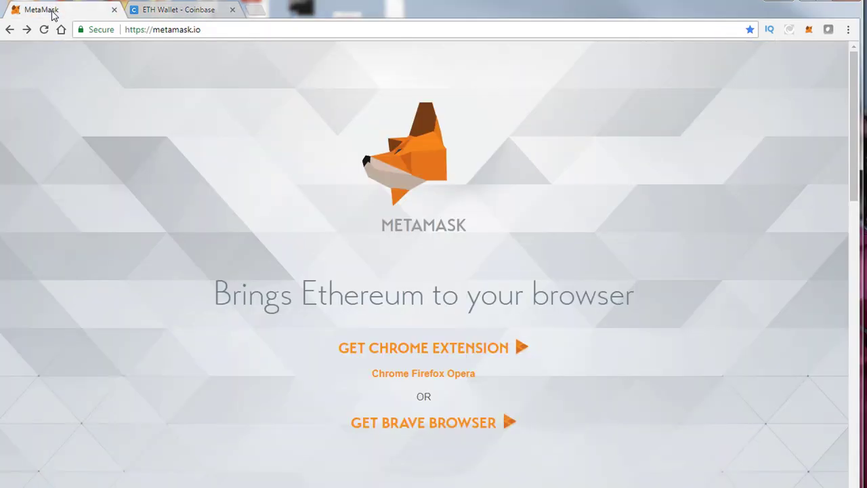
left_click(809, 31)
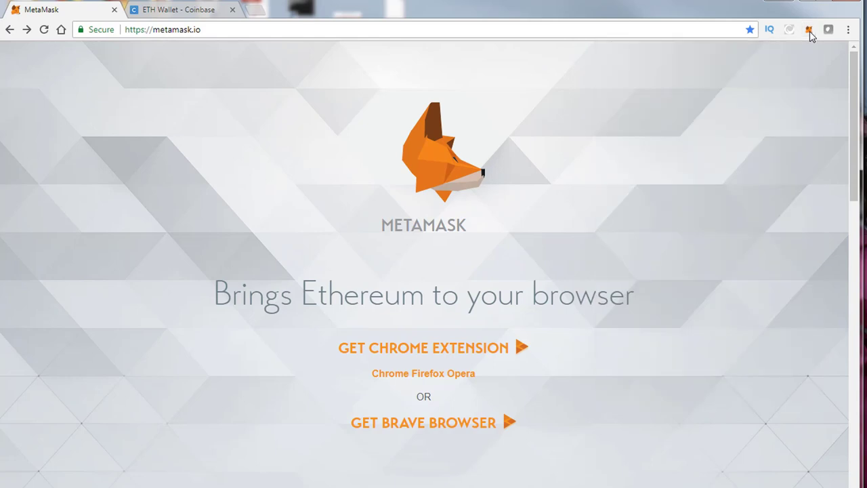
left_click(809, 31)
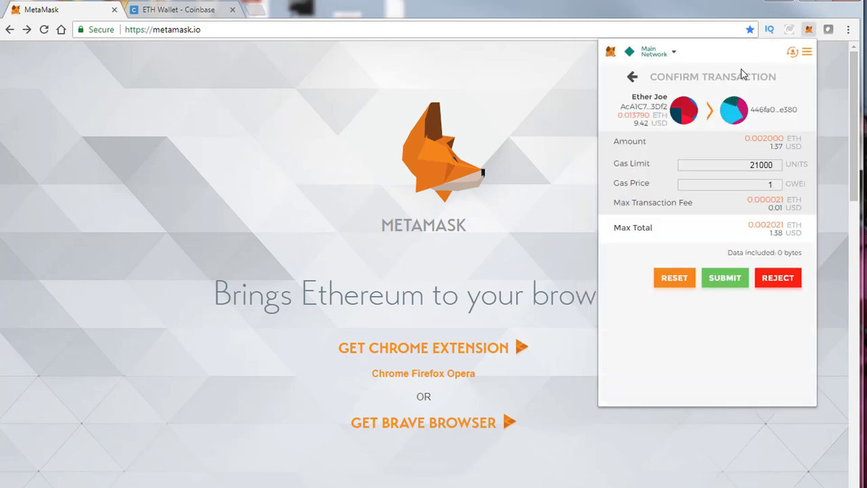
Step: Leave the pending transaction and view the wallet account on Etherscan
left_click(631, 77)
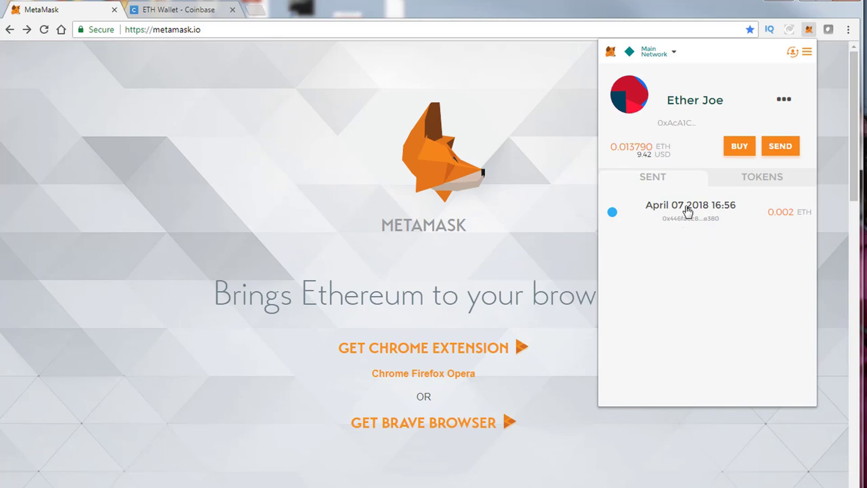
left_click(783, 101)
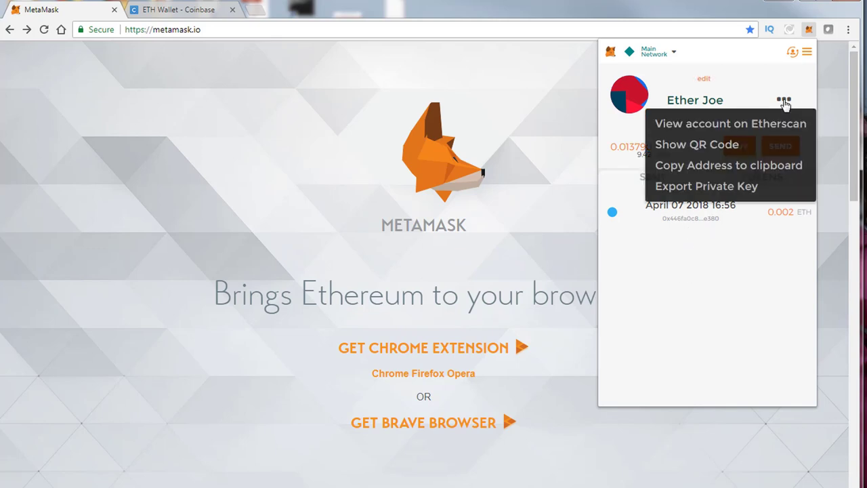
left_click(768, 125)
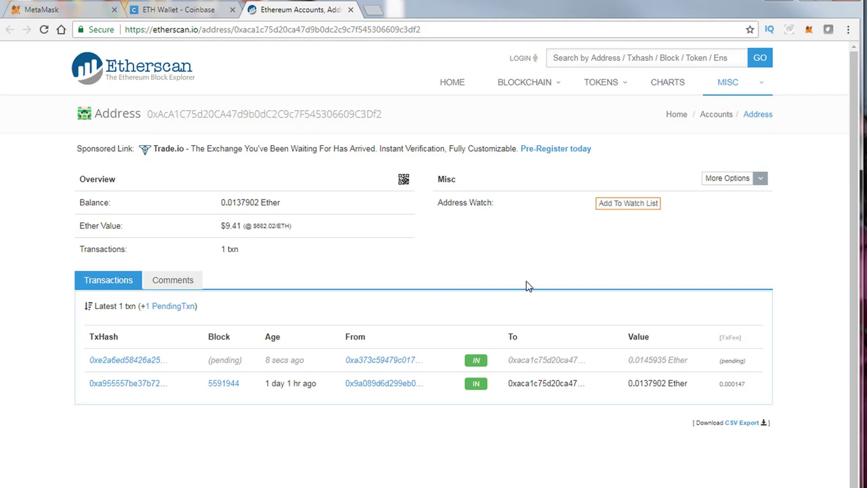
Step: Reopen the MetaMask wallet, return from the pending transaction to the account overview, and log out of the wallet
left_click(809, 30)
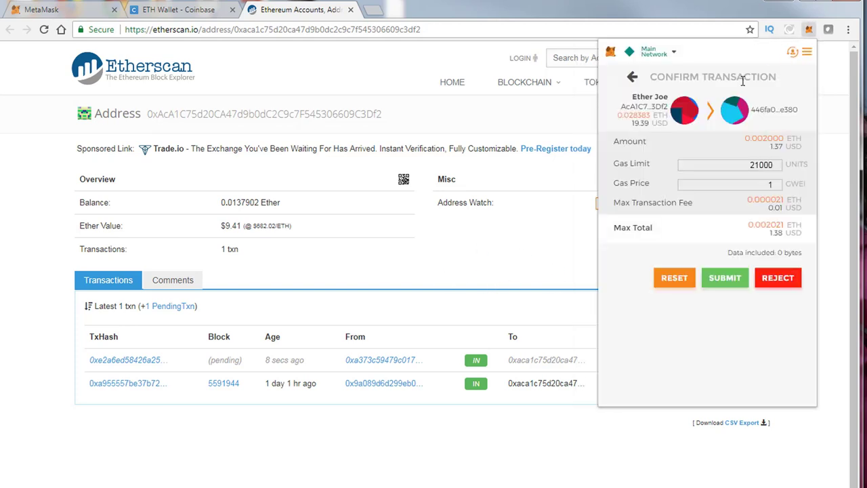
left_click(630, 78)
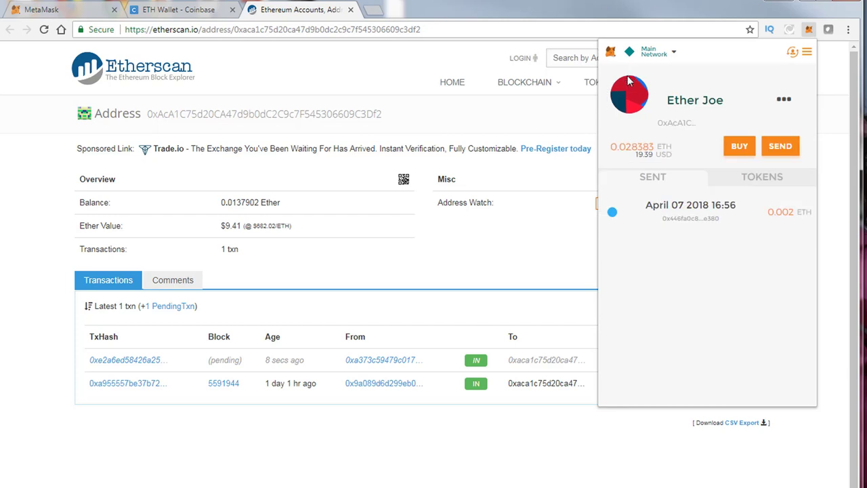
left_click(676, 183)
left_click(782, 102)
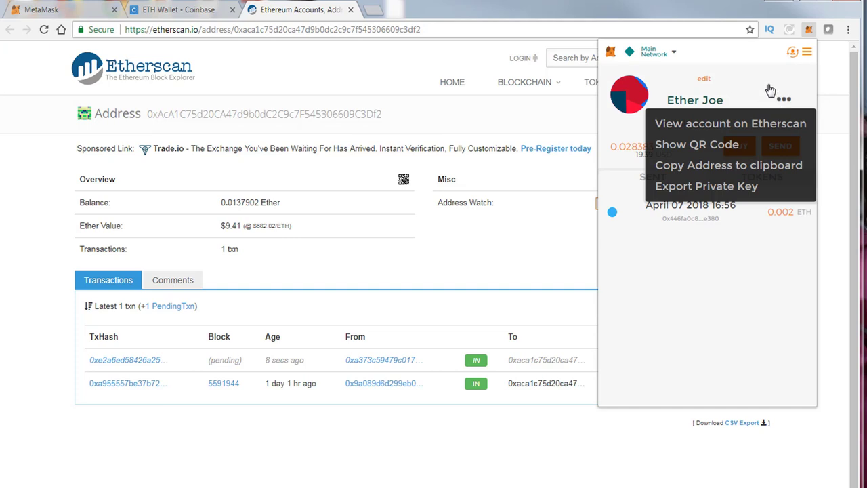
left_click(761, 78)
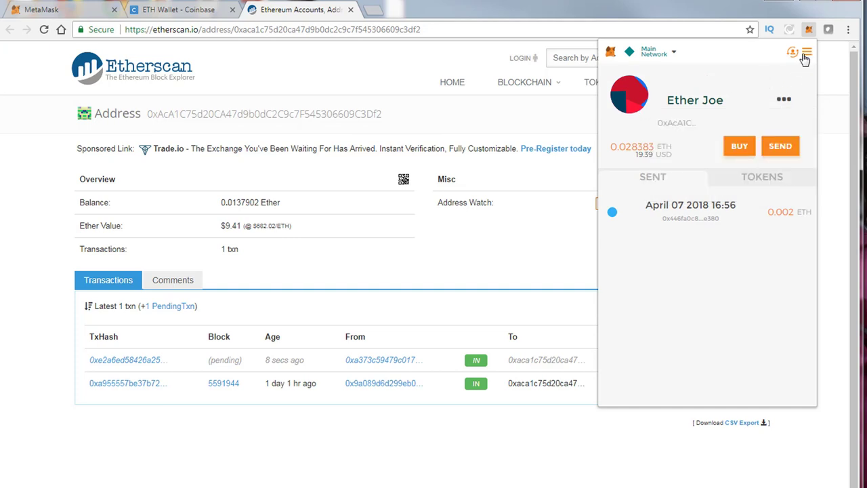
left_click(805, 55)
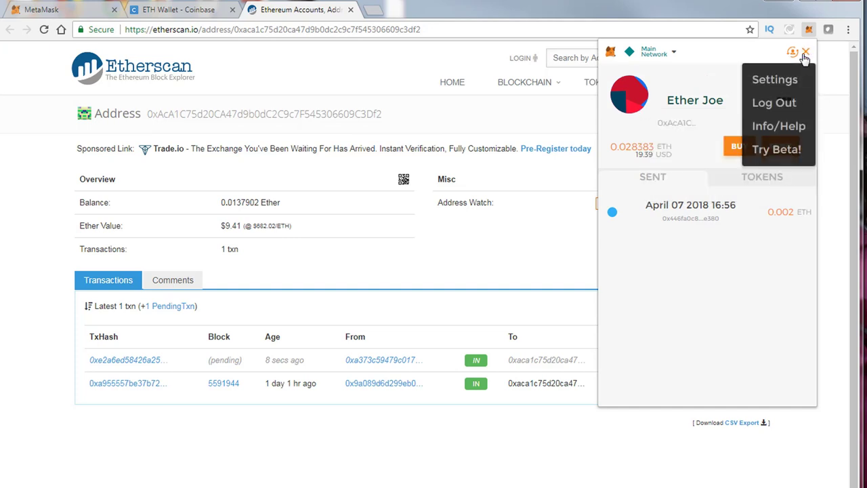
left_click(777, 113)
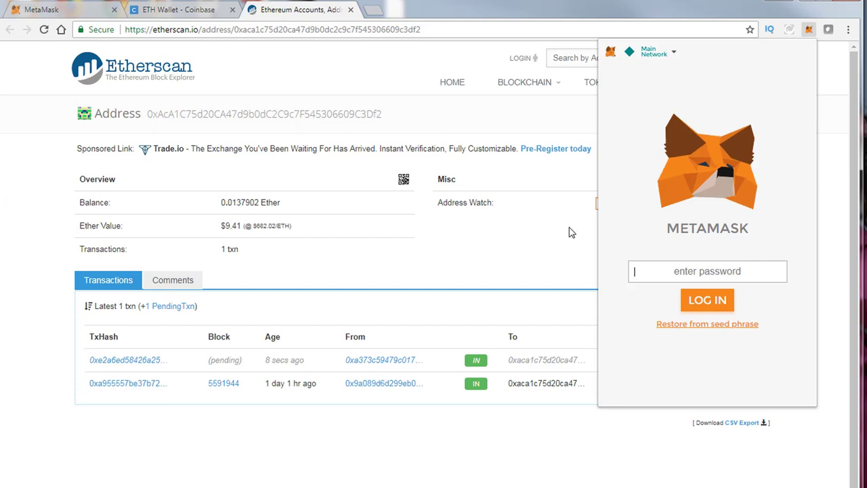
Step: Log back in to the wallet with the account password, re-entering it after the first attempt
left_click(688, 275)
type("••")
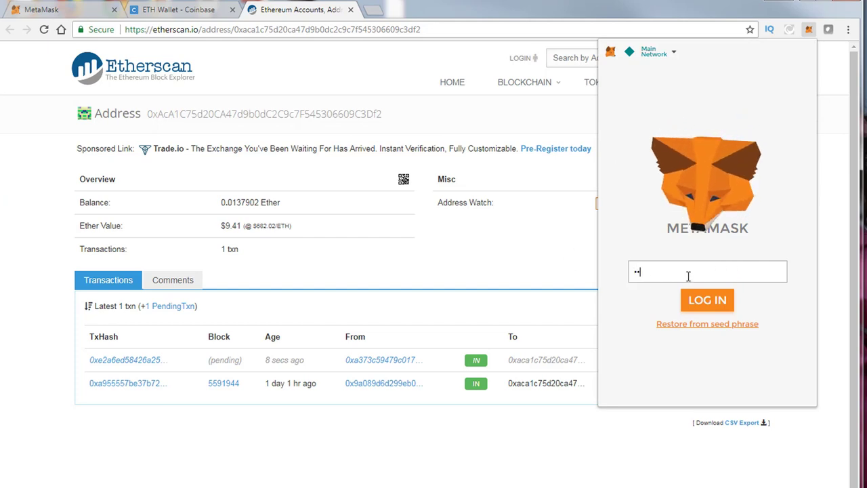
type("•••••••")
left_click(691, 300)
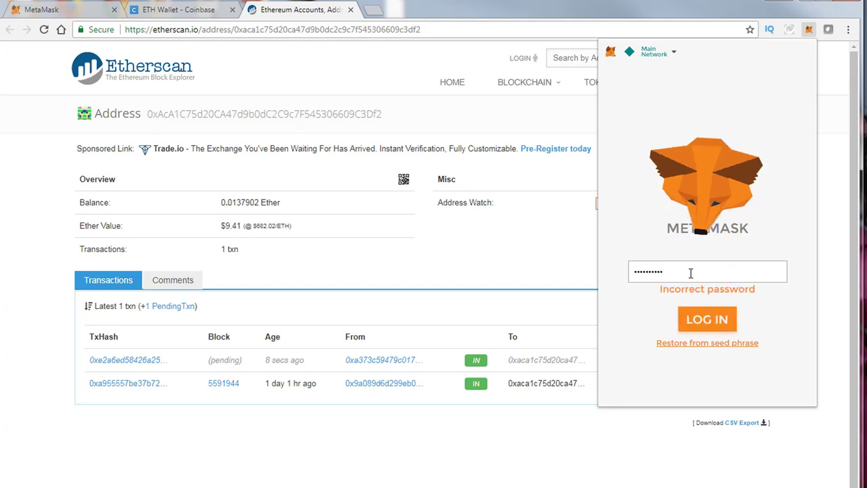
key("ctrl+a")
type("•••••••")
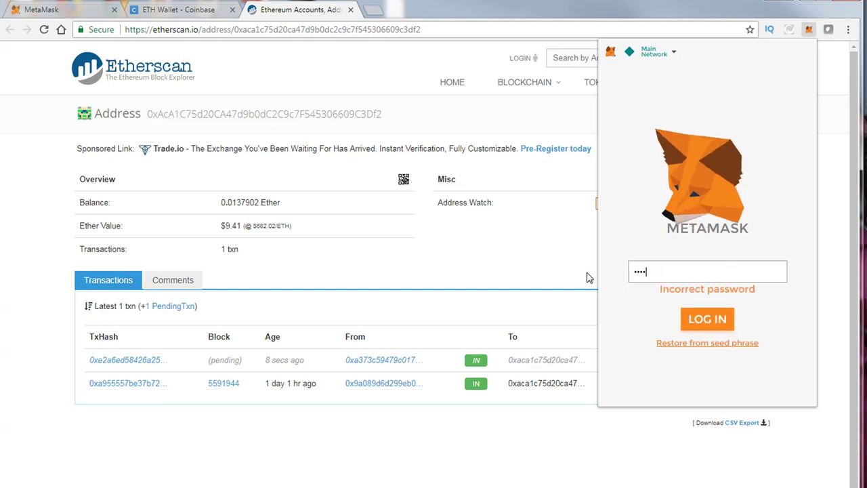
left_click(711, 319)
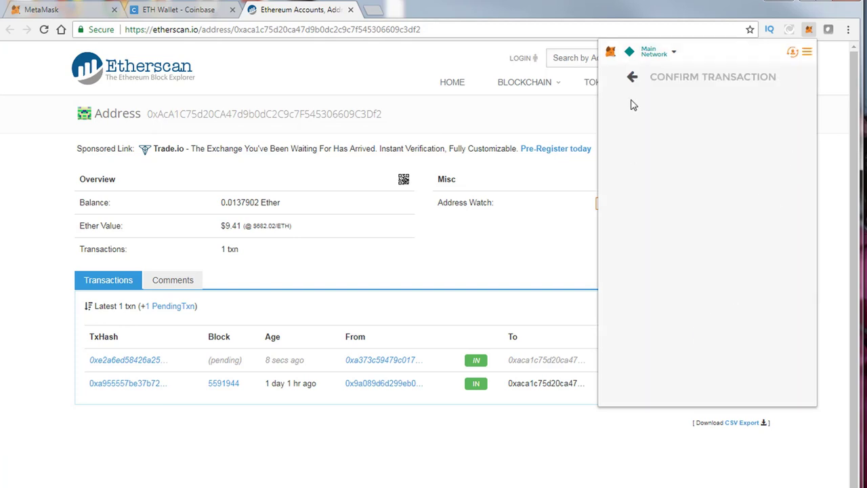
Step: Return from the pending transaction to the account overview and highlight the USD value of the balance
left_click(632, 76)
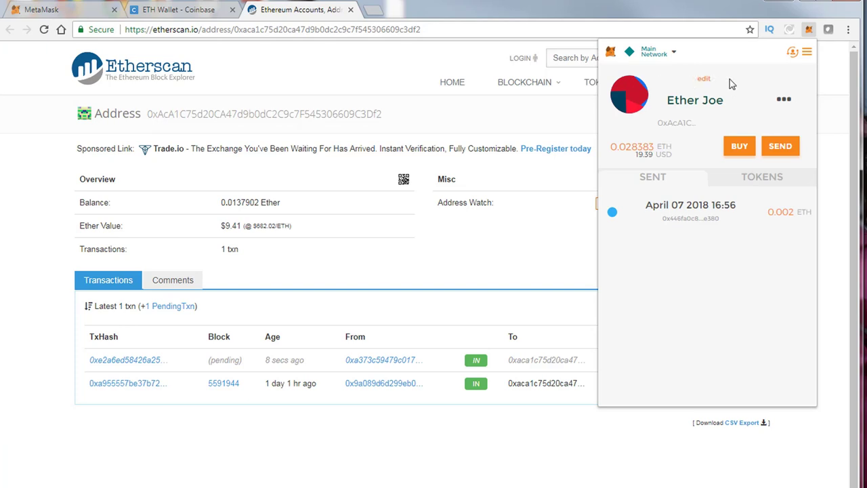
left_click_drag(635, 154, 670, 156)
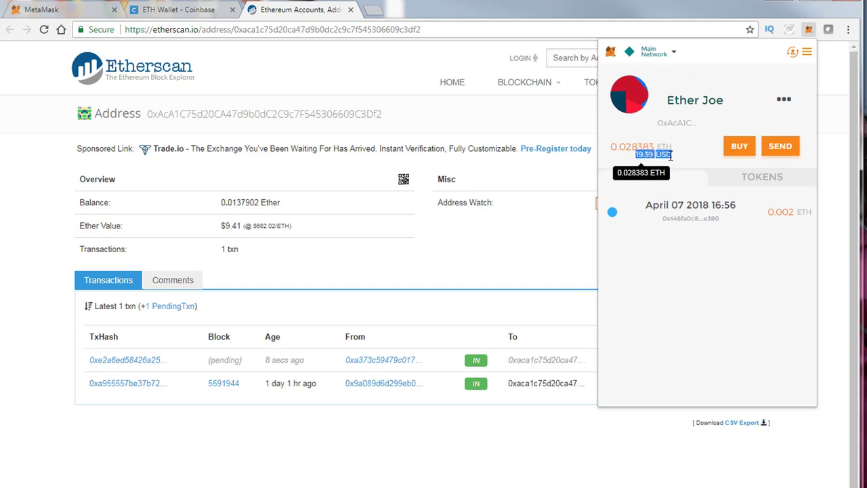
left_click(638, 156)
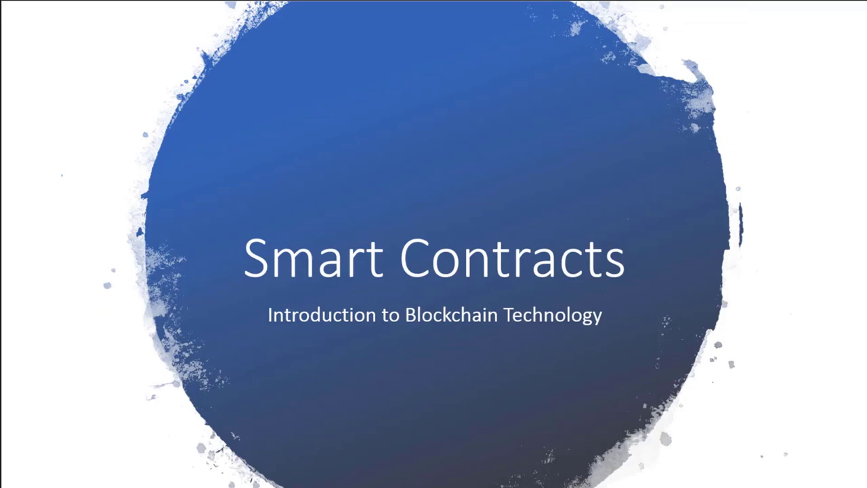
key("Right")
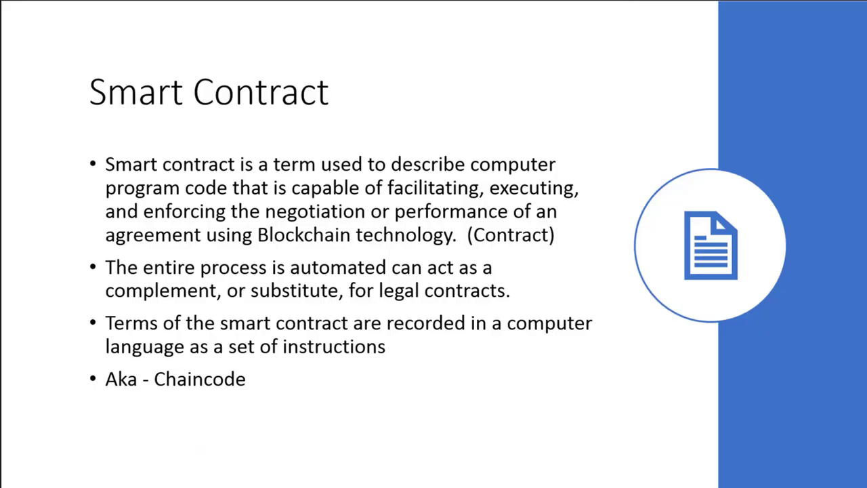
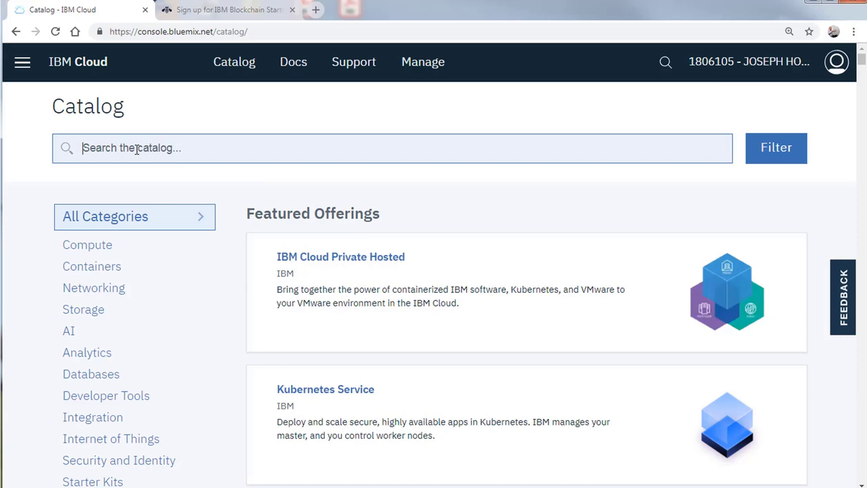
Step: Search the IBM Cloud catalog for "blockchain", open the Blockchain service, and glance over its description and deployment settings
type("blockc")
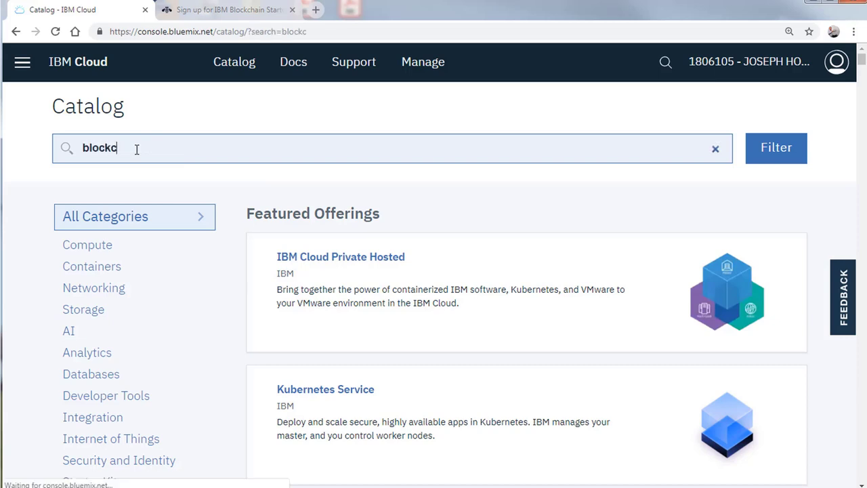
type("hain")
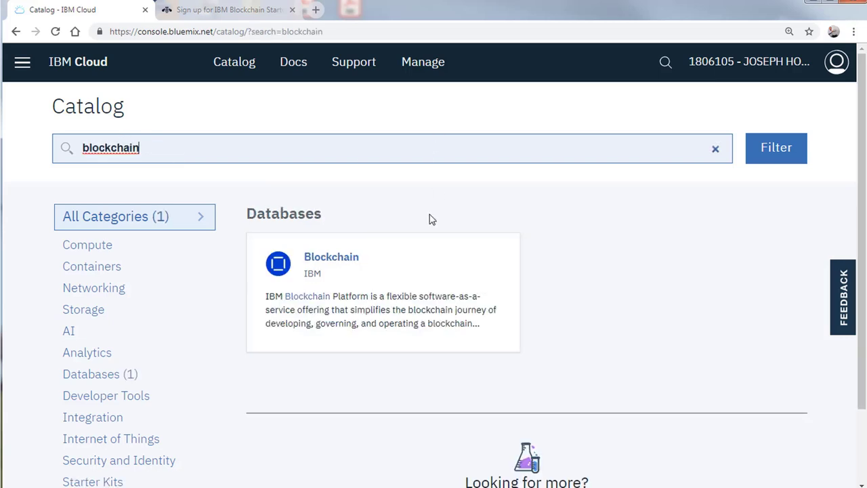
left_click(357, 260)
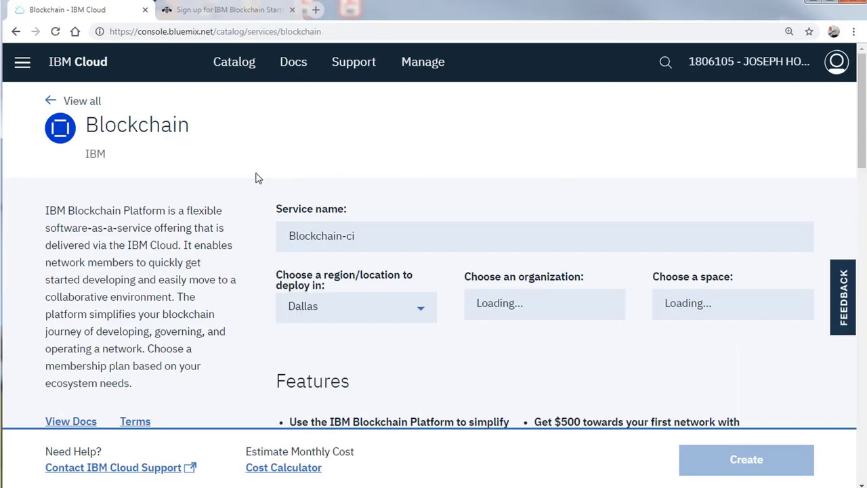
scroll(247, 233, "down", 2)
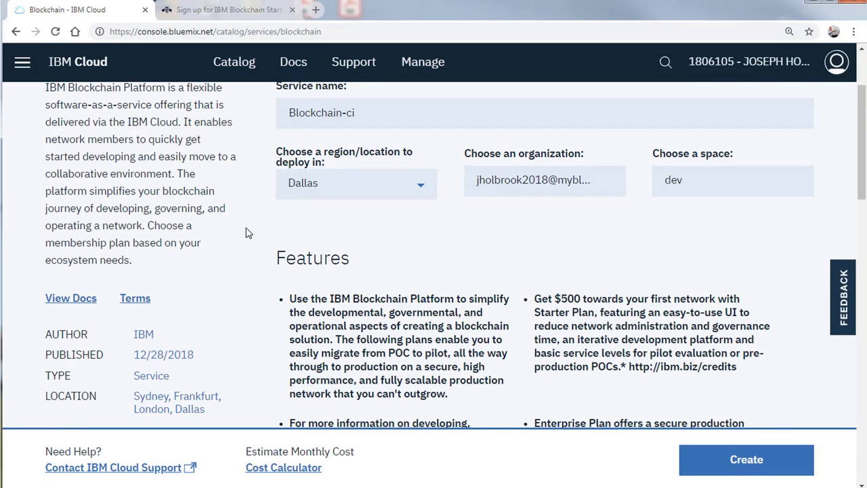
scroll(247, 232, "up", 2)
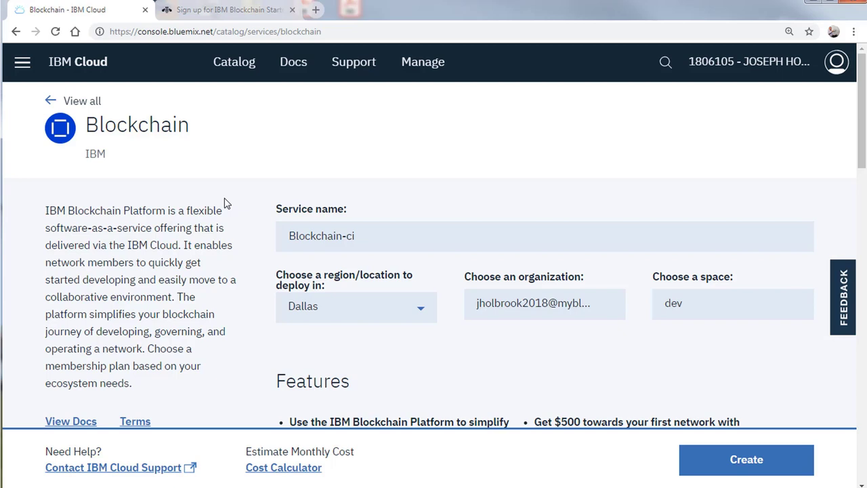
Step: View the IBM Blockchain Platform sign-up page and read what the Starter Membership Plan includes
left_click(223, 11)
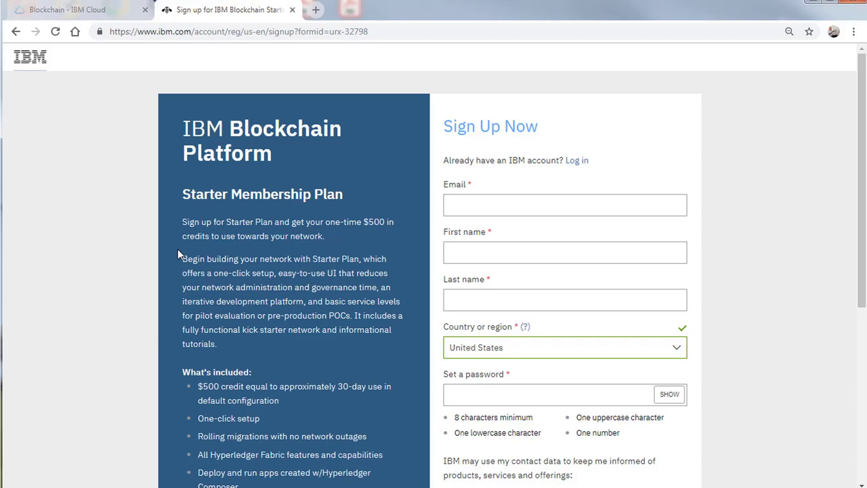
scroll(203, 268, "down", 5)
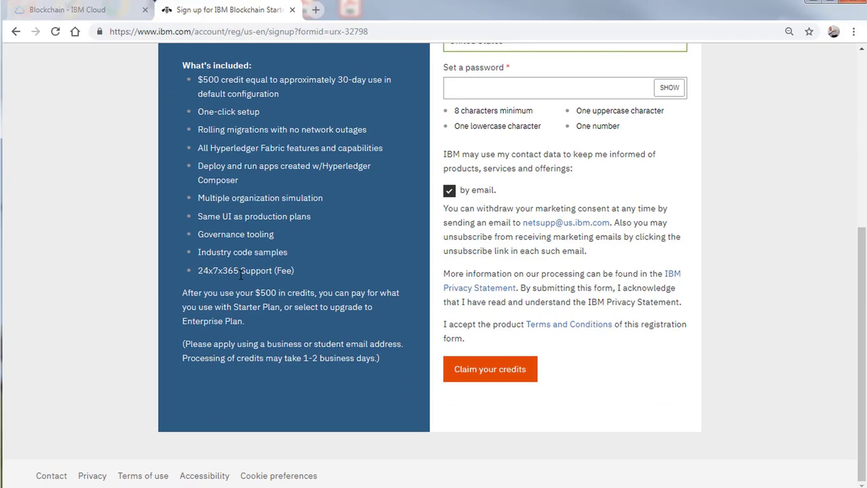
scroll(240, 274, "up", 5)
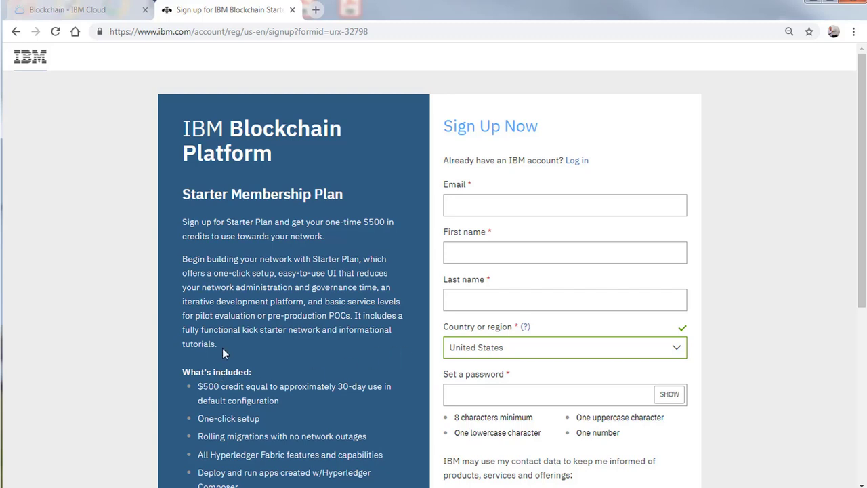
Step: Return to the Blockchain service page, look past its features and images, and highlight the Pricing Plans heading
left_click(54, 11)
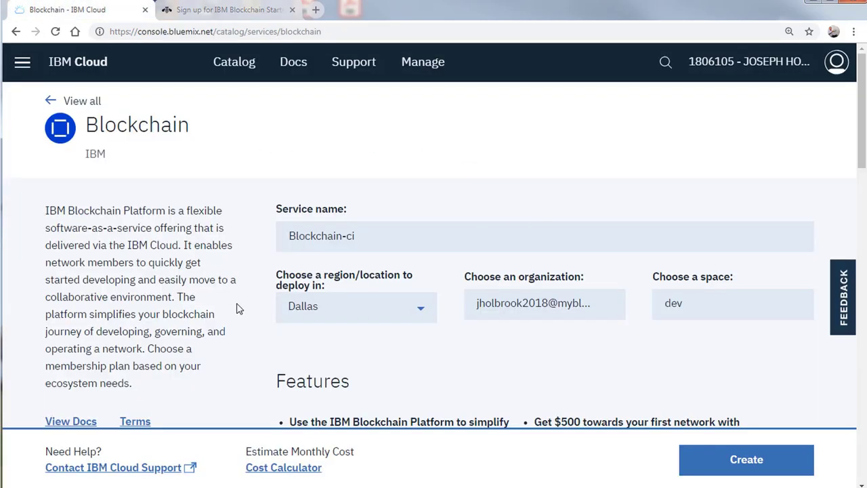
scroll(239, 308, "down", 3)
scroll(288, 310, "down", 6)
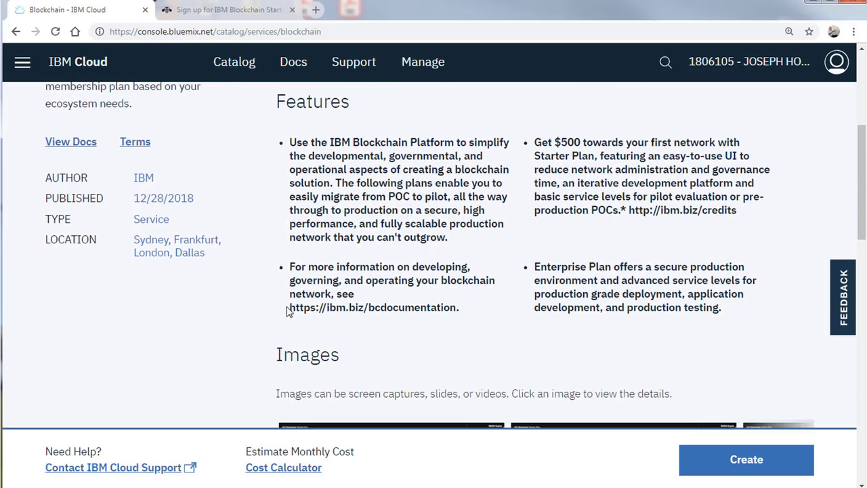
scroll(288, 312, "down", 2)
scroll(281, 184, "up", 2)
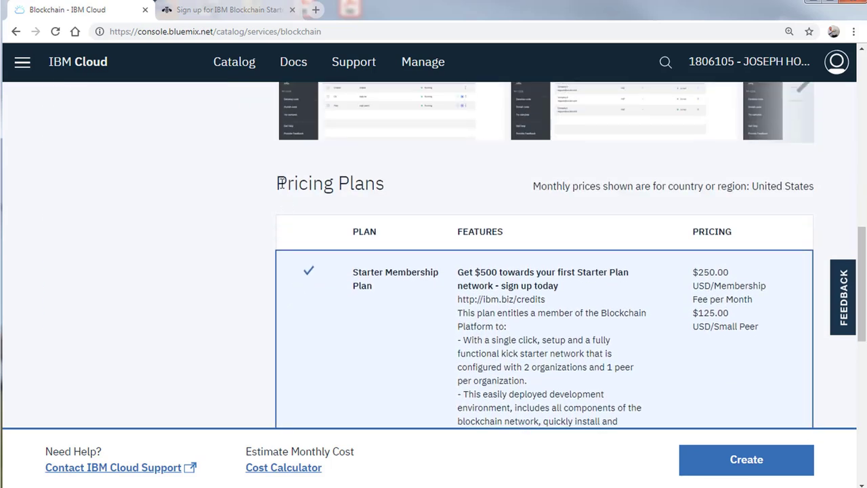
left_click_drag(277, 184, 427, 192)
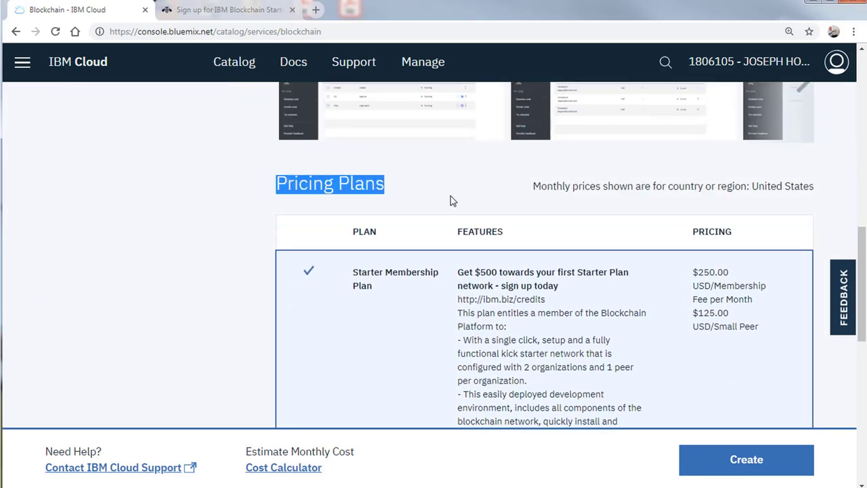
Step: Examine the features and pricing of the Starter Membership Plan and the Enterprise Membership Plan
scroll(460, 203, "down", 1)
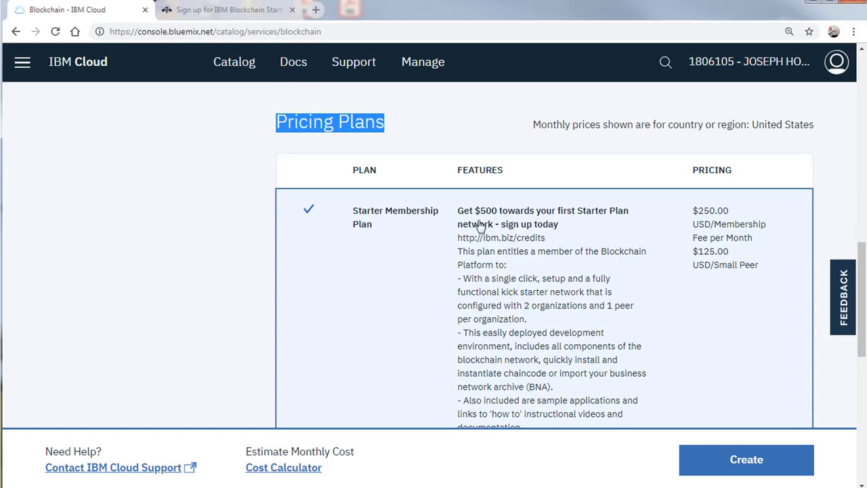
scroll(504, 325, "down", 1)
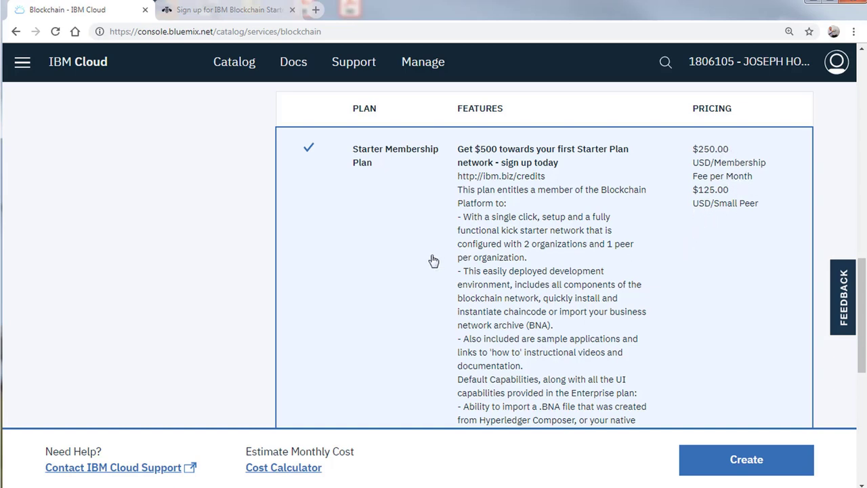
scroll(500, 194, "down", 3)
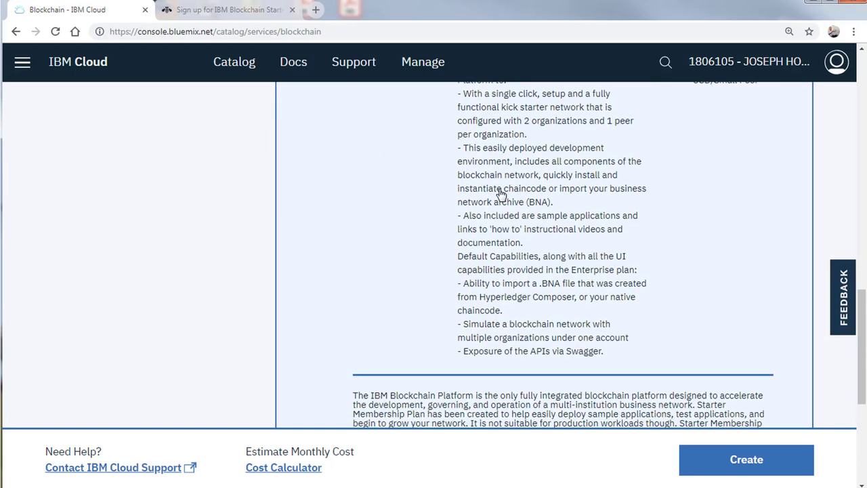
scroll(500, 194, "down", 1)
scroll(499, 194, "down", 4)
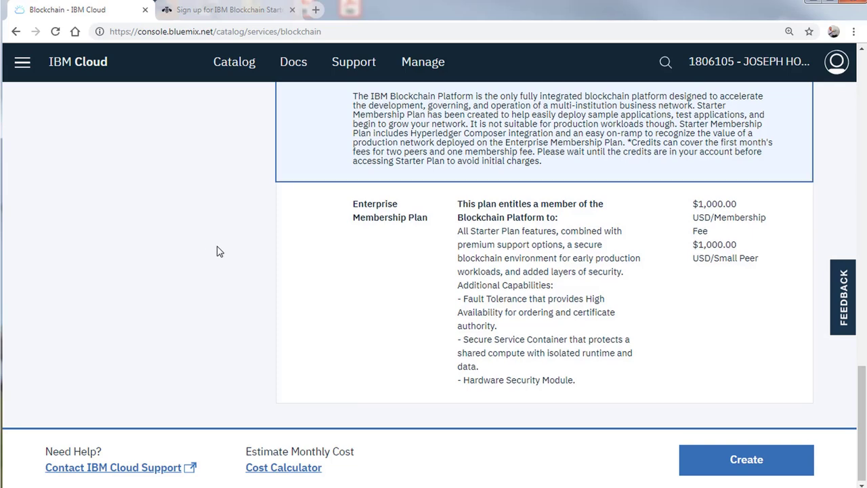
scroll(293, 255, "up", 7)
scroll(408, 231, "down", 6)
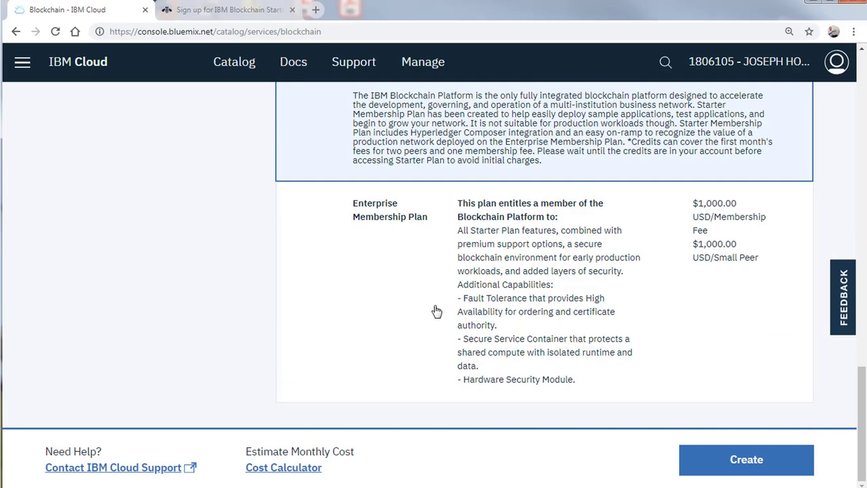
Step: Try the Enterprise Membership Plan as the pricing plan and switch back to the Starter Membership Plan
scroll(292, 271, "up", 10)
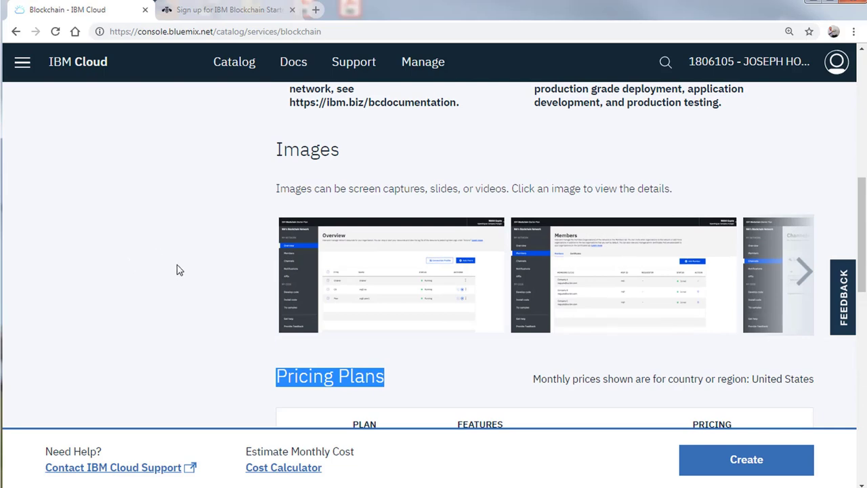
scroll(178, 270, "down", 12)
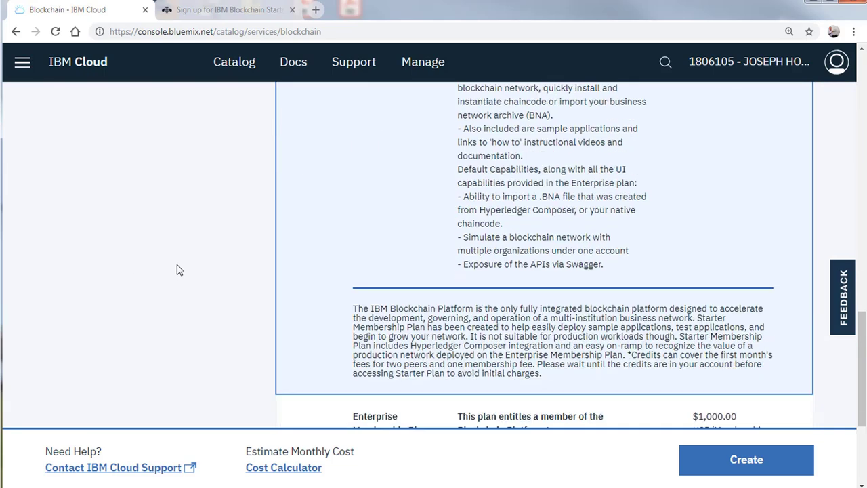
scroll(214, 304, "down", 2)
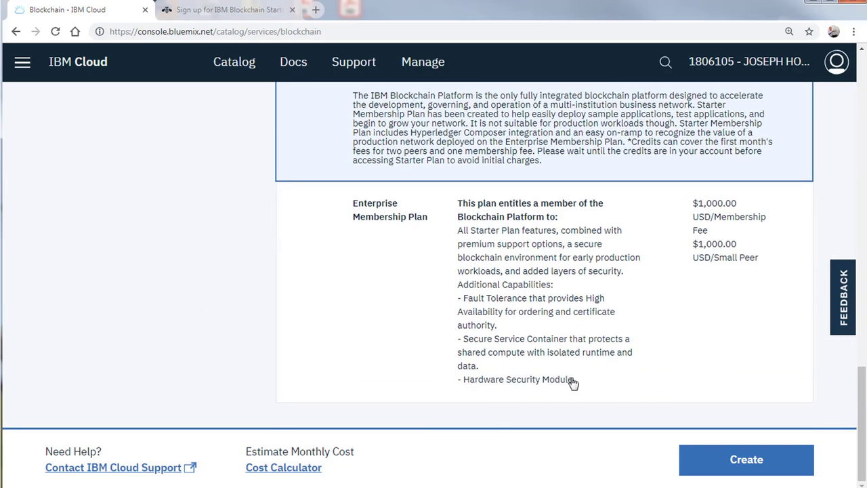
left_click(573, 381)
scroll(209, 307, "up", 12)
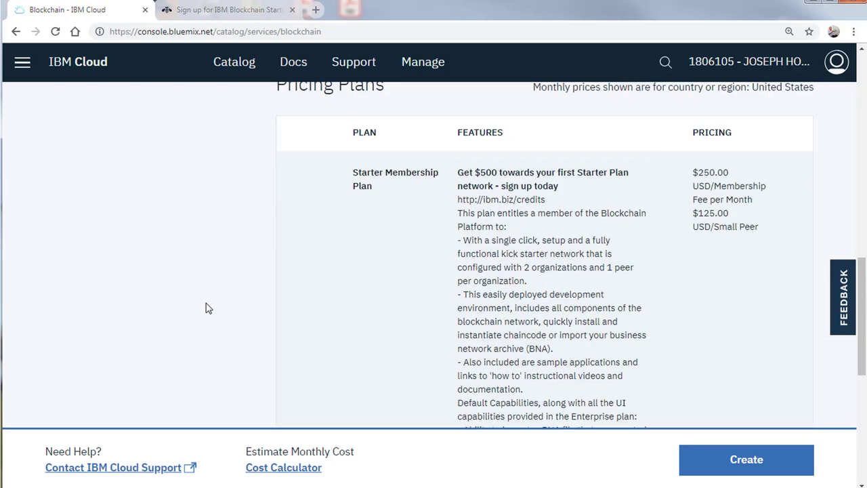
left_click(342, 259)
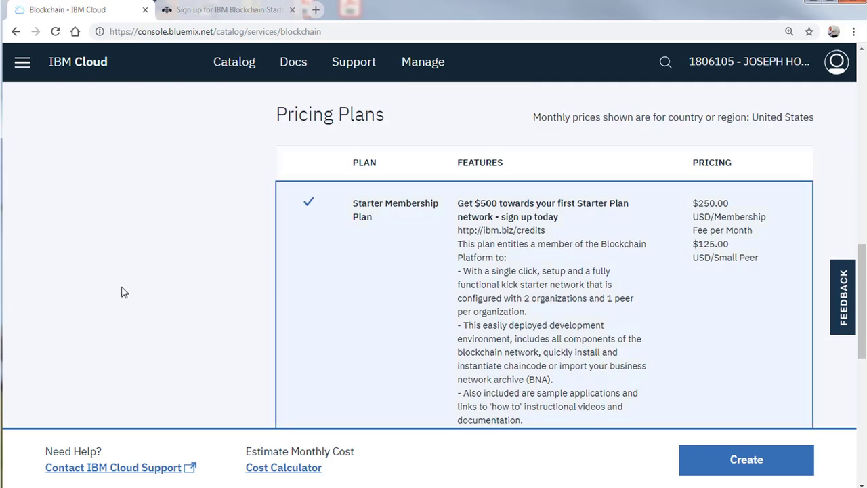
scroll(235, 260, "up", 15)
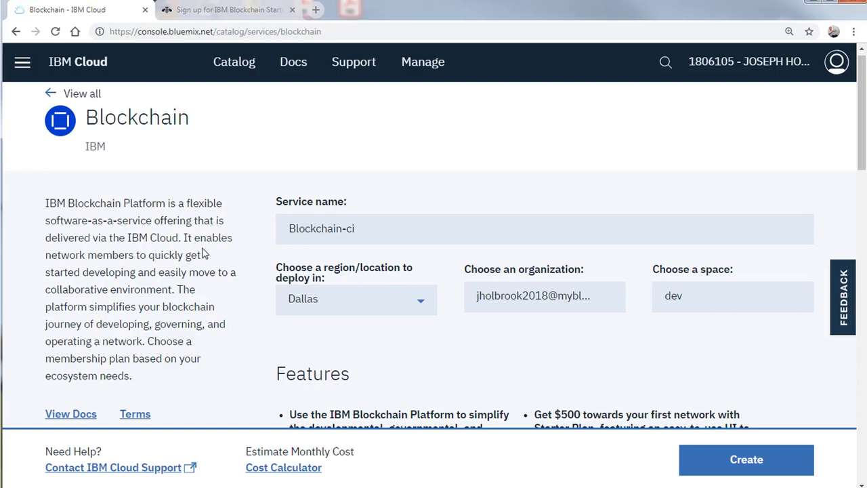
scroll(211, 260, "down", 2)
scroll(248, 266, "up", 2)
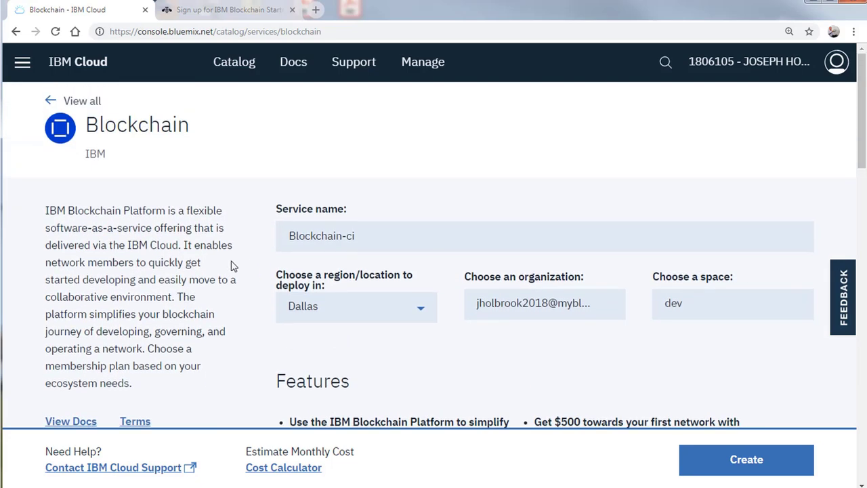
Step: View the regions available for deploying the Blockchain service and glance at the service's features
left_click(782, 466)
left_click(421, 315)
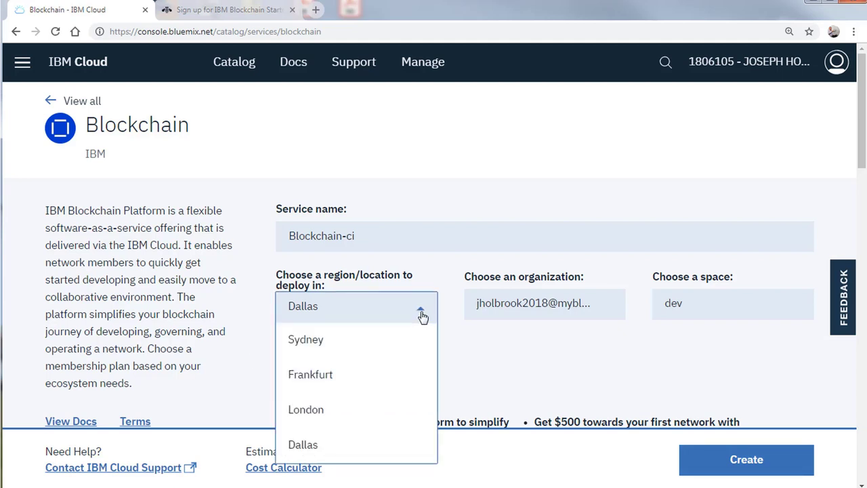
left_click(319, 316)
scroll(320, 325, "down", 8)
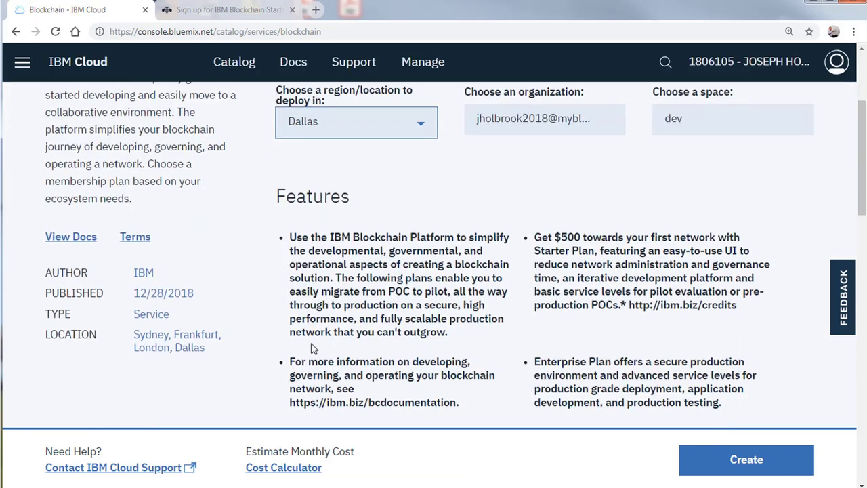
scroll(320, 330, "up", 10)
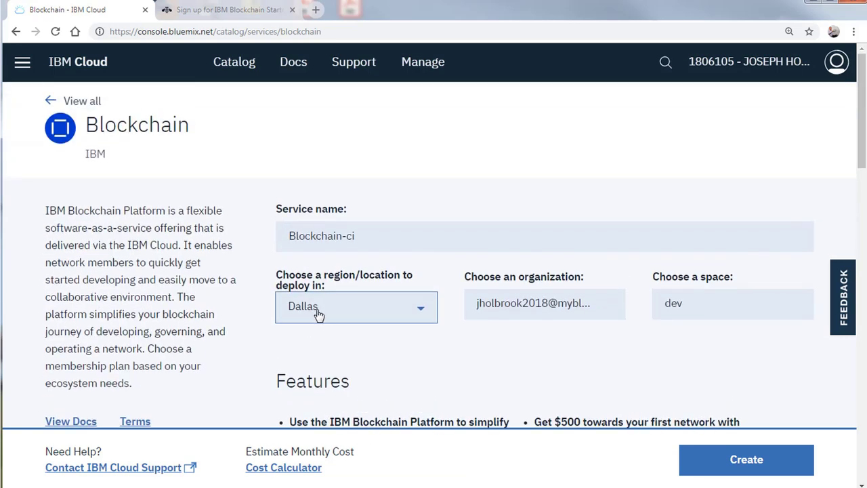
Step: Try Sydney, Frankfurt, London and Sydney again as the region to deploy the Blockchain service in
left_click(319, 311)
left_click(315, 345)
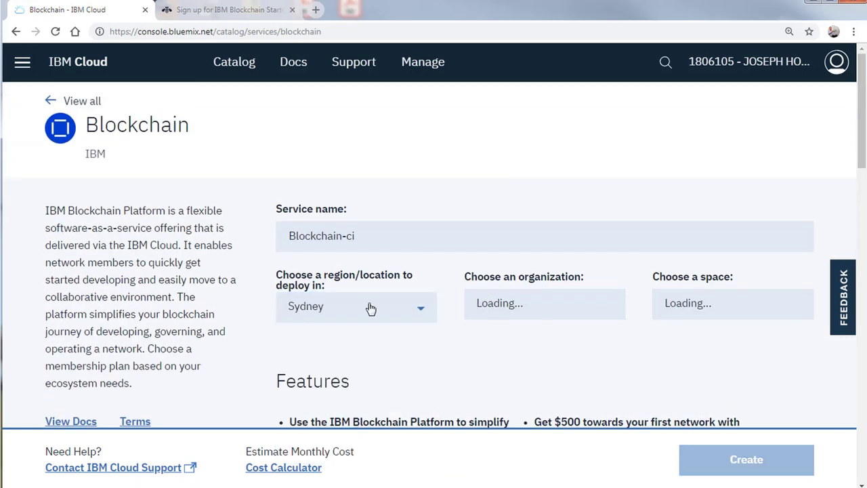
left_click(368, 305)
left_click(331, 365)
left_click(340, 311)
left_click(332, 374)
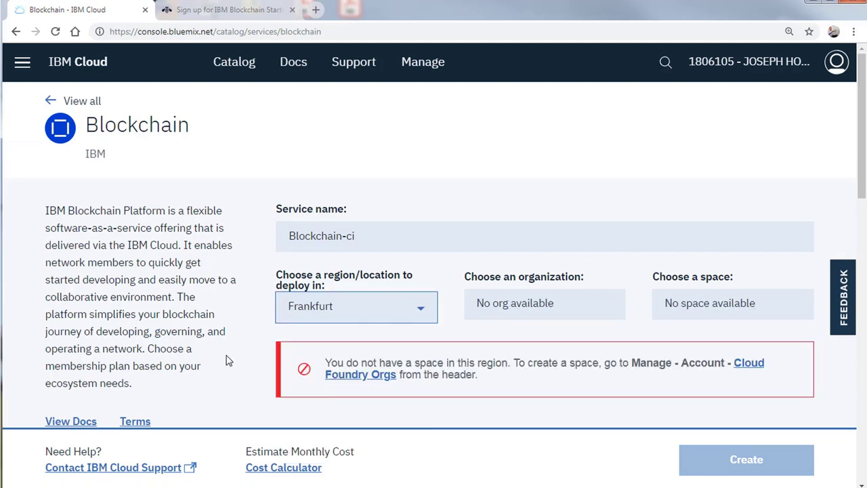
left_click(383, 318)
left_click(346, 307)
left_click(345, 307)
left_click(313, 410)
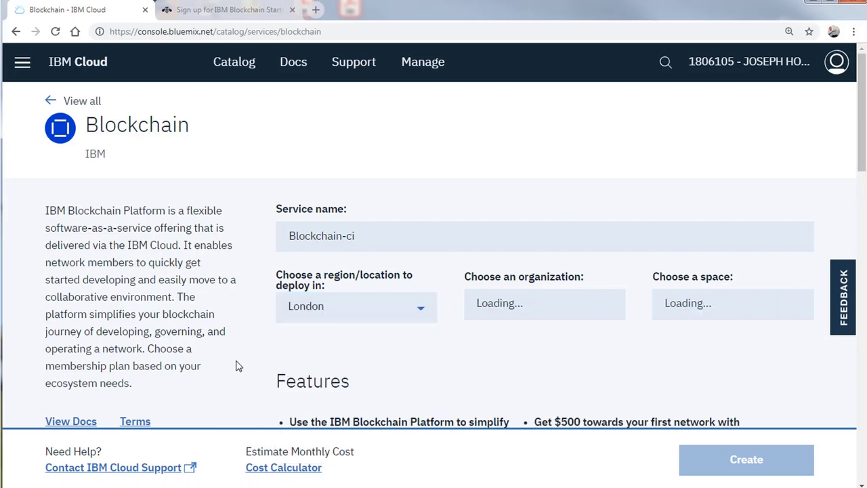
left_click(366, 319)
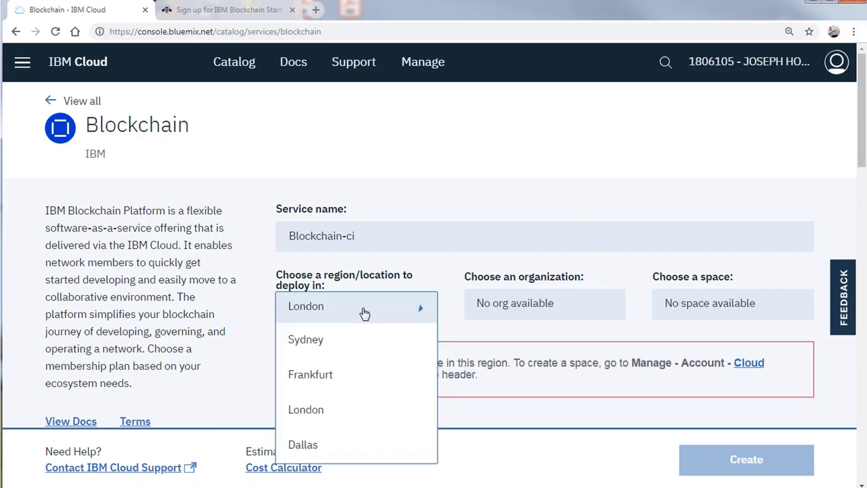
left_click(323, 348)
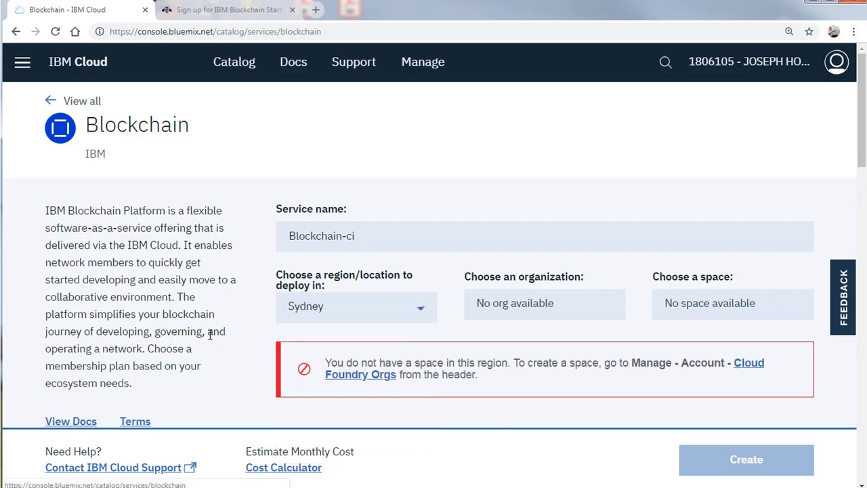
Step: Set the deployment region to Dallas and select the Starter Membership Plan as the pricing plan
left_click(348, 306)
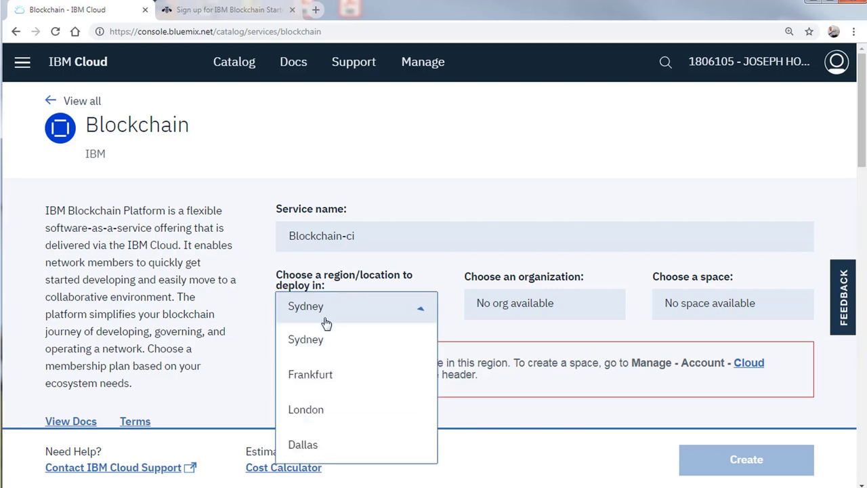
left_click(314, 444)
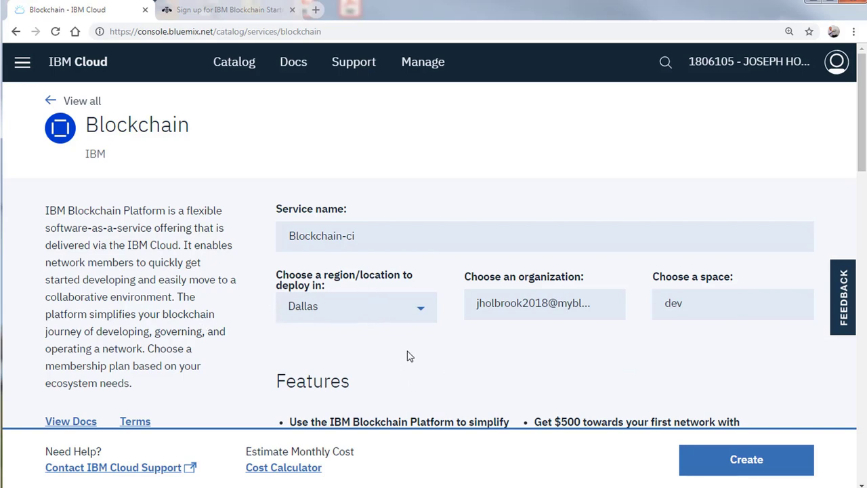
scroll(408, 354, "down", 7)
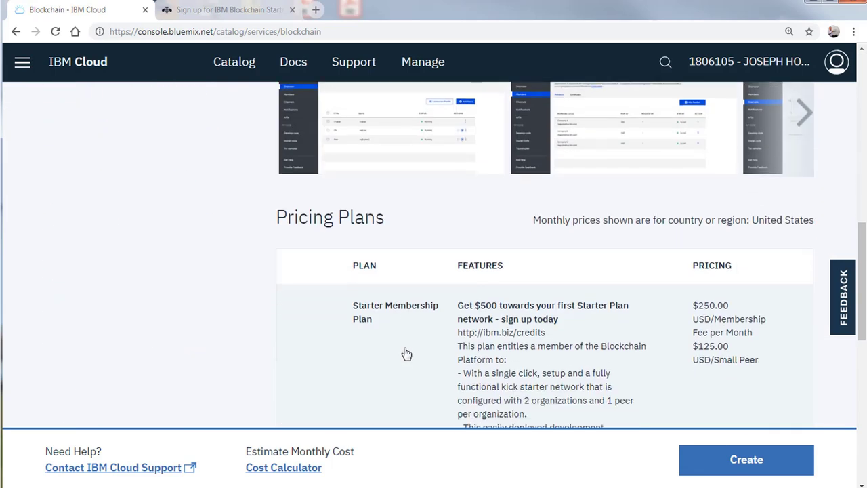
scroll(406, 354, "down", 5)
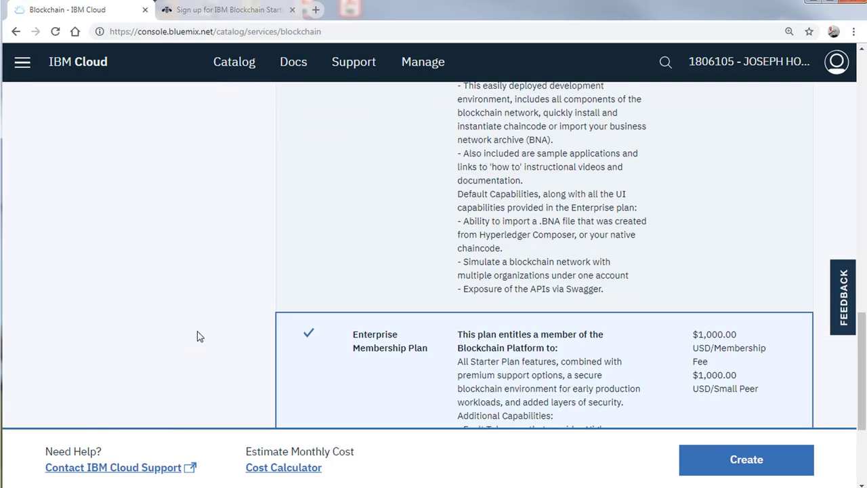
scroll(192, 334, "up", 5)
left_click(317, 296)
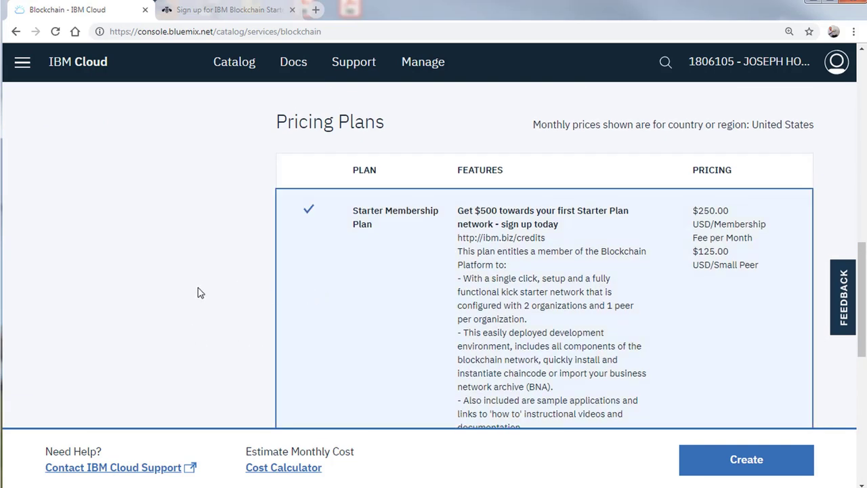
scroll(196, 292, "up", 6)
scroll(229, 328, "up", 5)
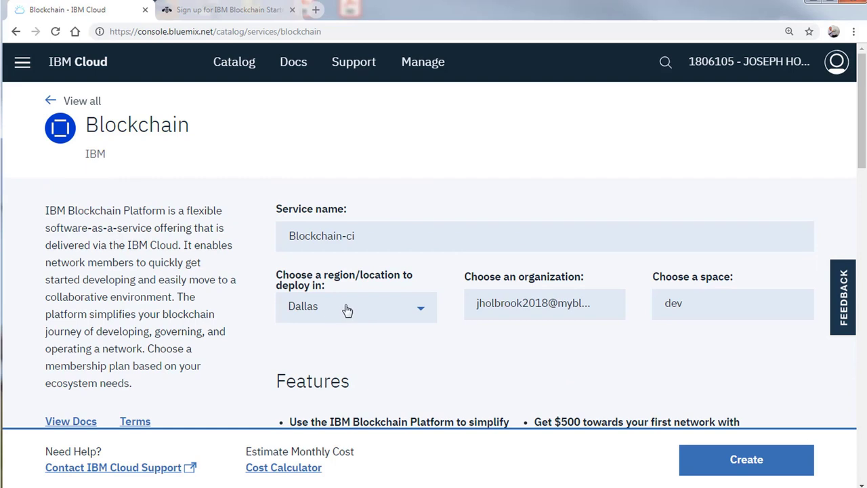
Step: Recheck the deployment region list, keep Dallas, and create the Blockchain-ci service
left_click(347, 309)
left_click(347, 309)
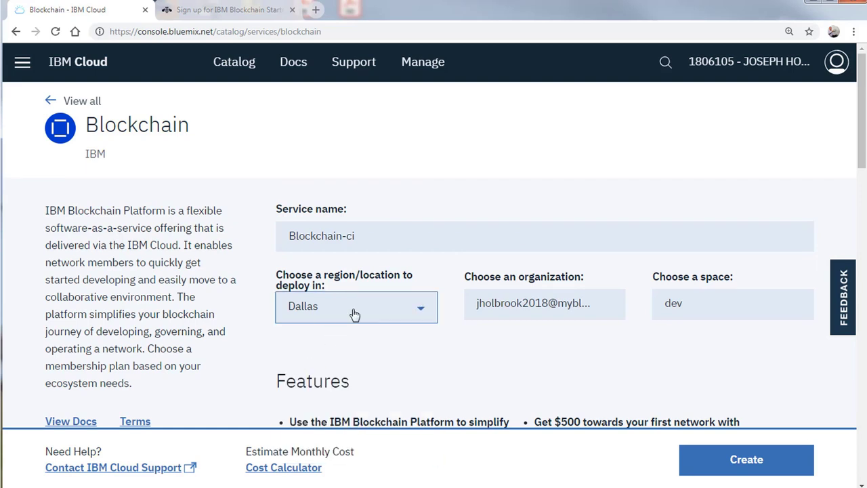
left_click(354, 313)
left_click(214, 346)
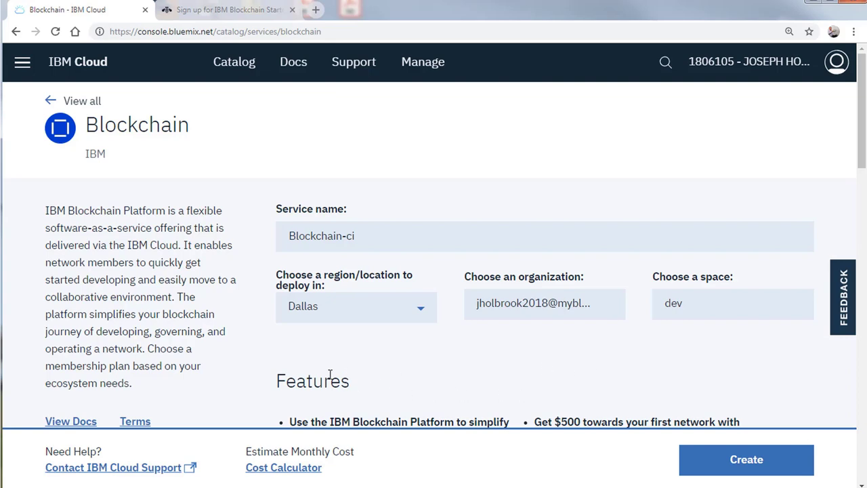
scroll(654, 393, "down", 3)
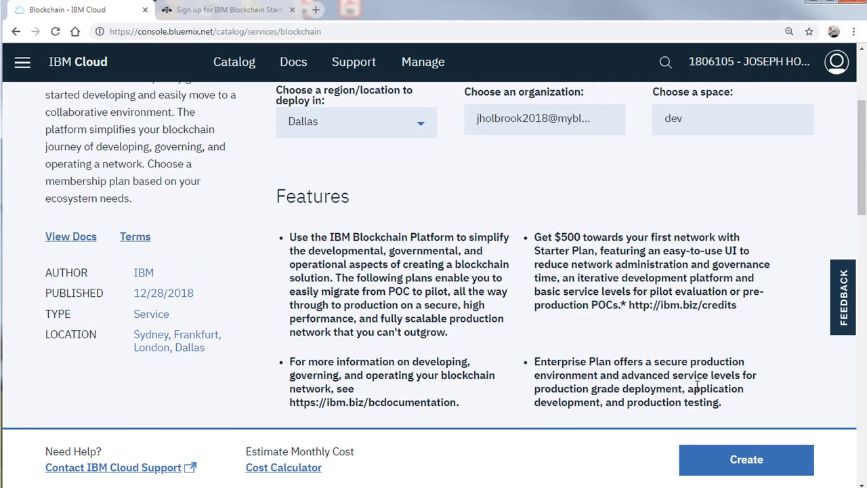
left_click(746, 477)
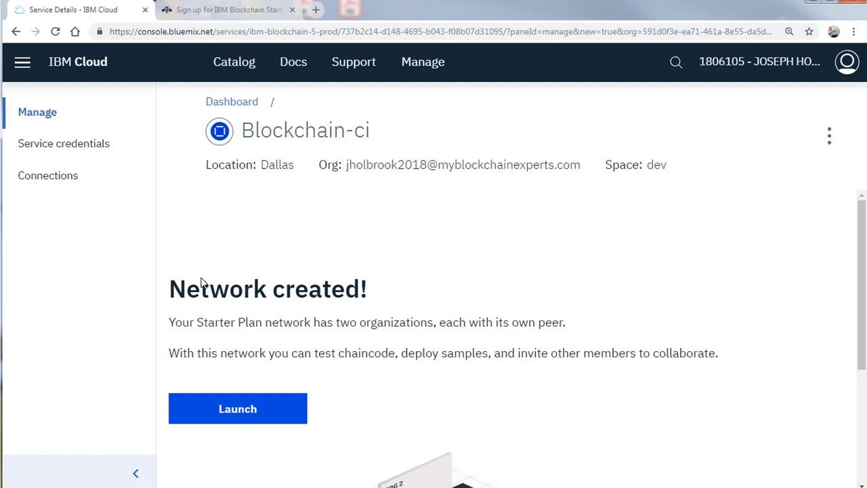
Step: Look over the new Starter Plan network's description and diagram, and launch the network's console
scroll(224, 294, "down", 3)
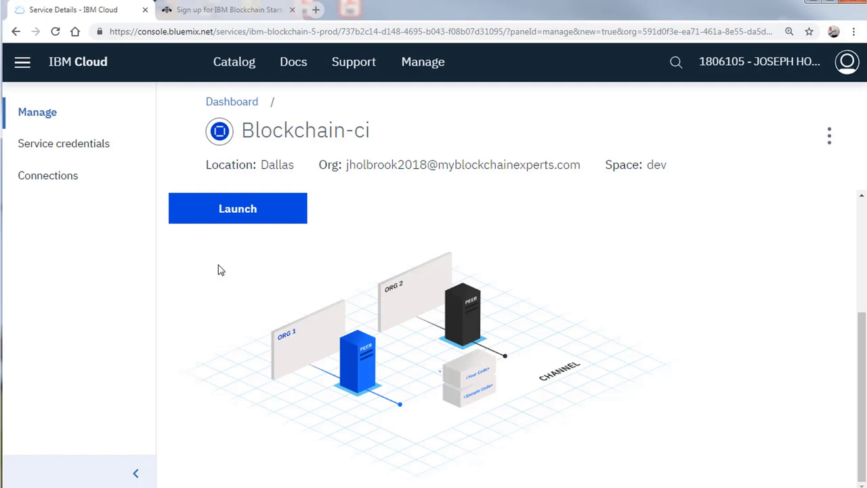
scroll(354, 350, "up", 3)
scroll(335, 321, "down", 2)
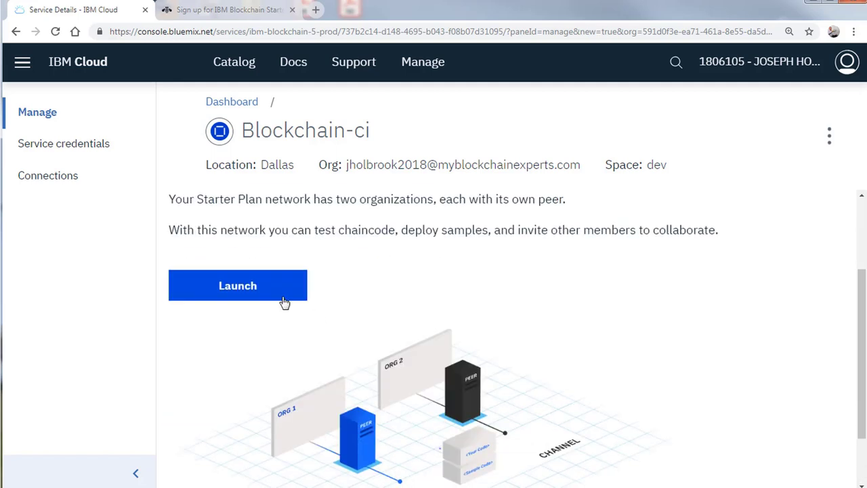
left_click(281, 295)
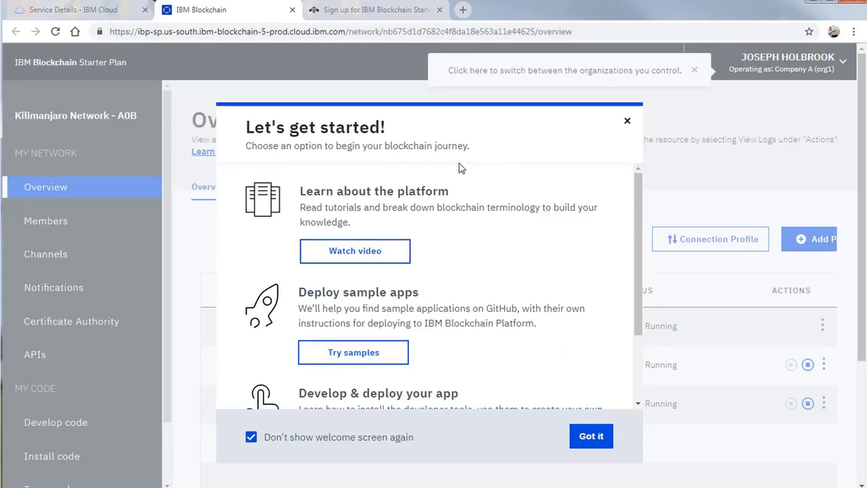
Step: Turn off "Don't show welcome screen again", view the getting-started options, and close the welcome dialog
left_click(277, 439)
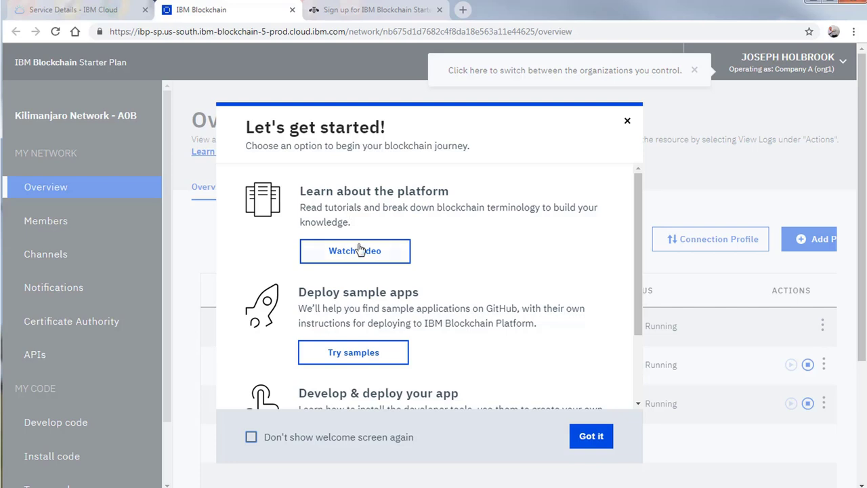
scroll(478, 283, "down", 3)
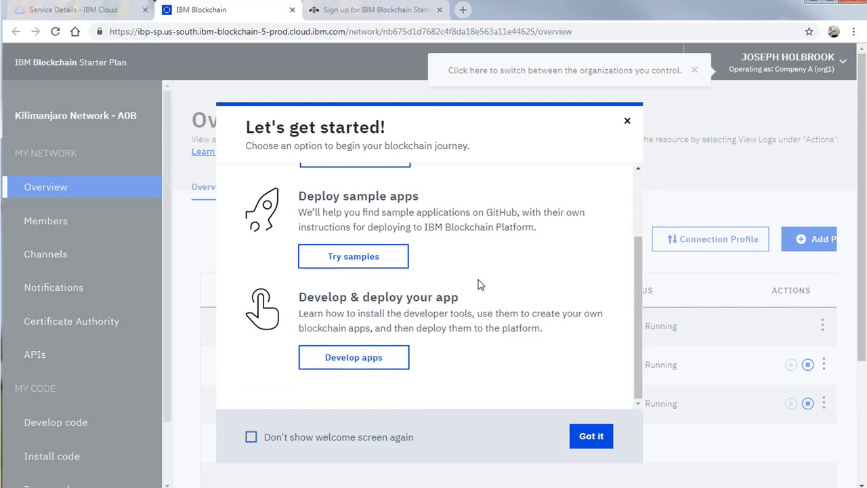
left_click(626, 124)
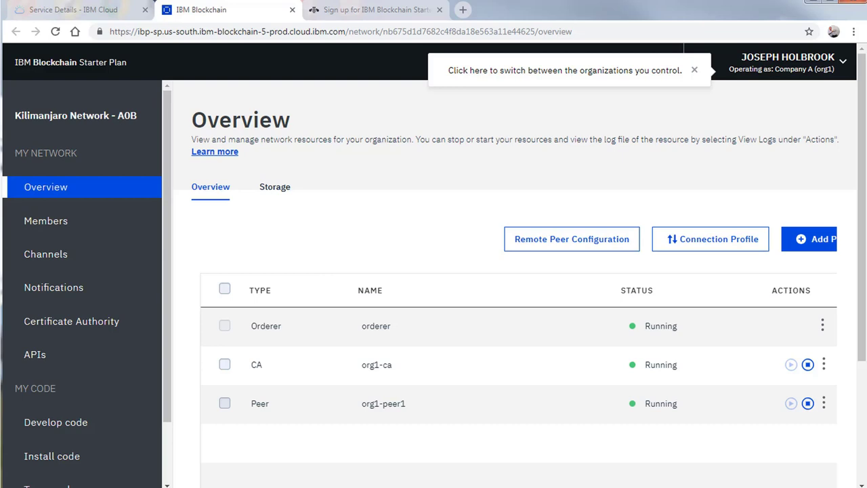
Step: Switch the operating organization to Company B (org2) and dismiss the welcome dialog
left_click(837, 72)
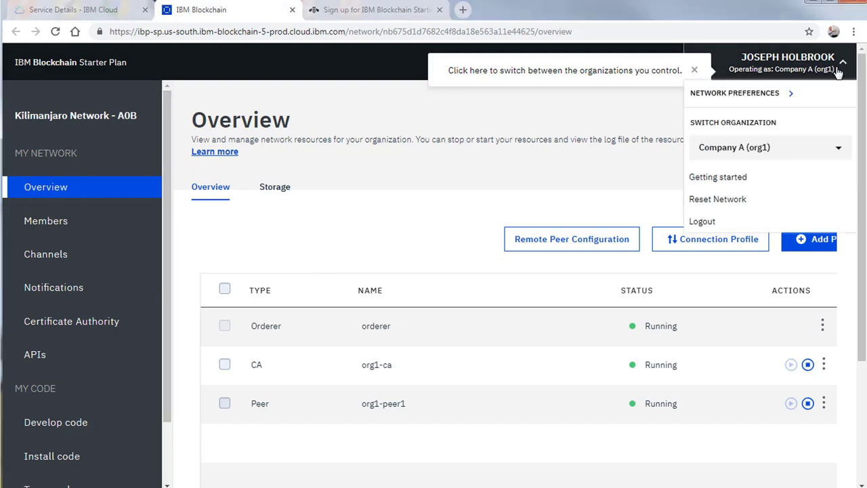
left_click(795, 151)
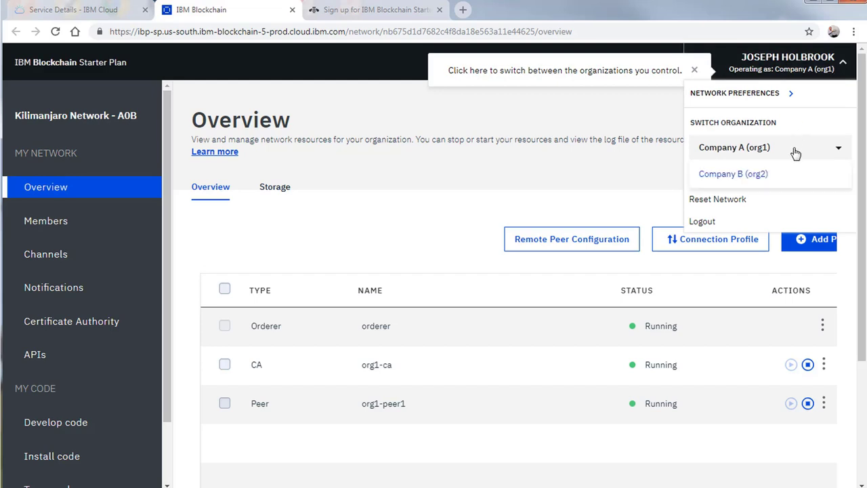
left_click(761, 174)
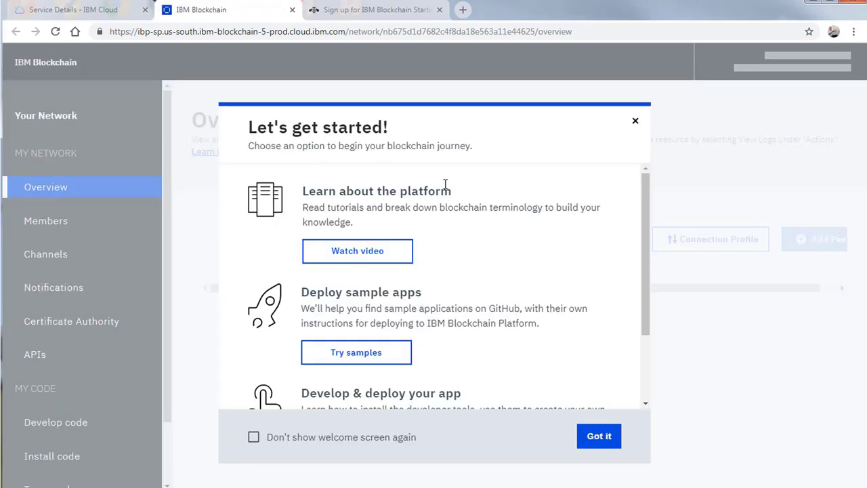
left_click(627, 121)
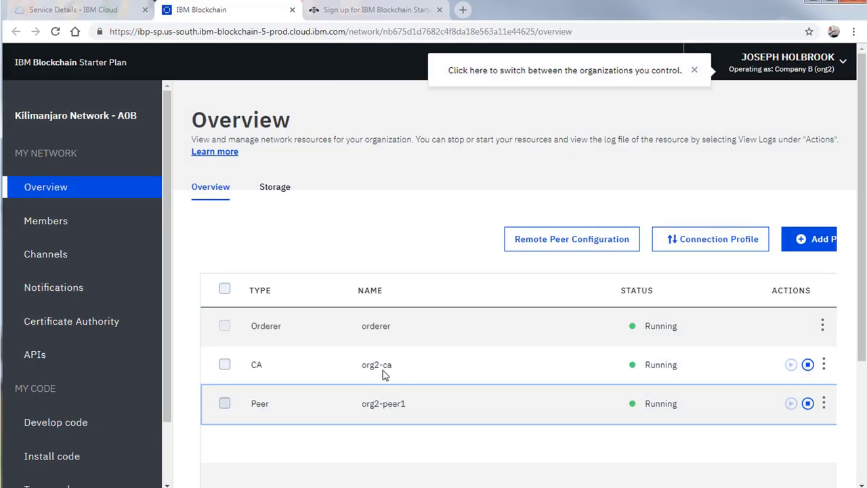
Step: Switch the operating organization back to Company A (org1) and dismiss the welcome dialog
left_click(847, 79)
left_click(779, 153)
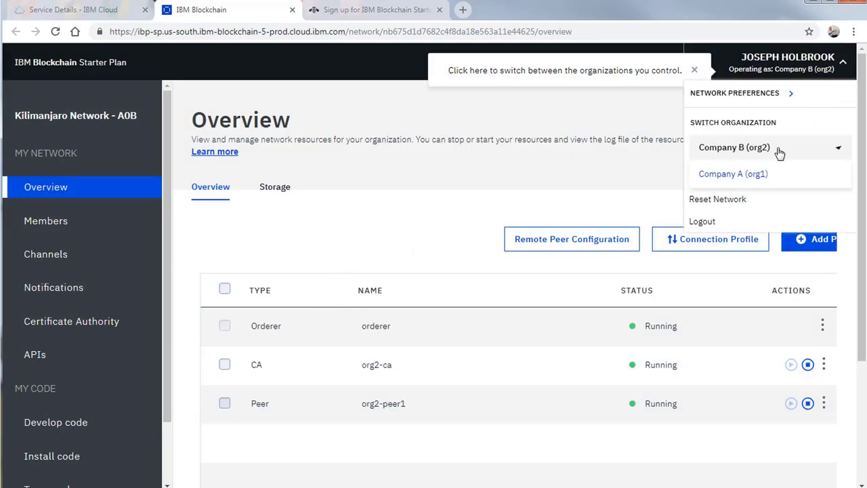
left_click(764, 173)
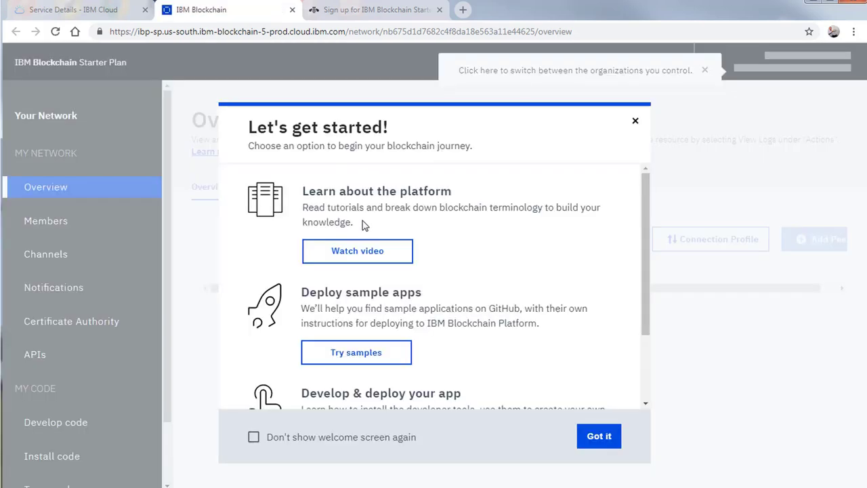
left_click(635, 121)
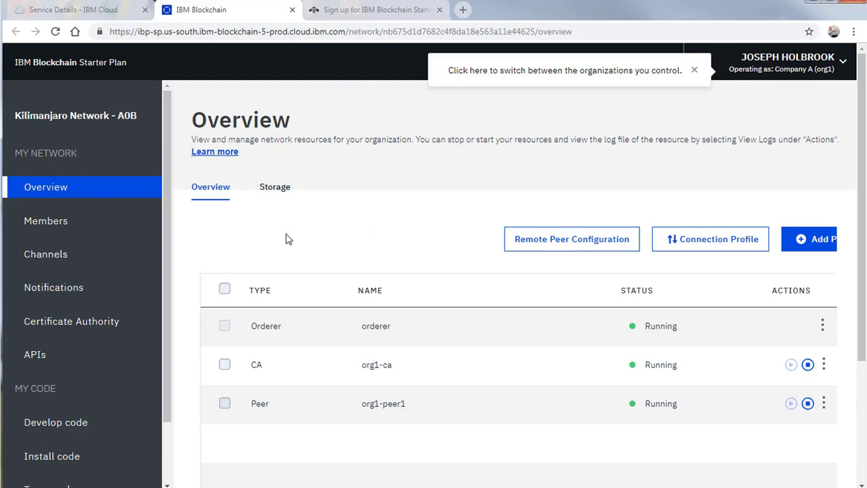
Step: Add 1 peer to Company A's network resources and look over the resource list
left_click(825, 242)
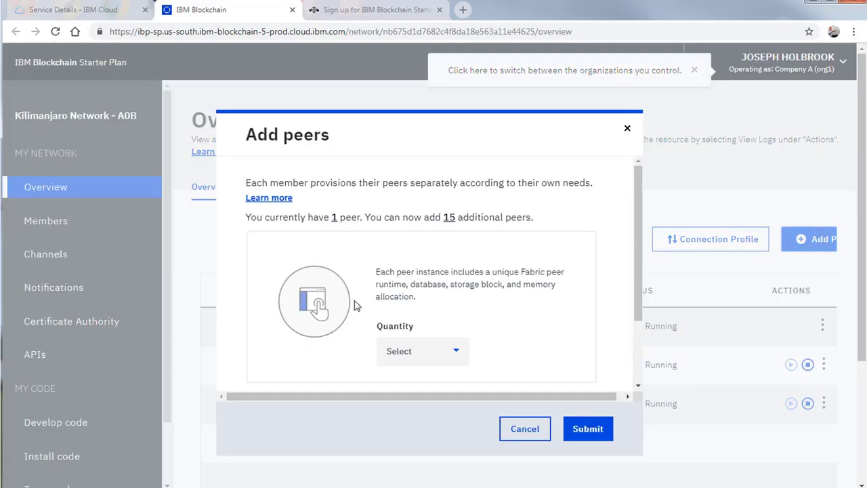
scroll(426, 237, "down", 2)
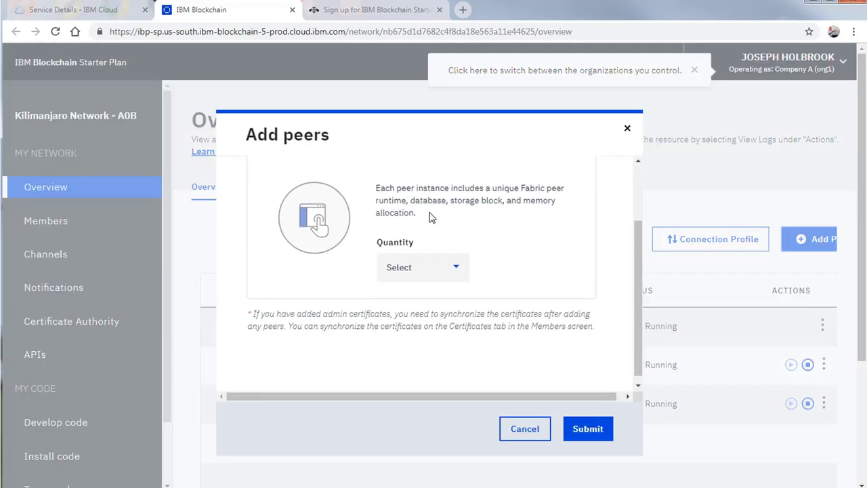
scroll(430, 215, "up", 2)
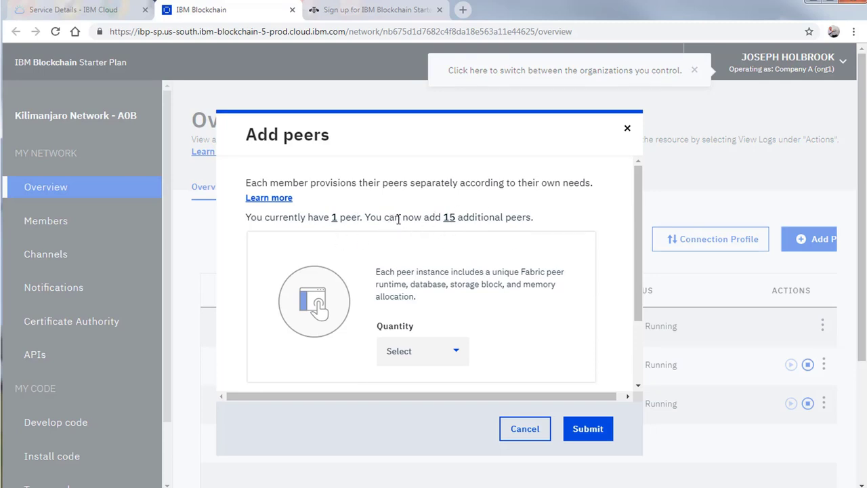
scroll(399, 218, "down", 2)
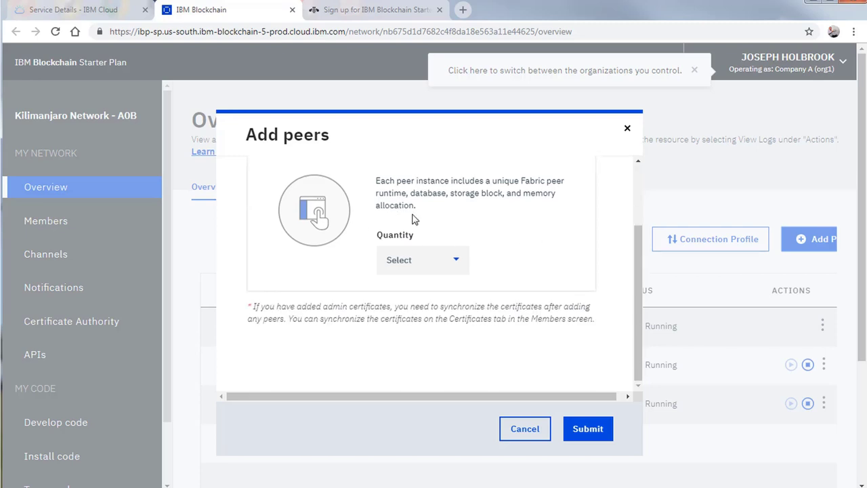
left_click(453, 262)
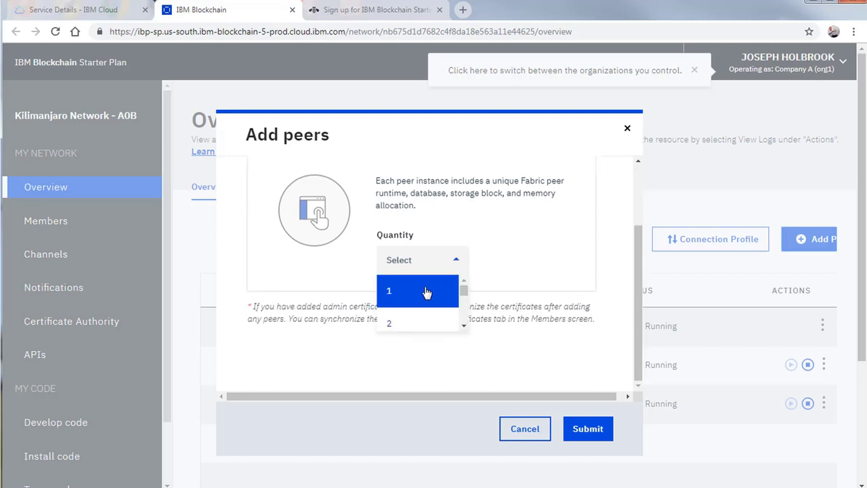
left_click(425, 291)
left_click(587, 429)
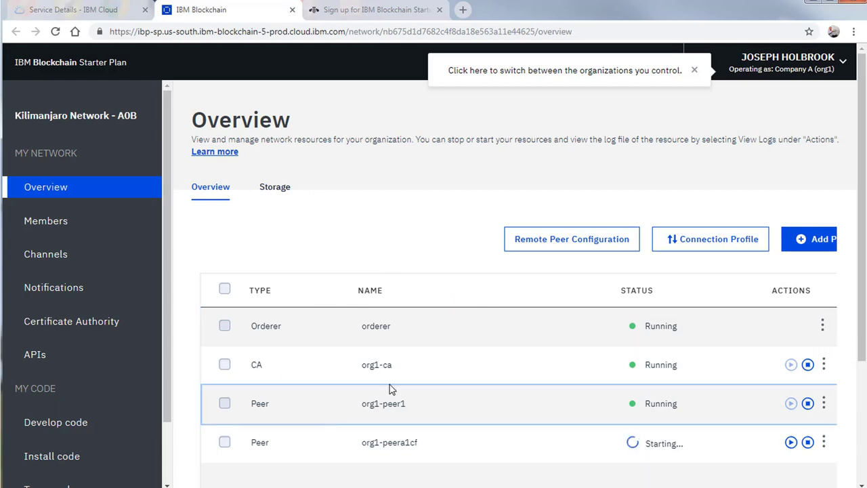
scroll(390, 389, "down", 2)
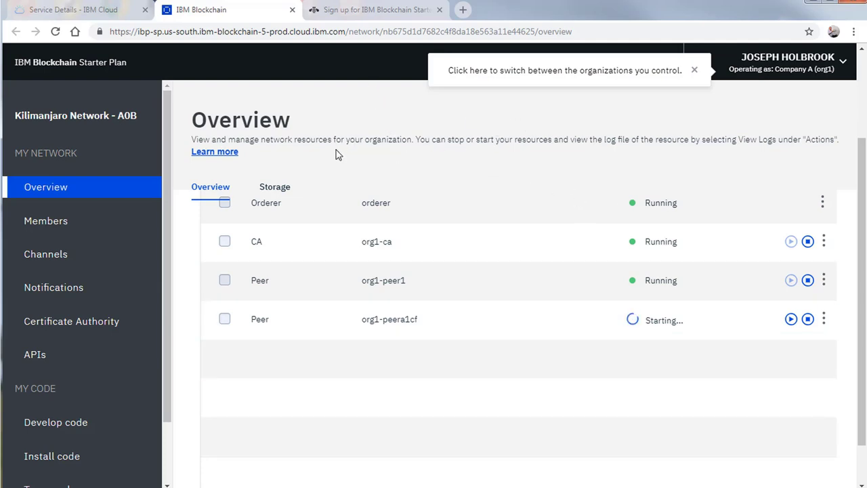
Step: View the network's members, look over the invite and create options for adding a member, and cancel without adding one
left_click(35, 354)
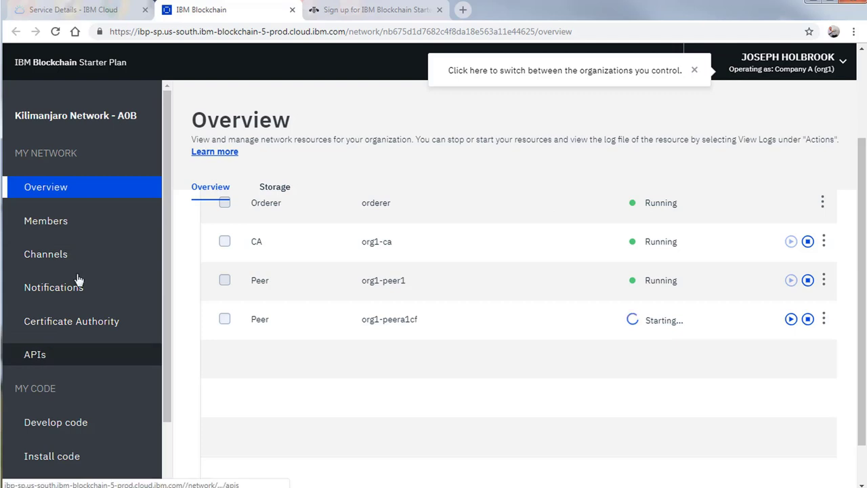
left_click(52, 225)
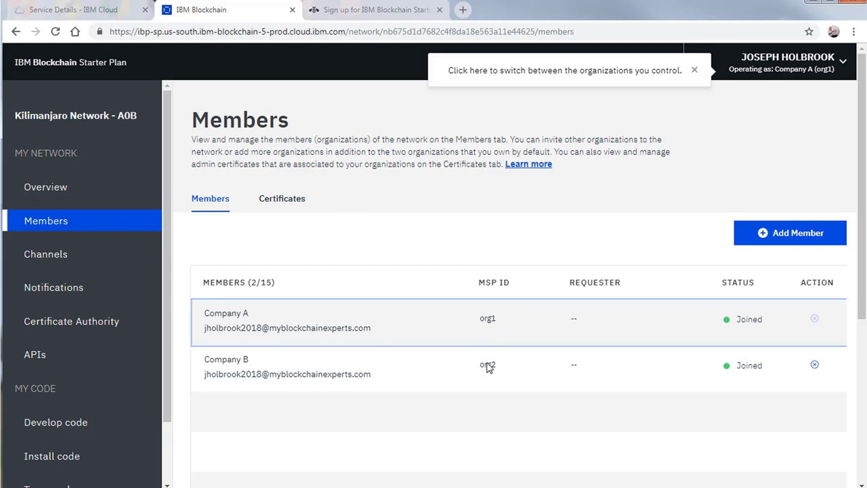
left_click(812, 239)
scroll(344, 266, "down", 2)
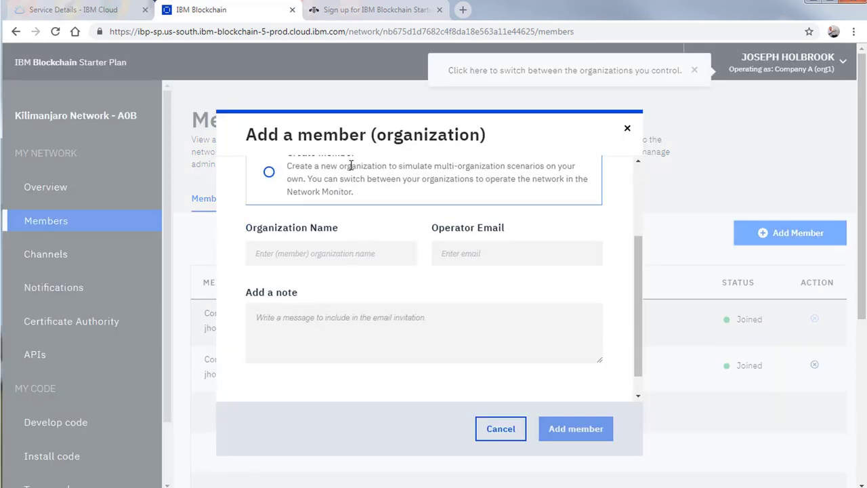
scroll(341, 229, "up", 3)
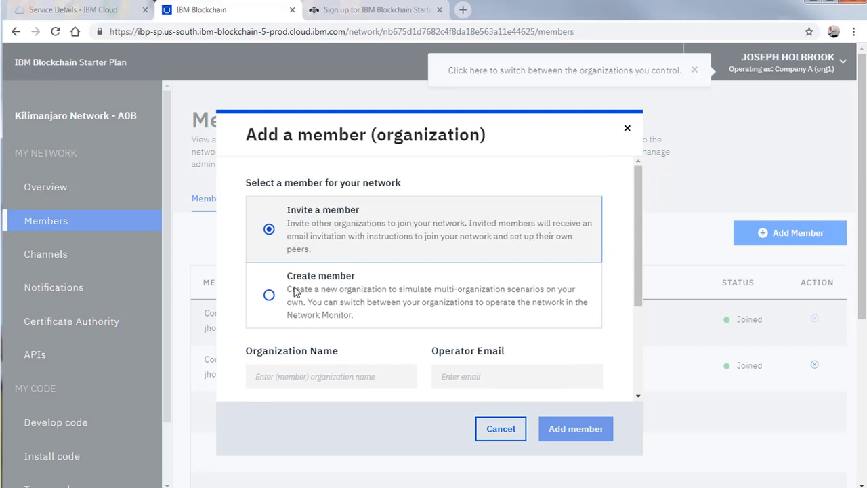
left_click(518, 428)
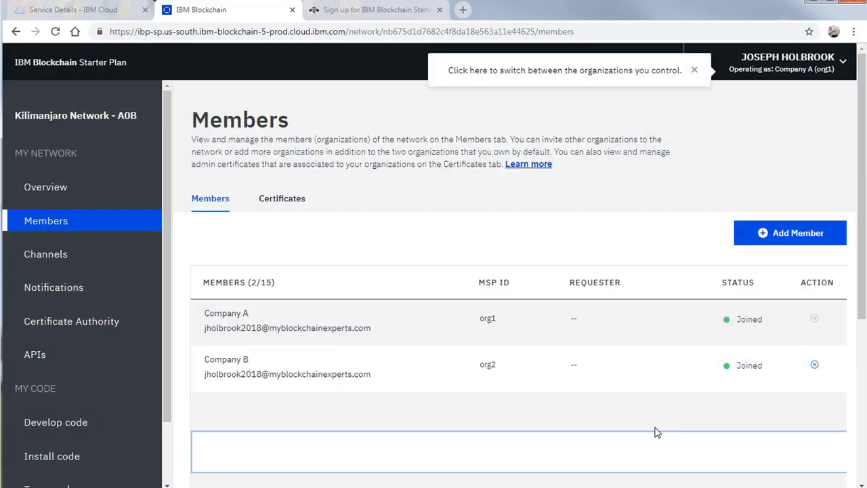
Step: View the network's channels, check which peers can join defaultchannel, and cancel without joining any
left_click(59, 260)
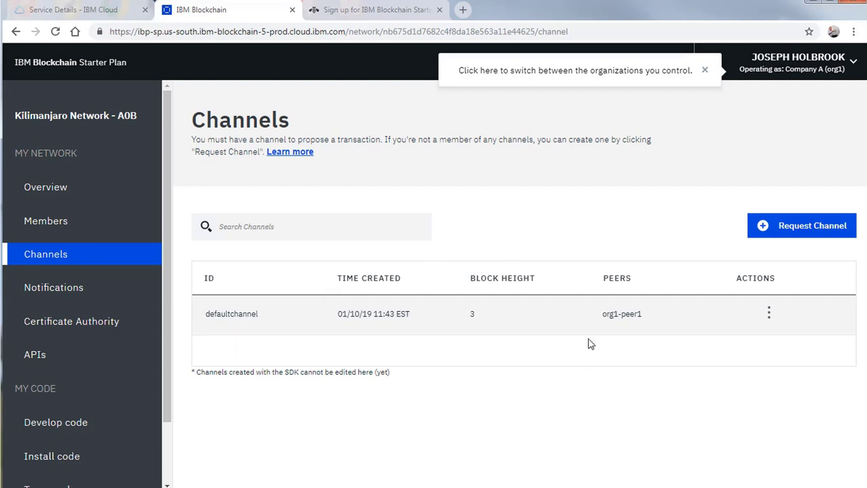
left_click(770, 312)
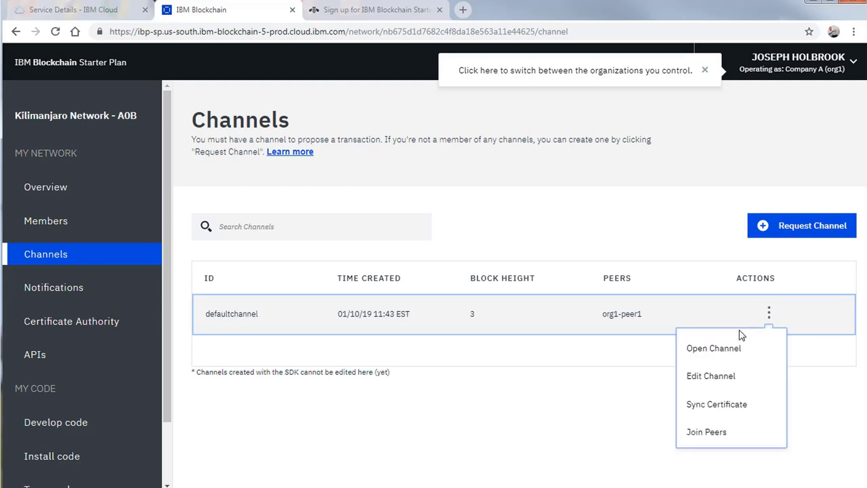
left_click(707, 433)
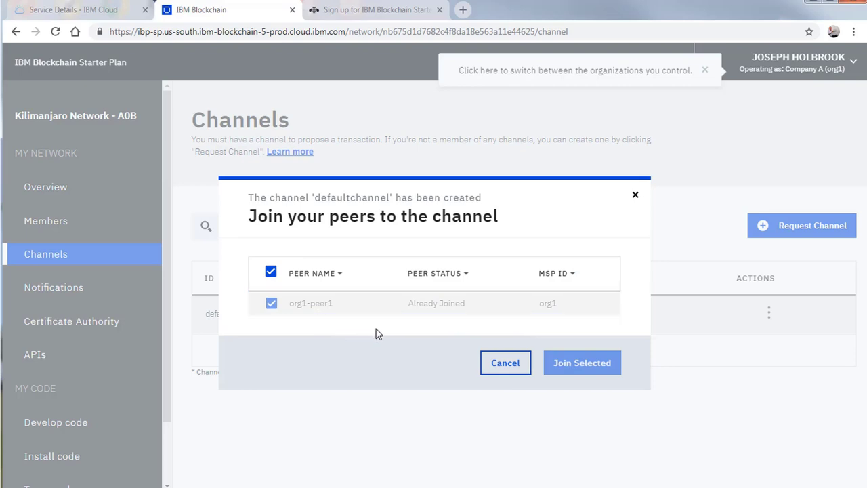
left_click(499, 370)
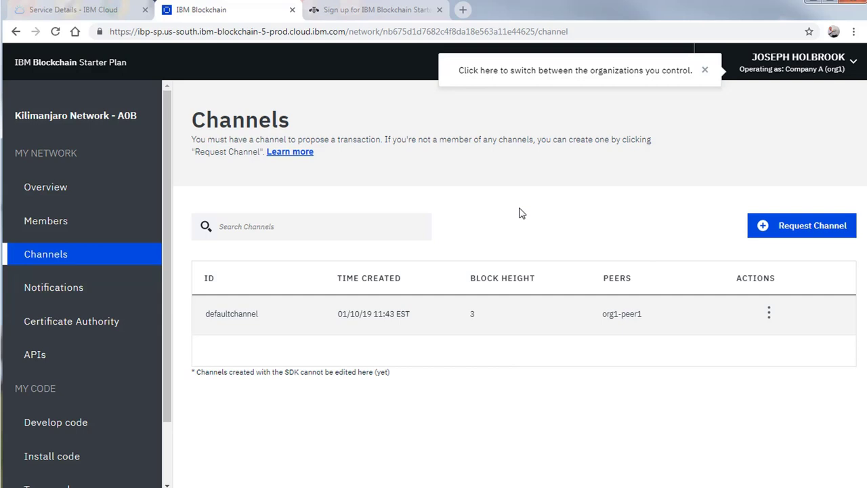
Step: View the network's notifications and the identities registered with its certificate authority
left_click(72, 289)
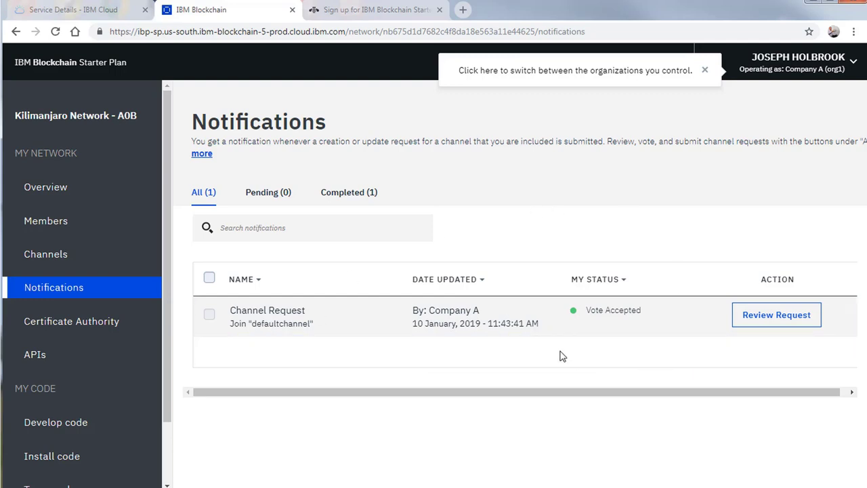
left_click(42, 332)
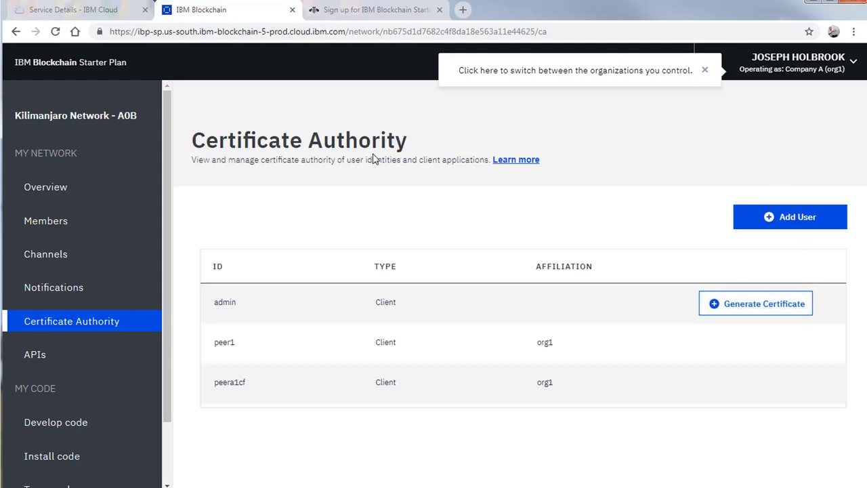
Step: View the network's API resources, reveal the secret in the network credentials, and highlight the credentials block
left_click(49, 351)
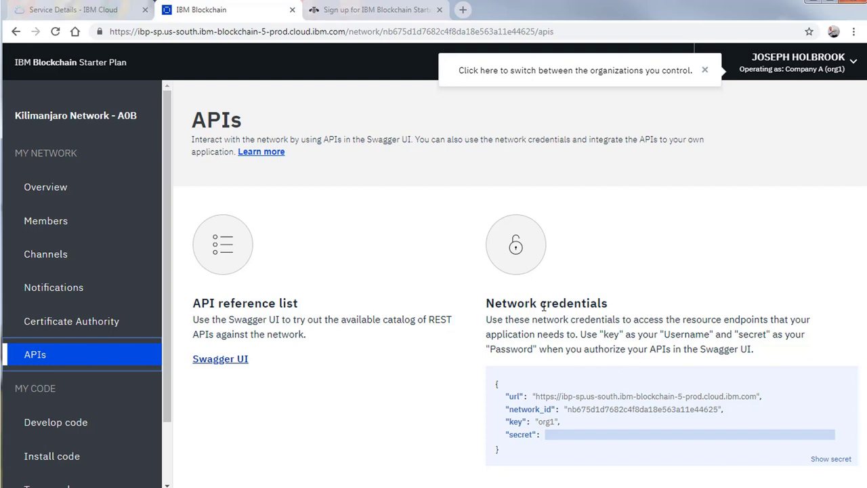
left_click(841, 460)
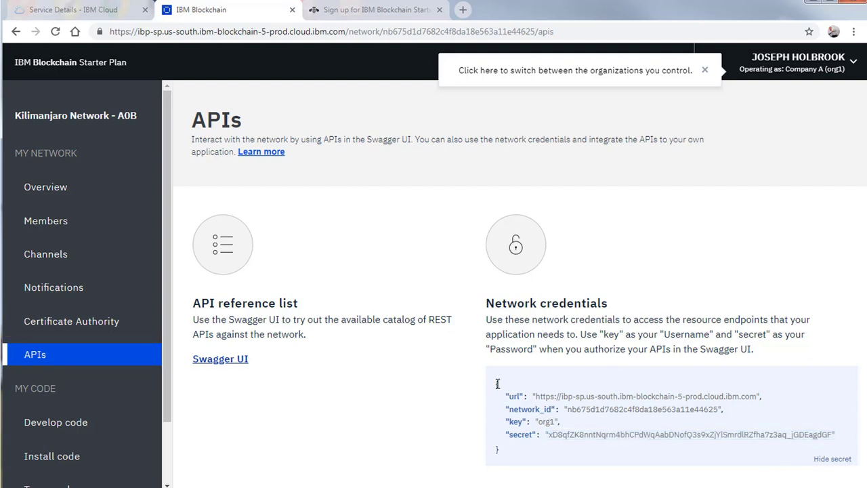
left_click_drag(496, 381, 548, 463)
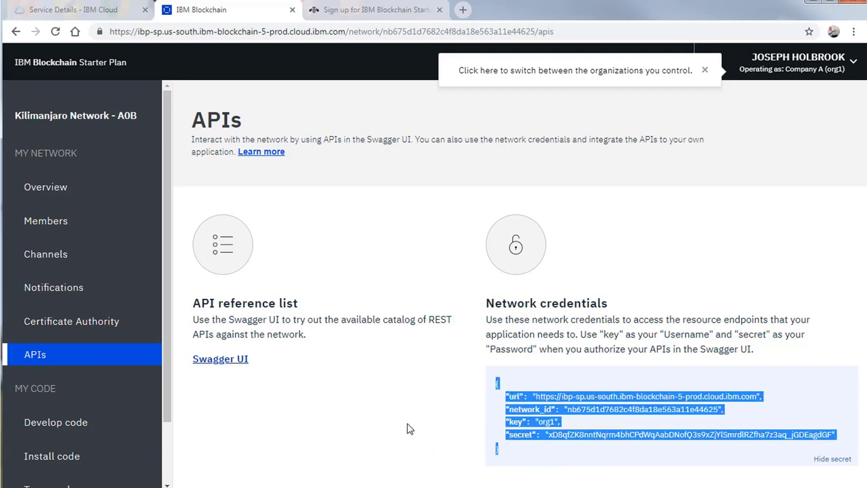
left_click(725, 478)
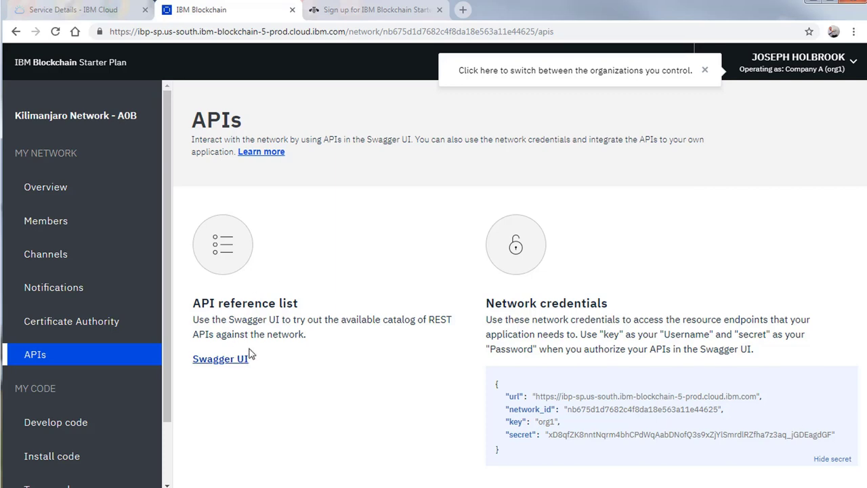
Step: View the code development options, choose org1-peer1 as the peer for code installation, and start a chaincode installation on it
left_click(84, 421)
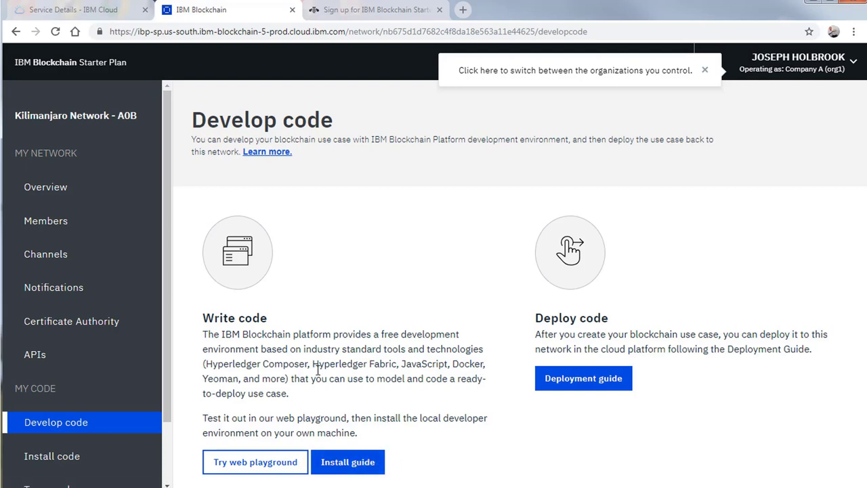
left_click(61, 460)
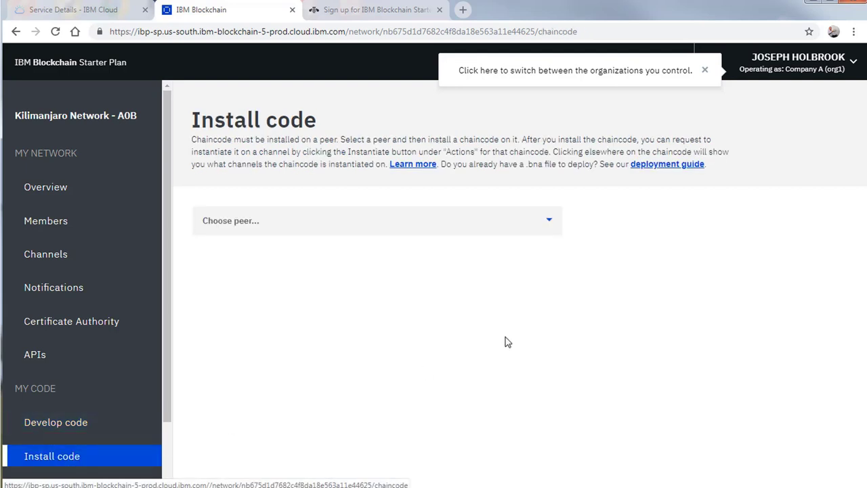
left_click(378, 228)
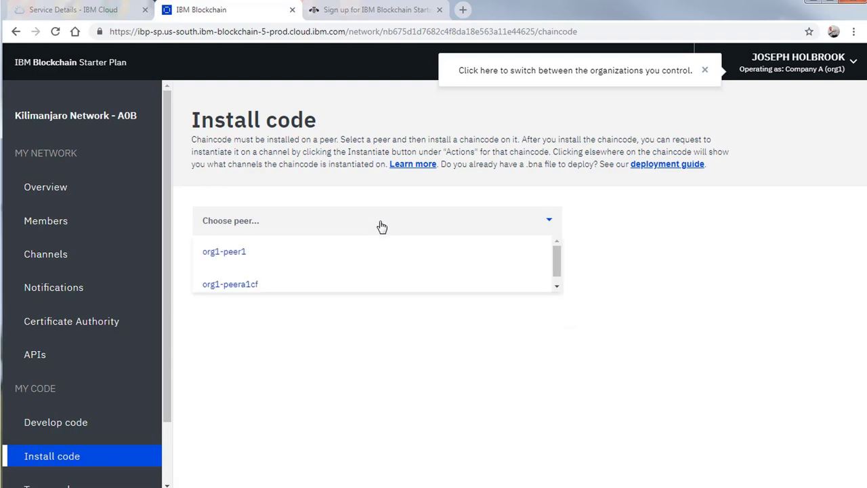
left_click(300, 253)
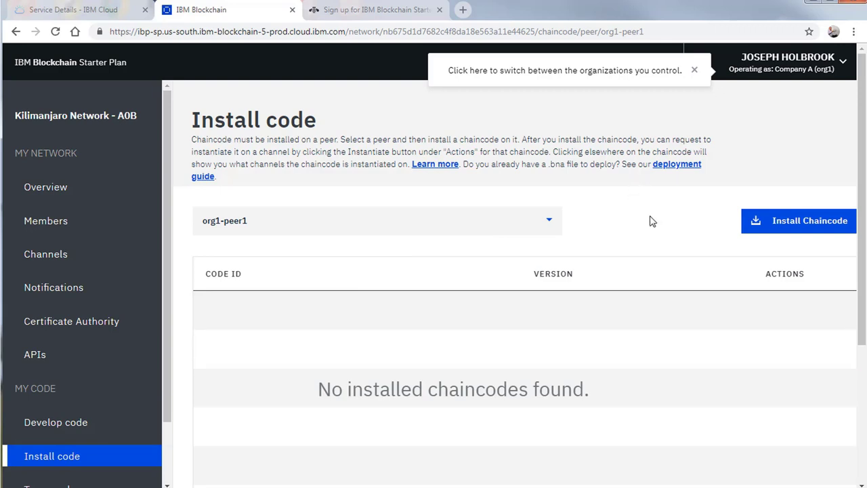
left_click(820, 222)
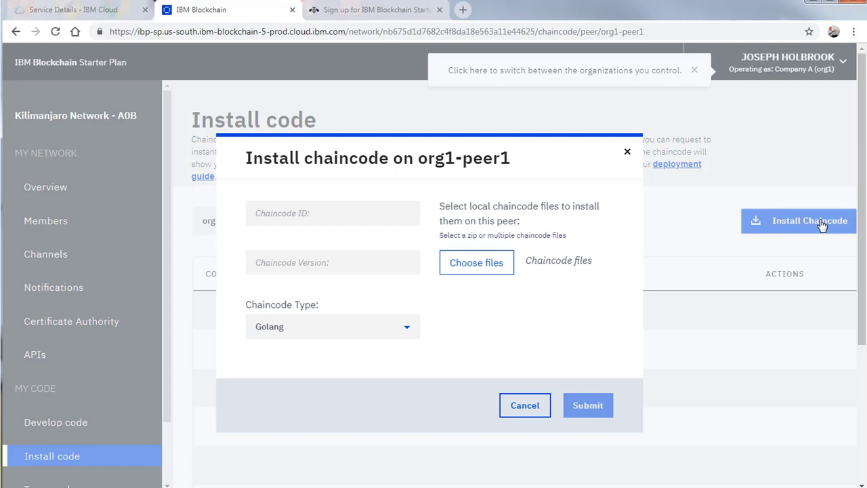
Step: Set the chaincode ID to testcode1 and the version to 1, and keep Golang as the chaincode type
left_click(330, 212)
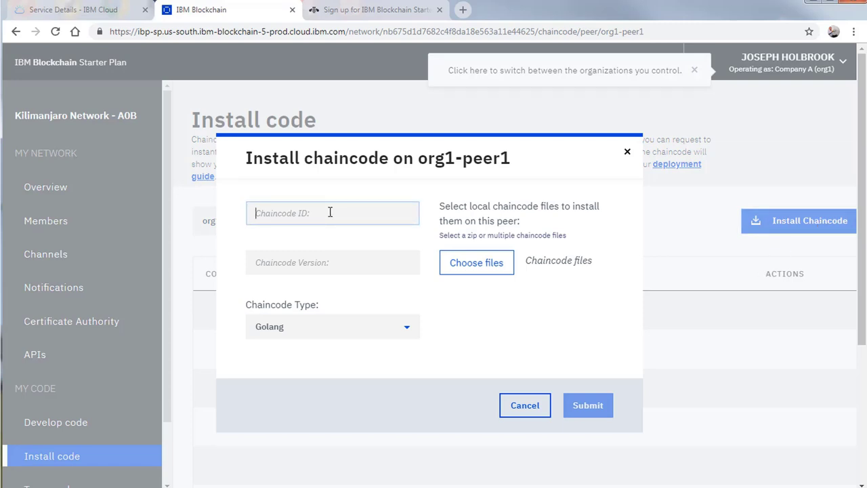
type("testcode1")
key("Tab")
type("1")
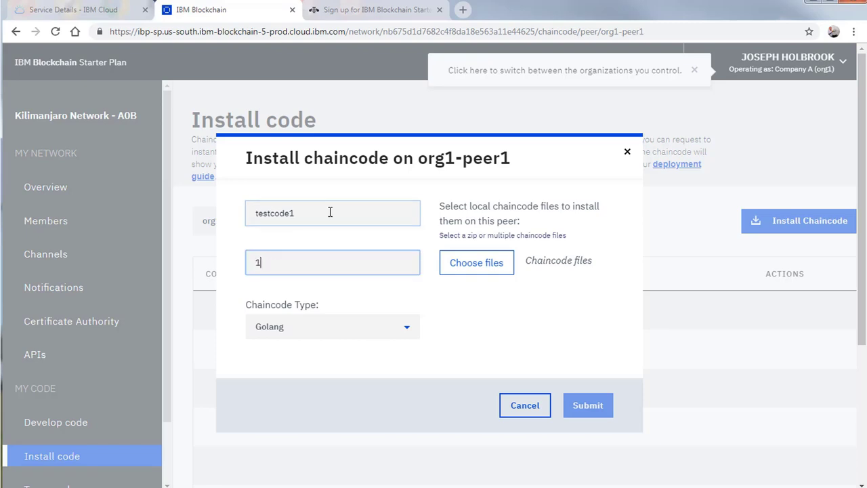
left_click(333, 339)
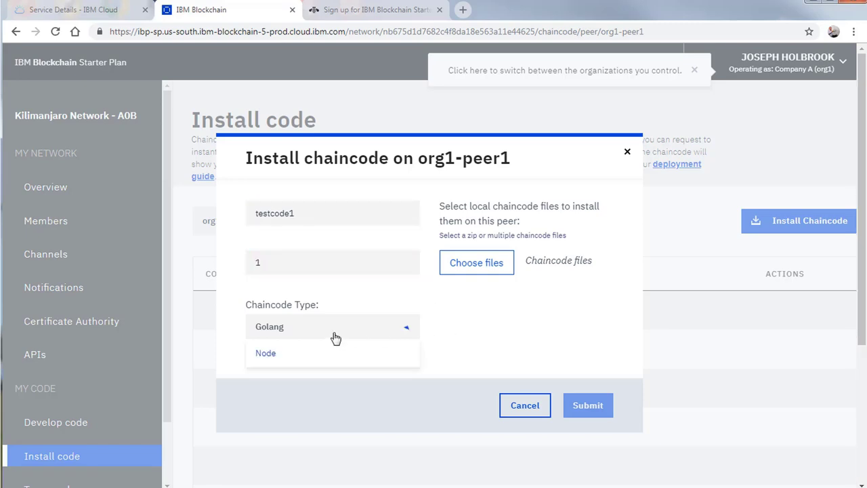
left_click(321, 297)
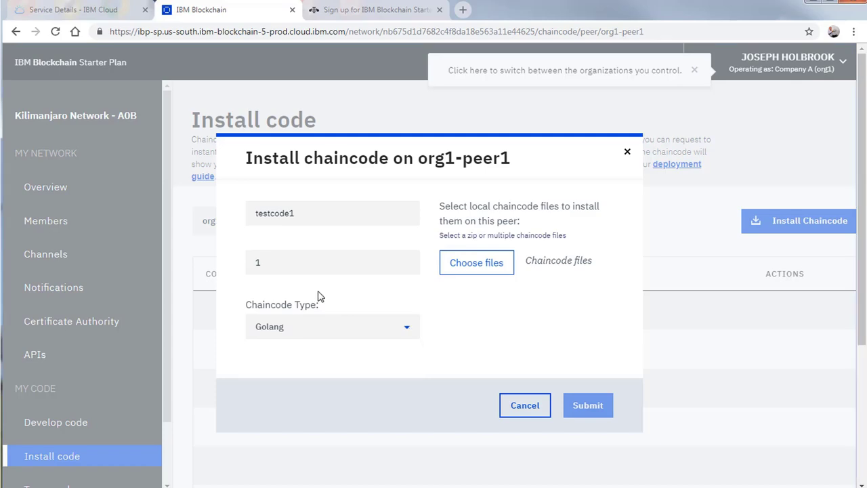
Step: Select code.zip as the chaincode file and submit the chaincode installation on org1-peer1
left_click(494, 261)
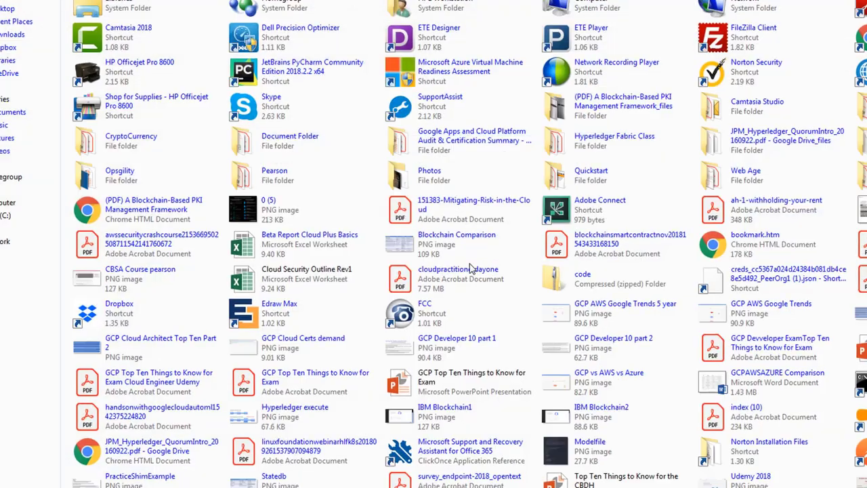
left_click(591, 290)
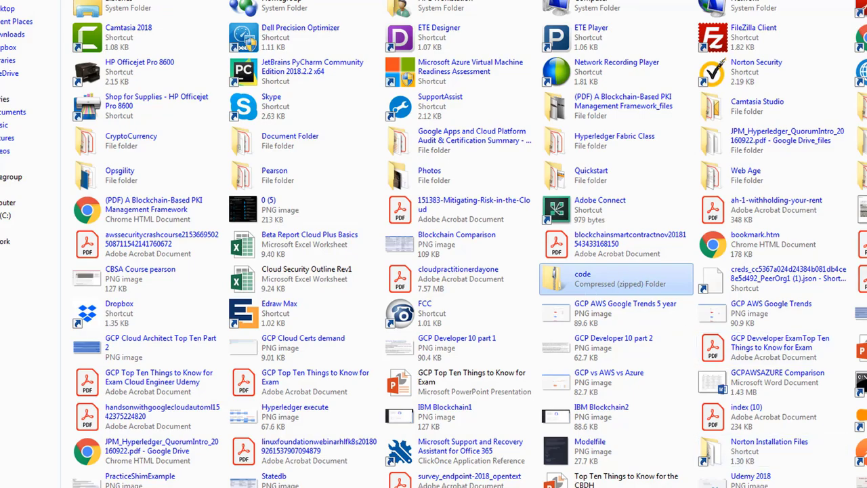
key("Return")
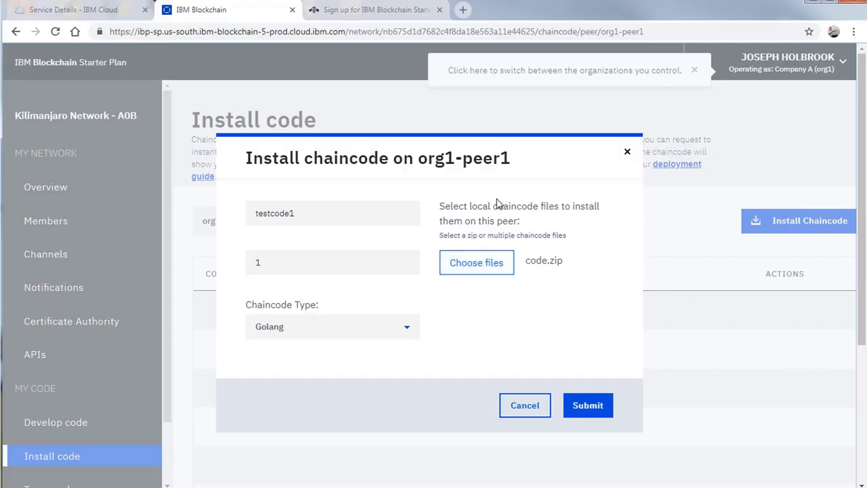
left_click(596, 406)
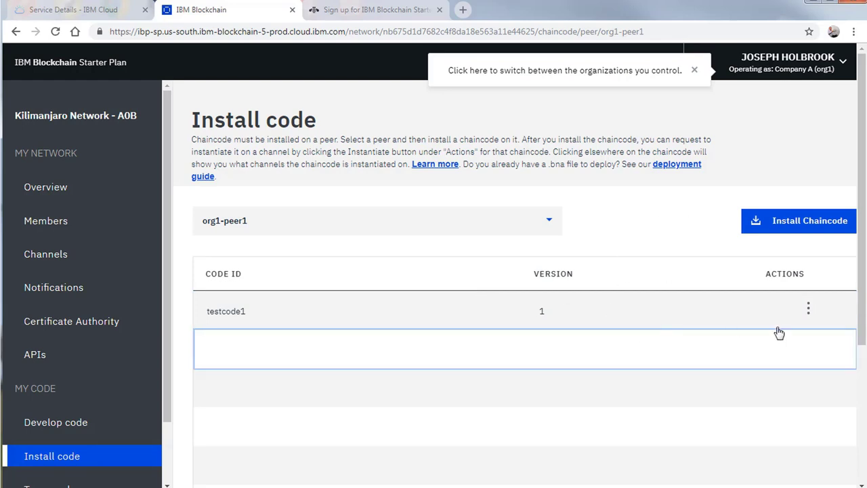
Step: Start instantiating testcode1 on defaultchannel as Golang, leave the arguments empty, and proceed to the endorsement policy
left_click(807, 310)
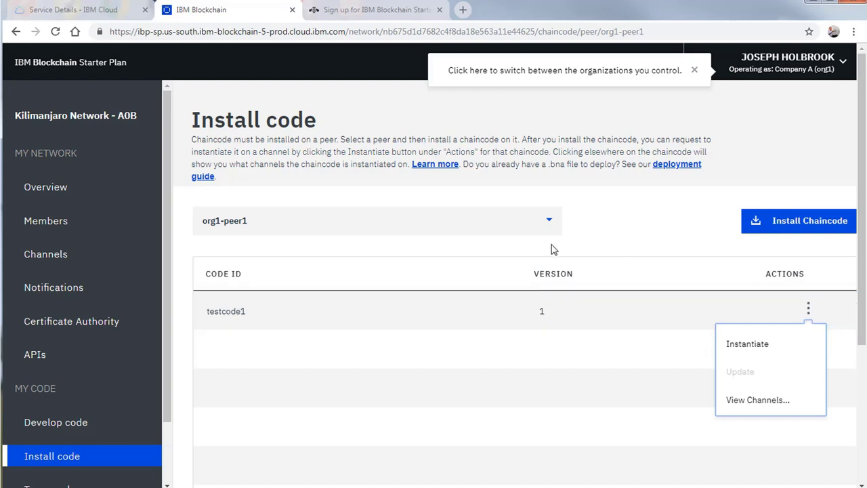
left_click(776, 342)
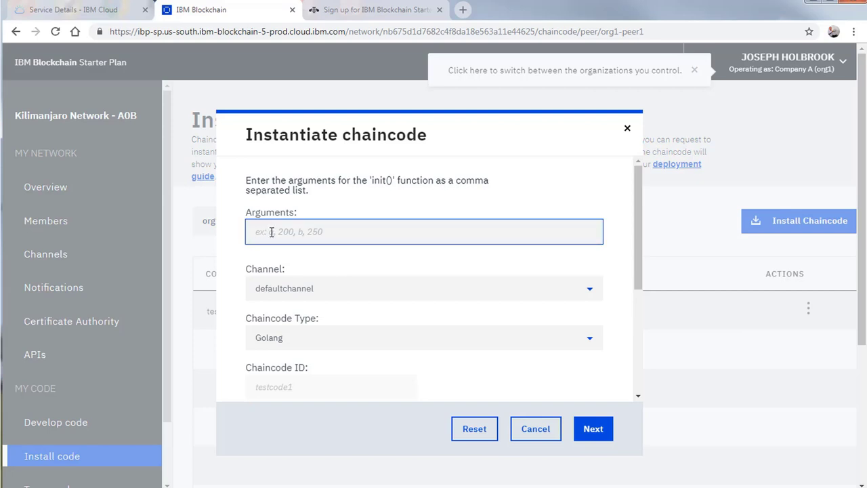
left_click(271, 232)
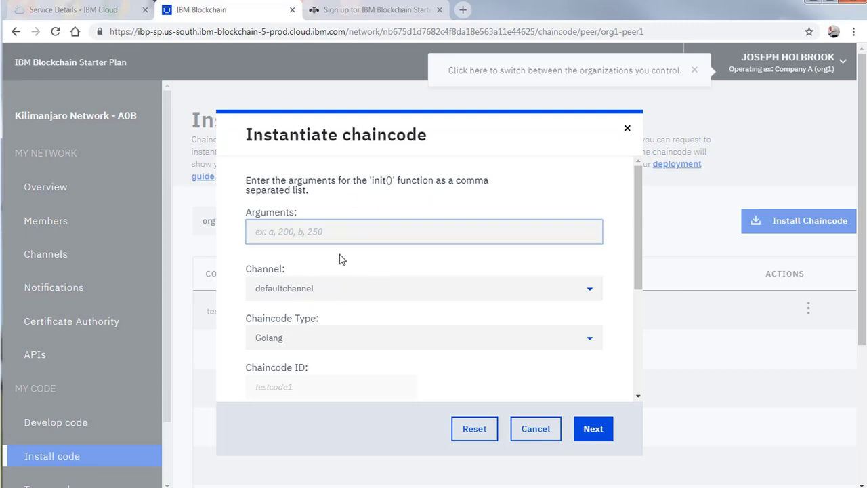
left_click(308, 383)
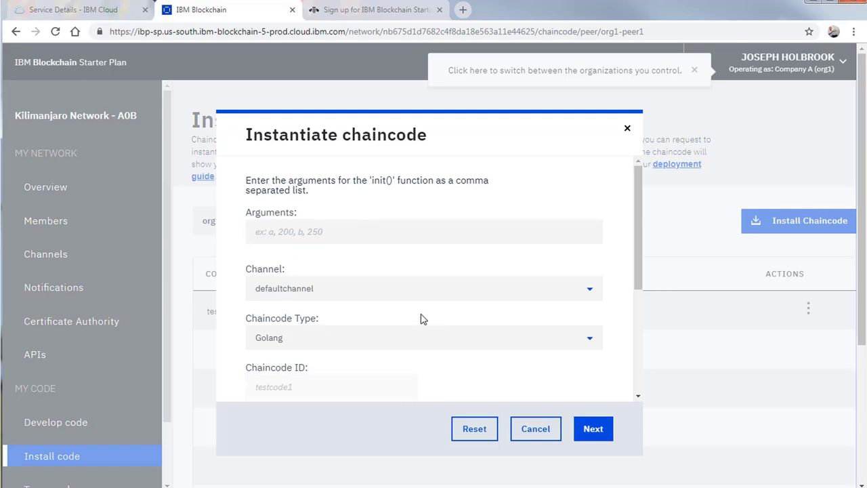
scroll(398, 331, "down", 2)
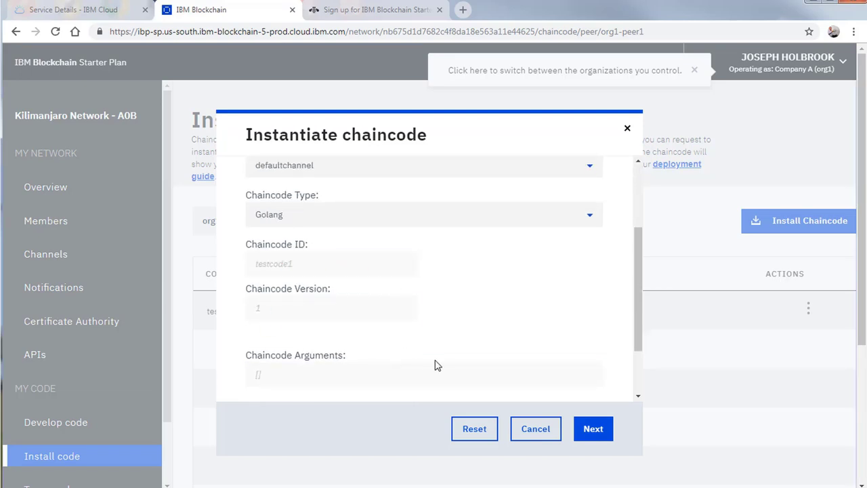
scroll(261, 366, "up", 1)
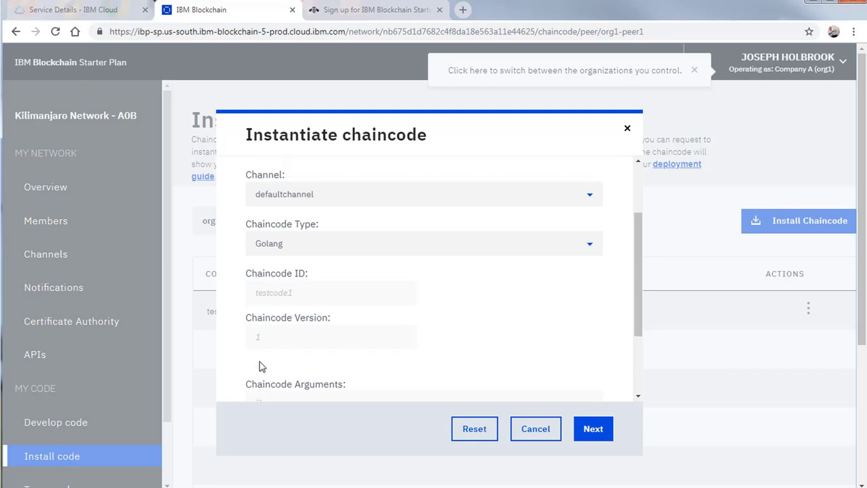
scroll(261, 365, "up", 3)
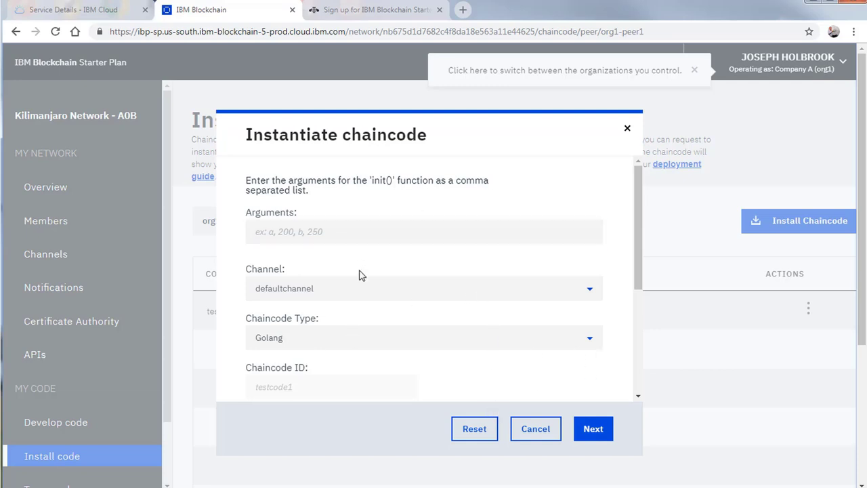
left_click(600, 436)
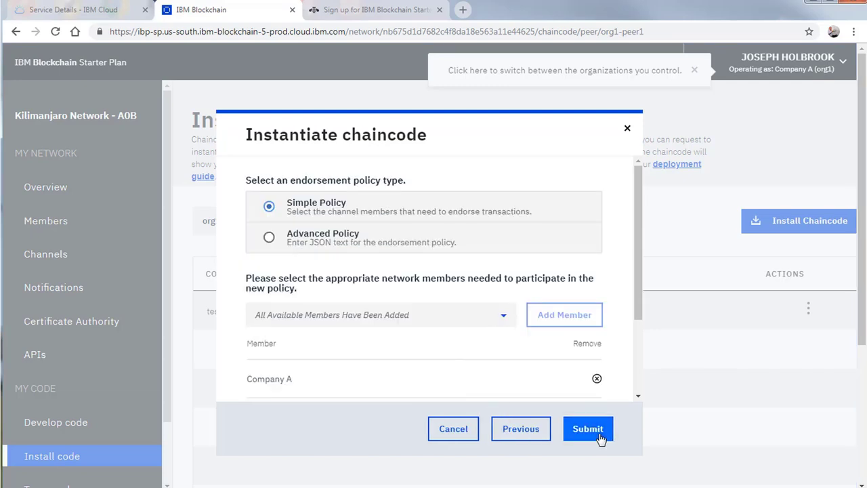
Step: Use the Simple Policy with Company A and Company B, and require 2 members to endorse transactions
left_click(331, 203)
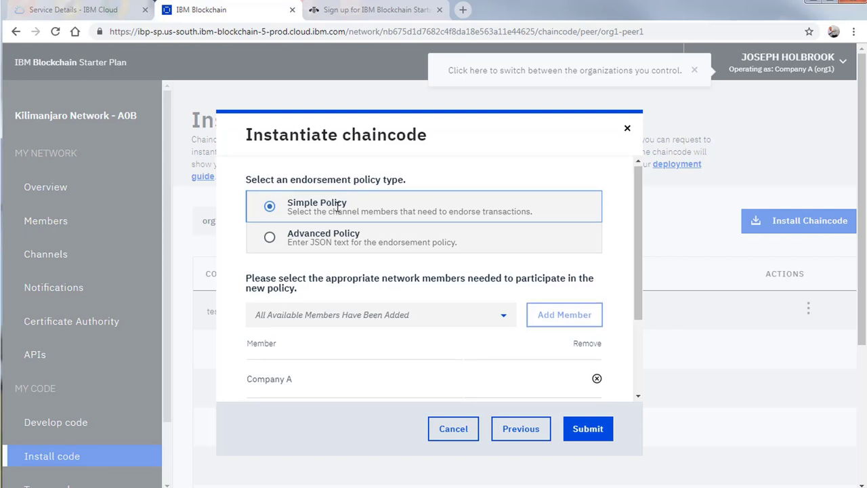
scroll(331, 216, "down", 3)
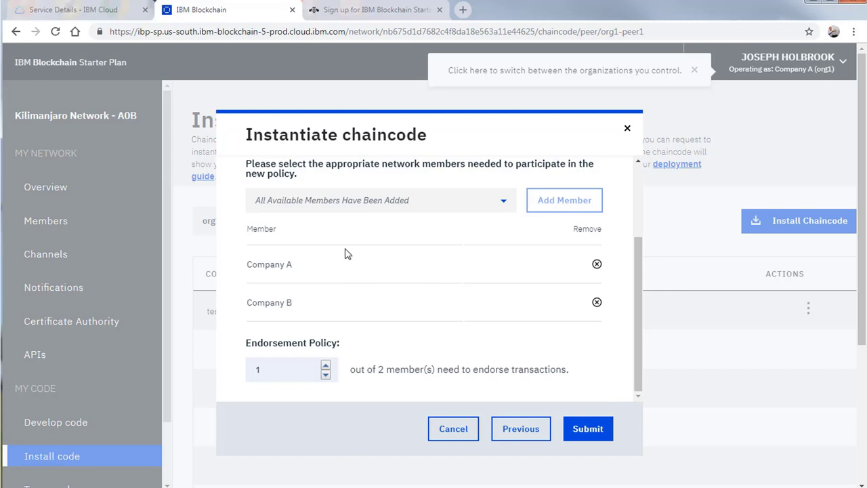
scroll(413, 248, "up", 2)
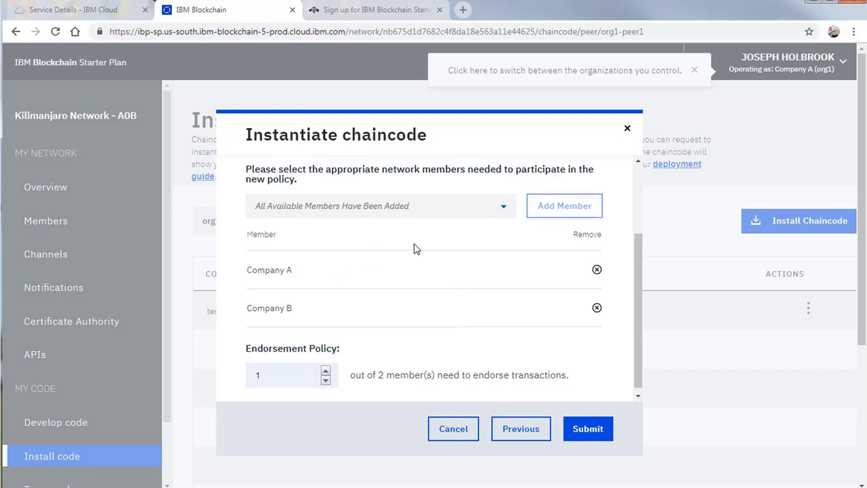
scroll(322, 235, "up", 1)
scroll(328, 252, "down", 3)
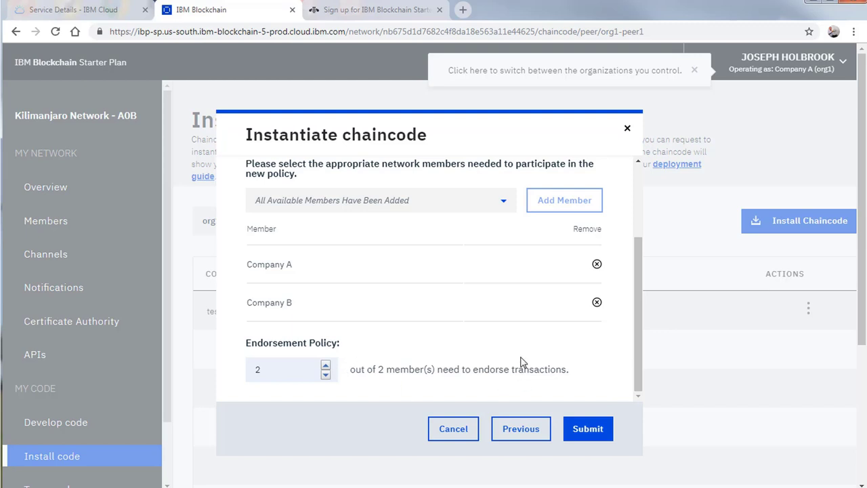
Step: Review the endorsement policy's type, members and endorsement requirement, and submit the testcode1 instantiation
scroll(446, 345, "up", 3)
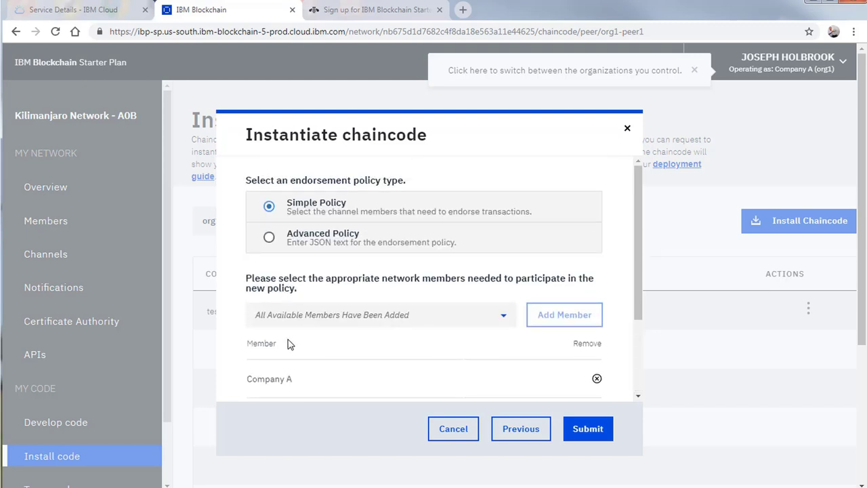
scroll(286, 342, "down", 3)
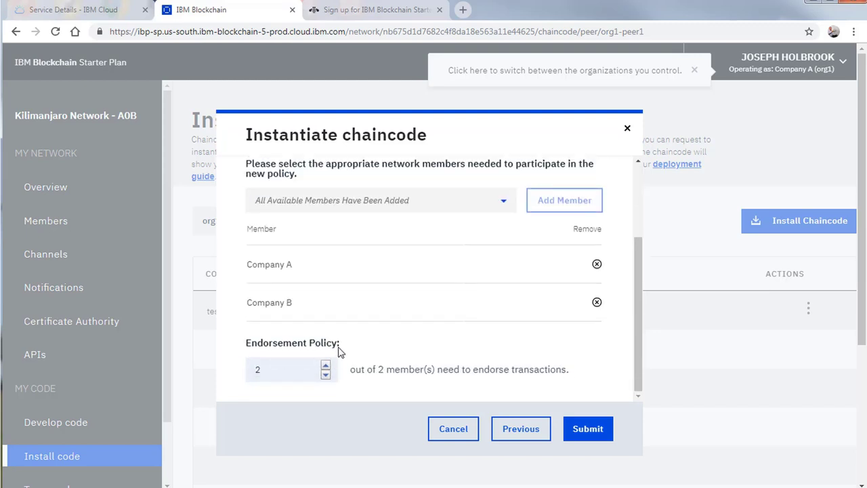
left_click_drag(357, 366, 573, 379)
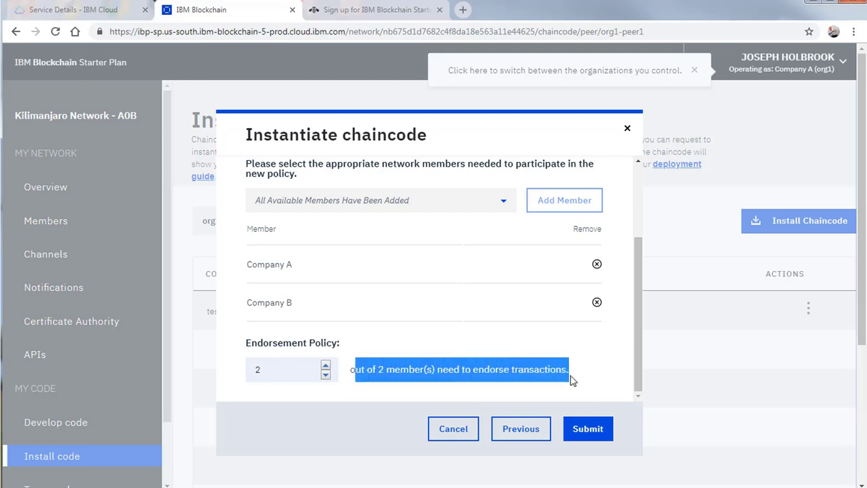
left_click(417, 346)
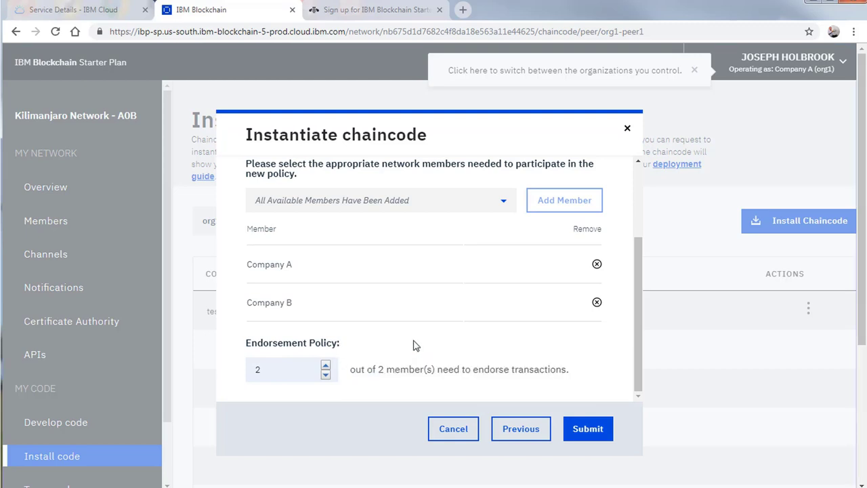
double_click(425, 371)
left_click(428, 346)
scroll(416, 357, "up", 2)
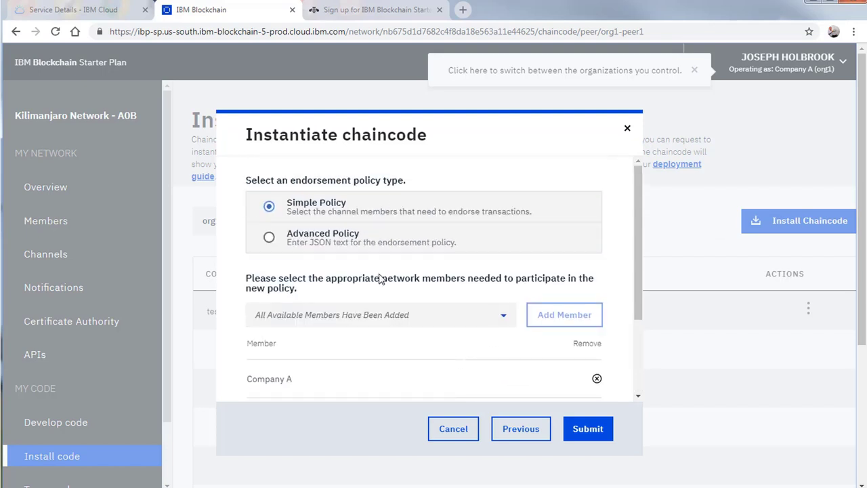
scroll(407, 284, "down", 2)
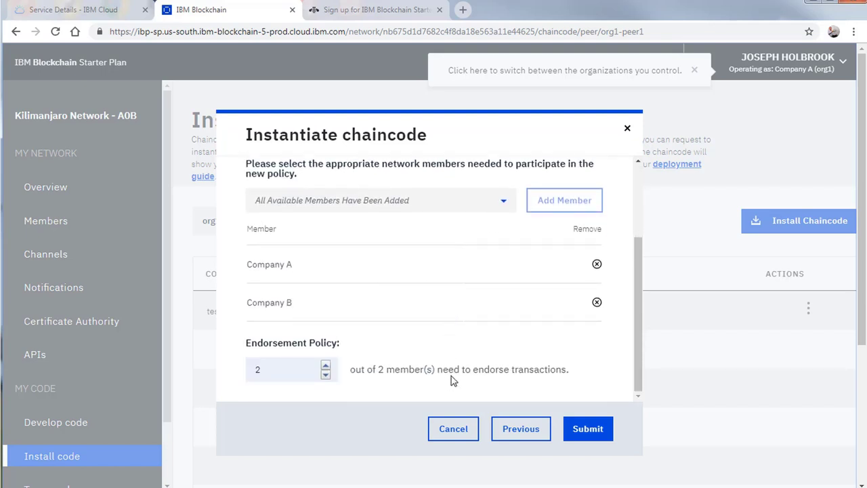
left_click(588, 430)
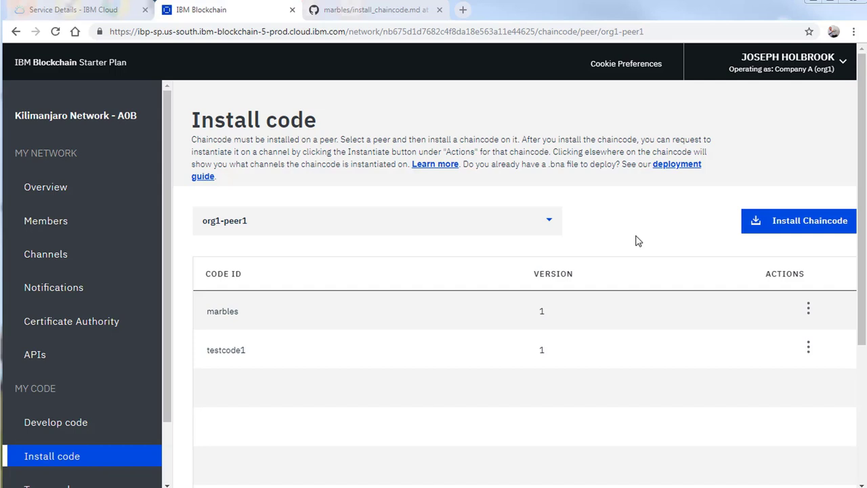
Step: View the actions available for the marbles chaincode, and check the join status of the peers for the best-marbles channel
left_click(808, 309)
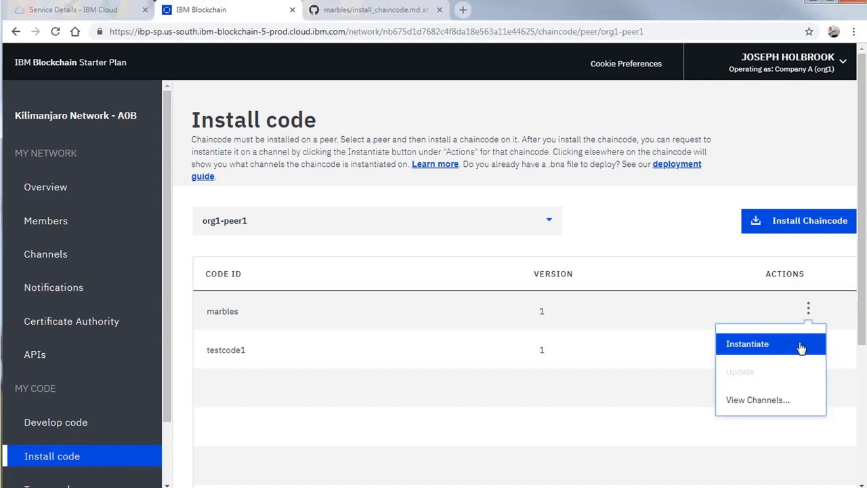
left_click(648, 265)
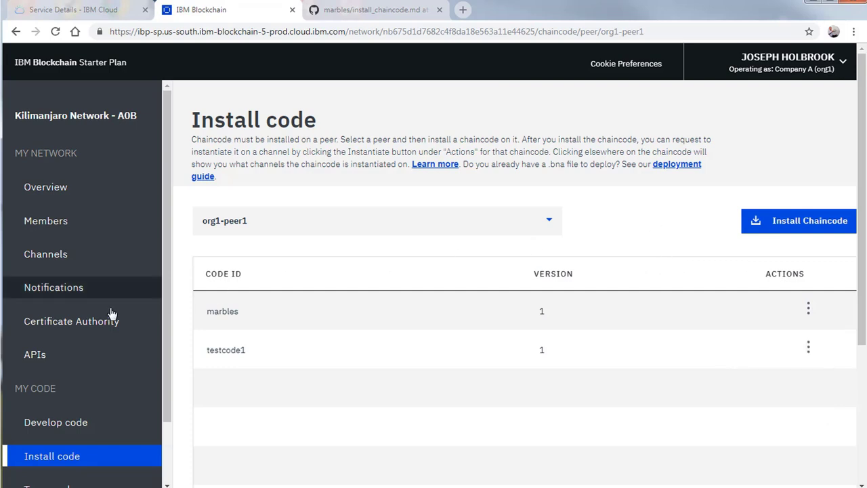
left_click(63, 256)
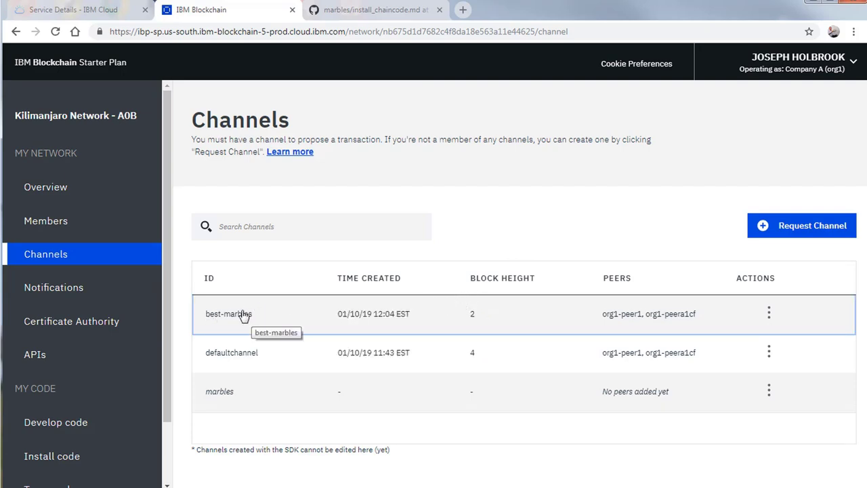
left_click(769, 315)
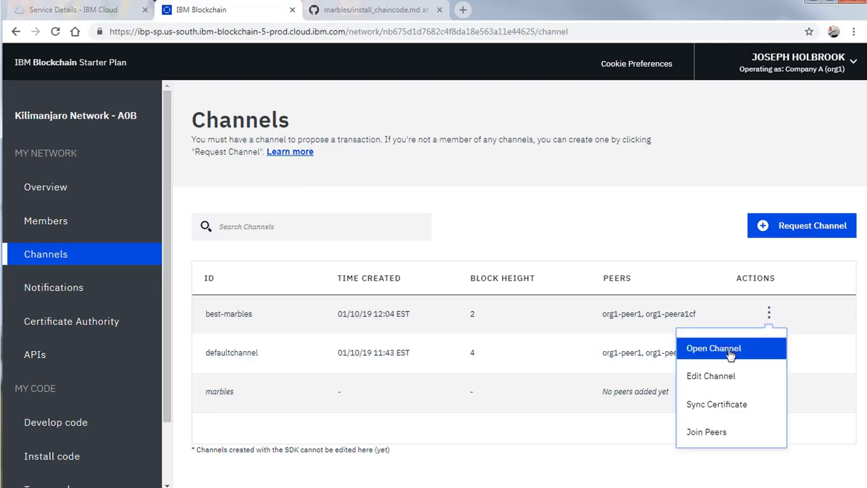
left_click(707, 436)
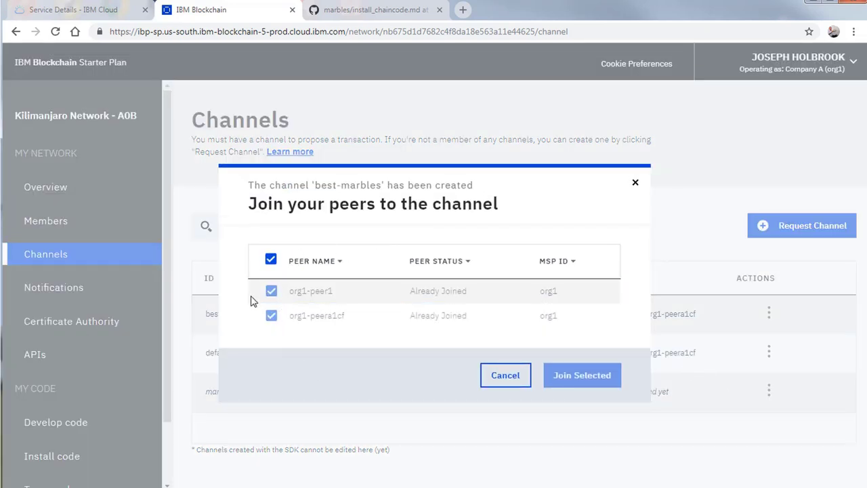
left_click(517, 374)
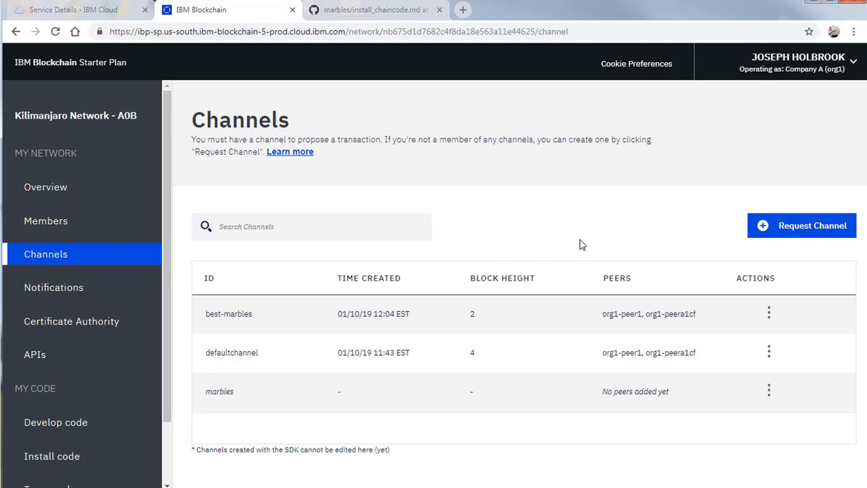
Step: View the network's member organizations and the available sample applications
left_click(64, 225)
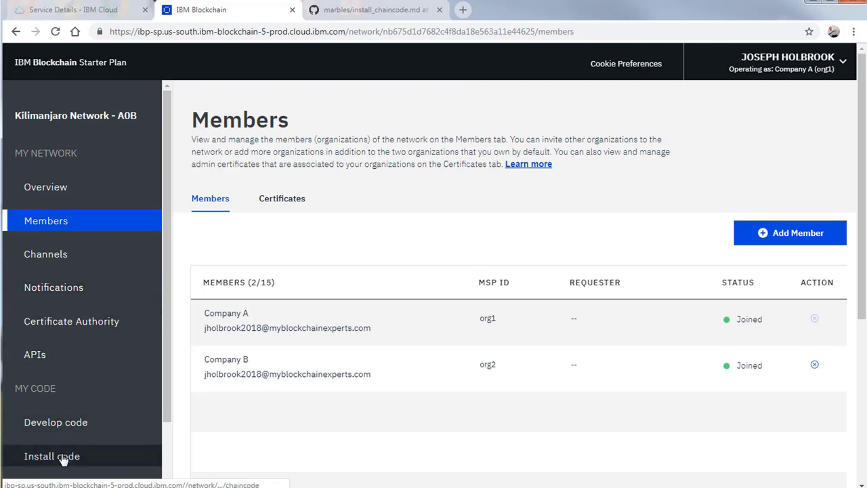
scroll(66, 450, "down", 1)
left_click(60, 423)
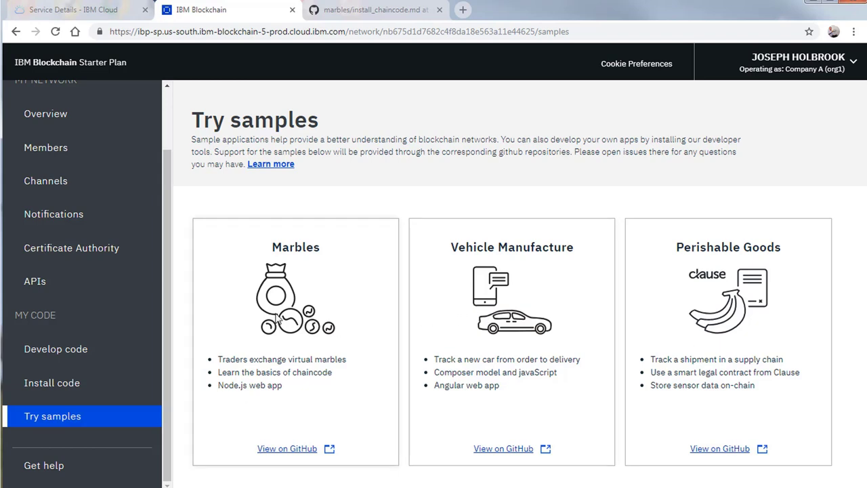
Step: Stop the peer org1-peera1cf from the network overview
scroll(85, 203, "up", 2)
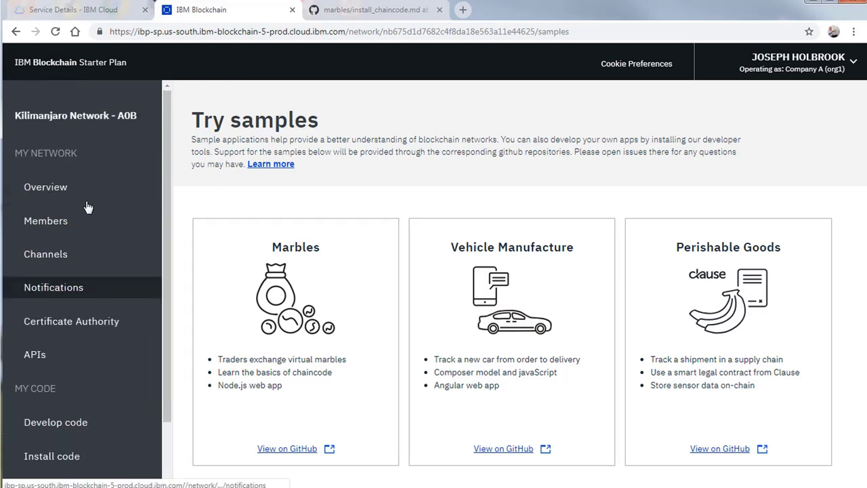
left_click(36, 194)
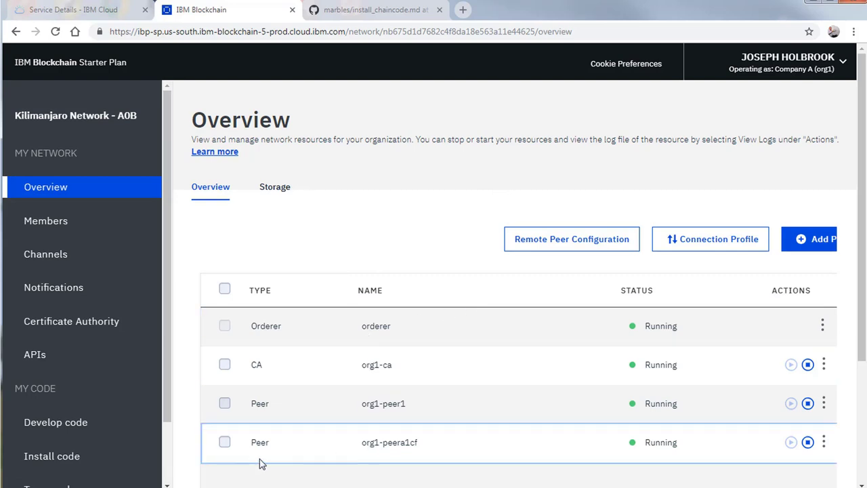
left_click(224, 441)
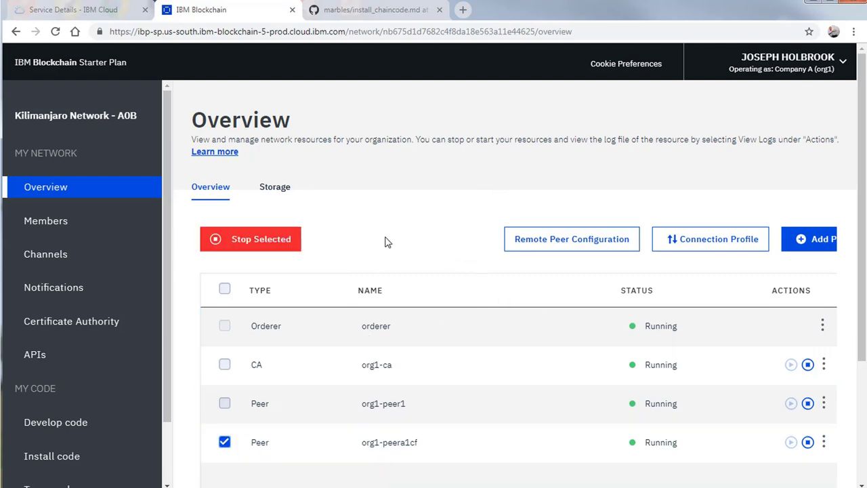
left_click(257, 242)
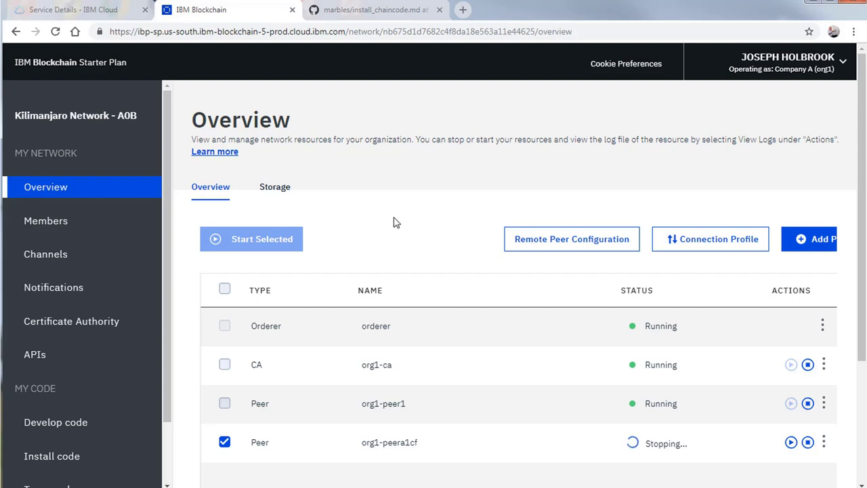
Step: Reset the blockchain network to its default configuration and dismiss the getting-started welcome screen
left_click(842, 66)
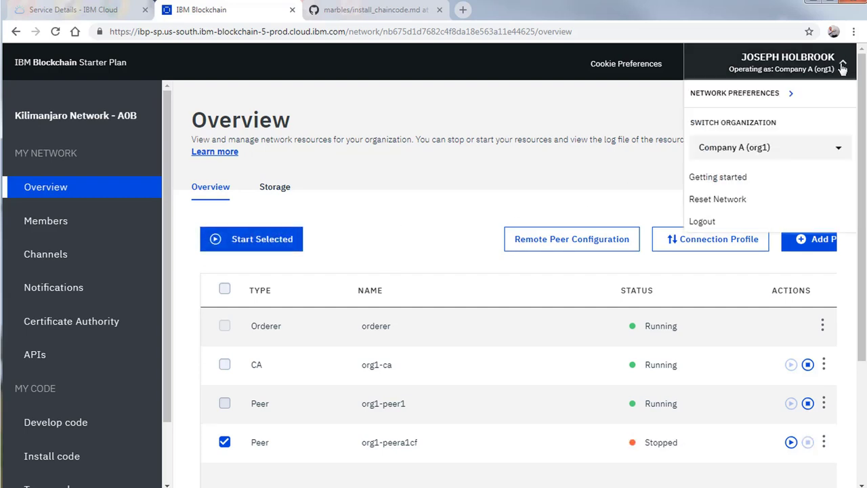
left_click(721, 201)
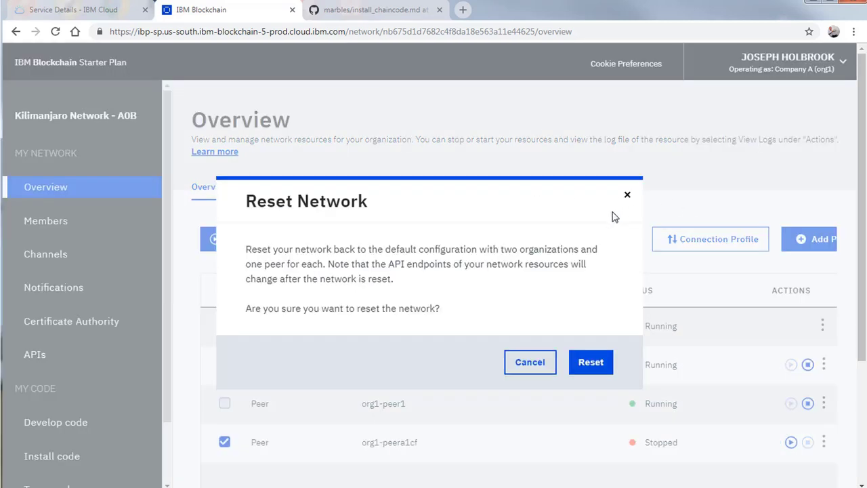
left_click(592, 371)
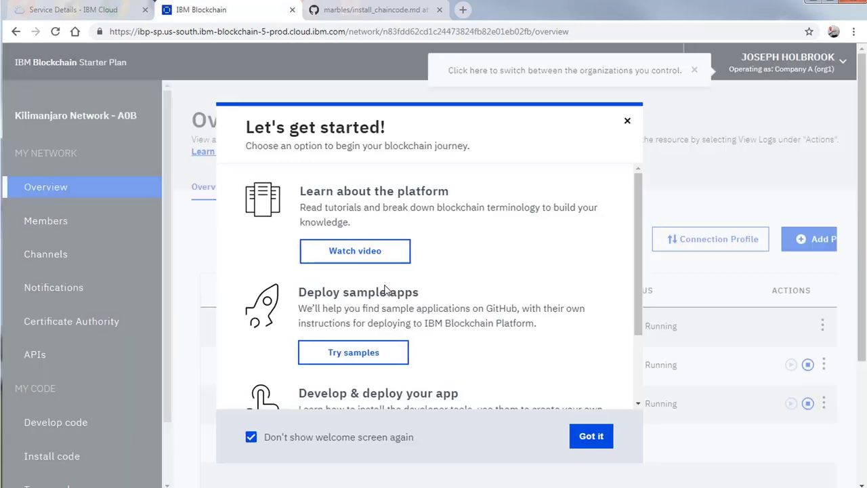
left_click(626, 120)
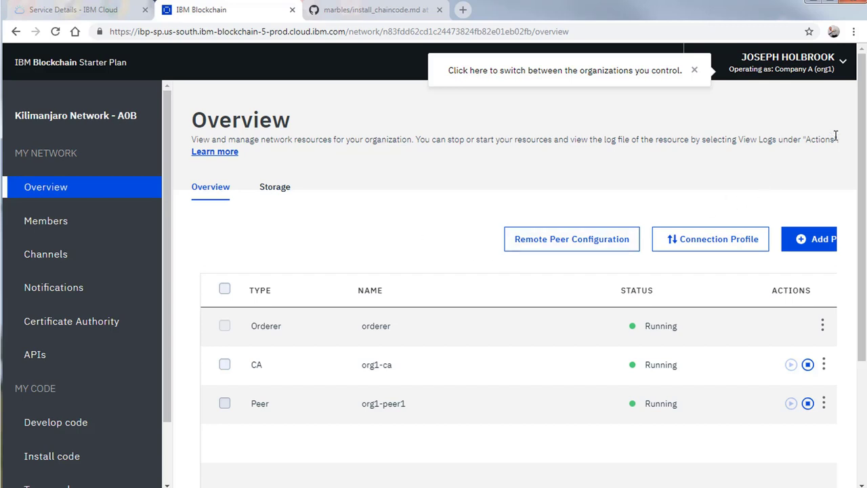
Step: Review the network preferences, return to the network overview and dismiss the organization-switching hint
left_click(832, 72)
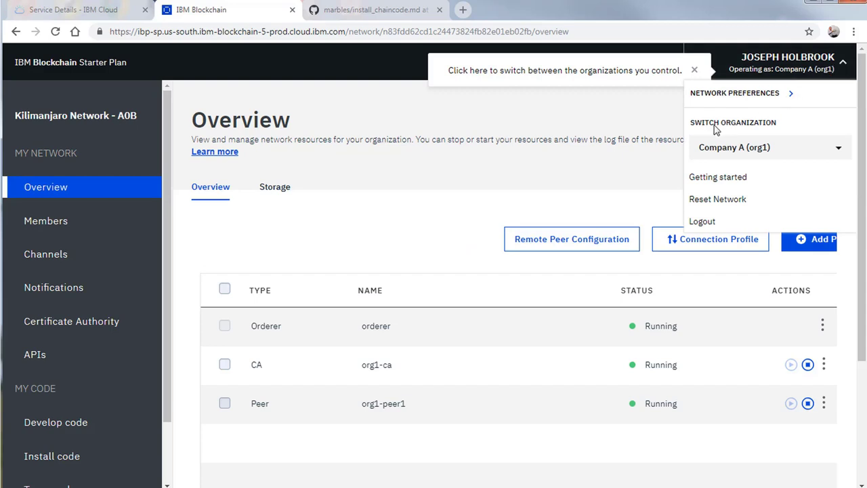
left_click(711, 95)
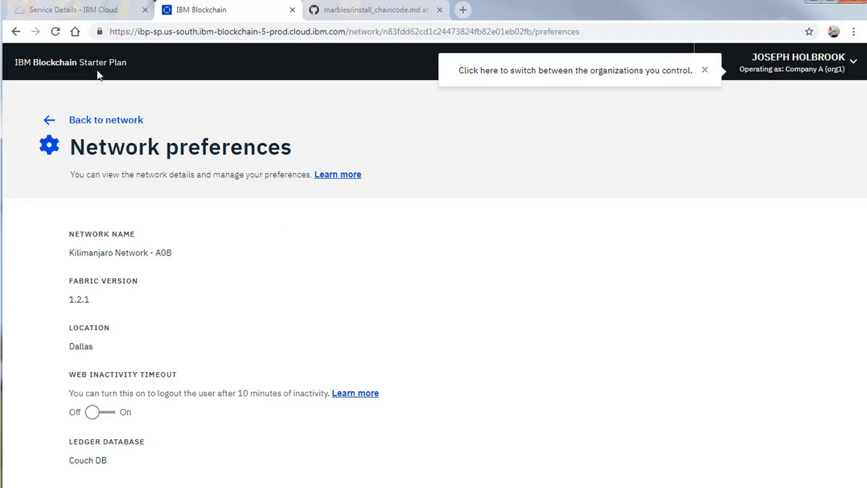
left_click(90, 125)
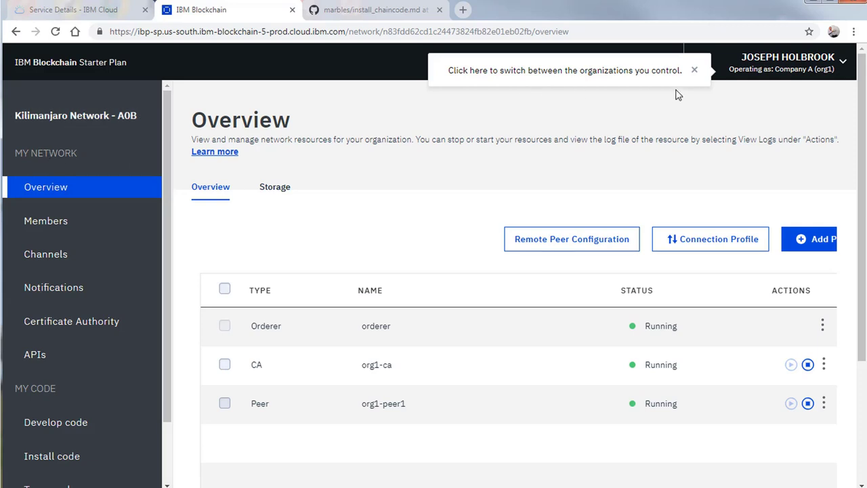
left_click(695, 70)
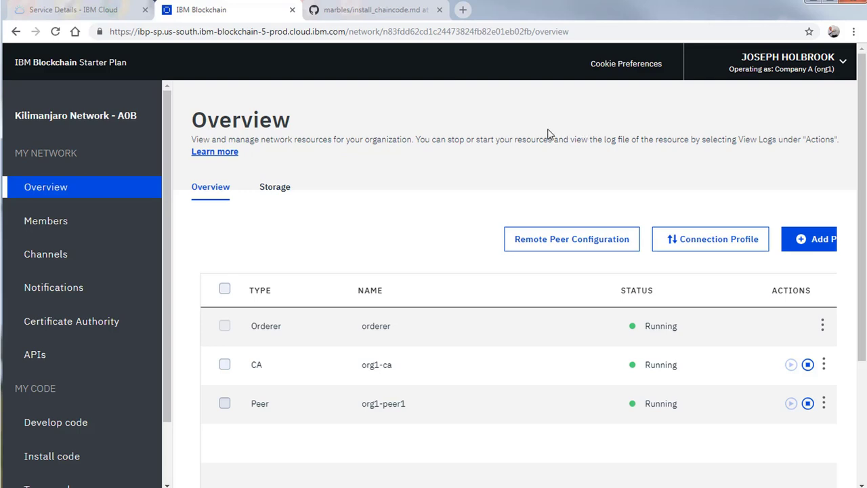
Step: Delete the Blockchain-ci service from its IBM Cloud service details page
left_click(101, 11)
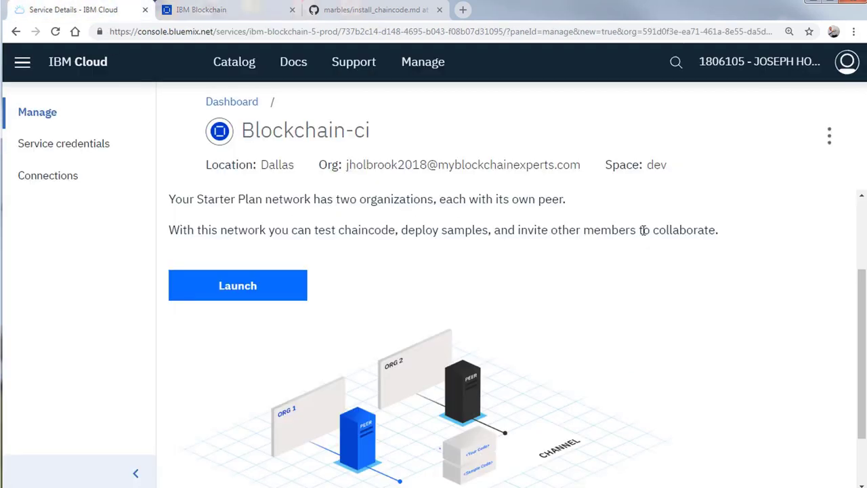
left_click(829, 137)
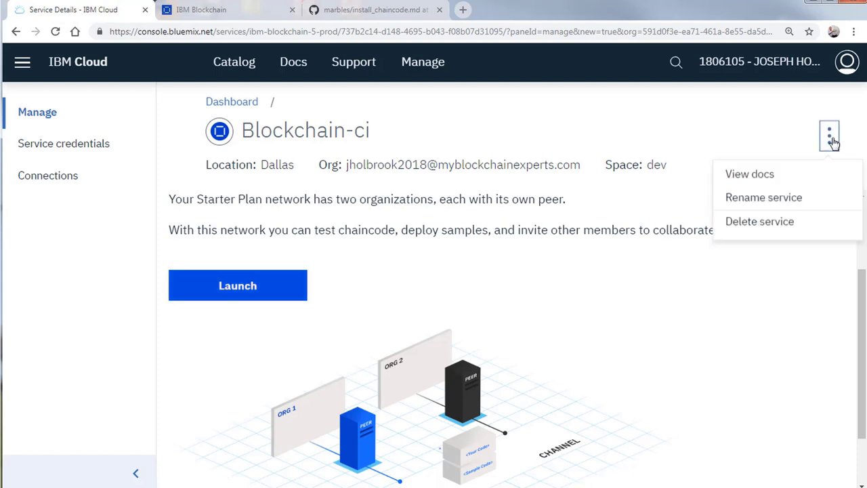
left_click(775, 225)
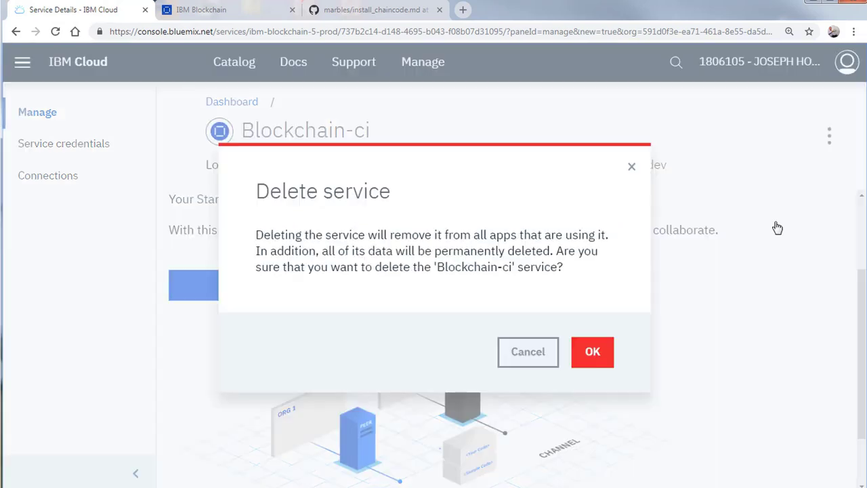
left_click(591, 350)
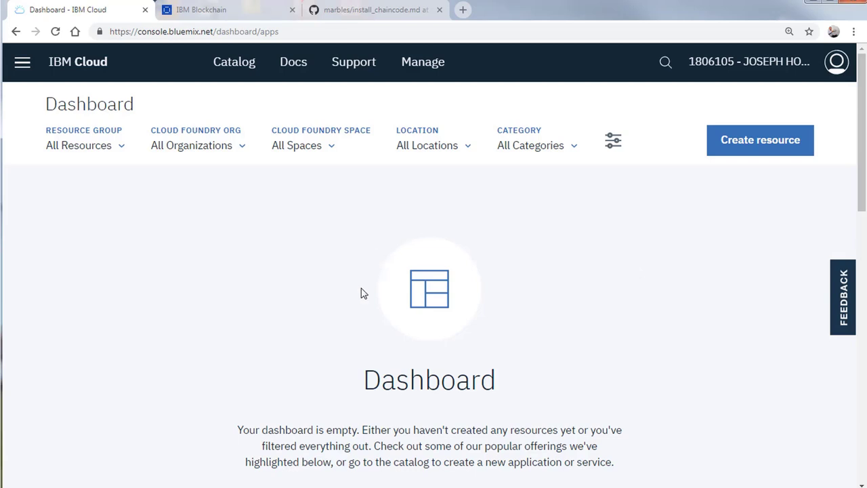
Step: Look over the IBM Cloud dashboard and log out of the account
scroll(359, 292, "down", 3)
scroll(237, 284, "up", 3)
left_click(779, 69)
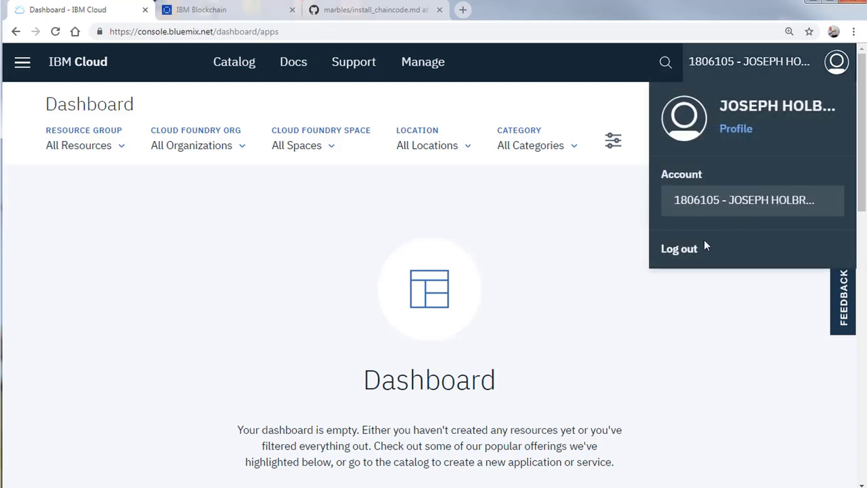
left_click(684, 250)
left_click(552, 353)
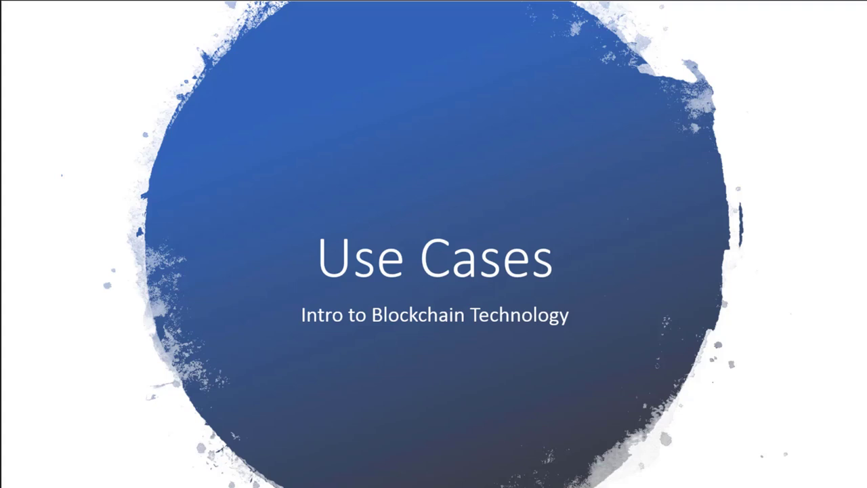
key("Right")
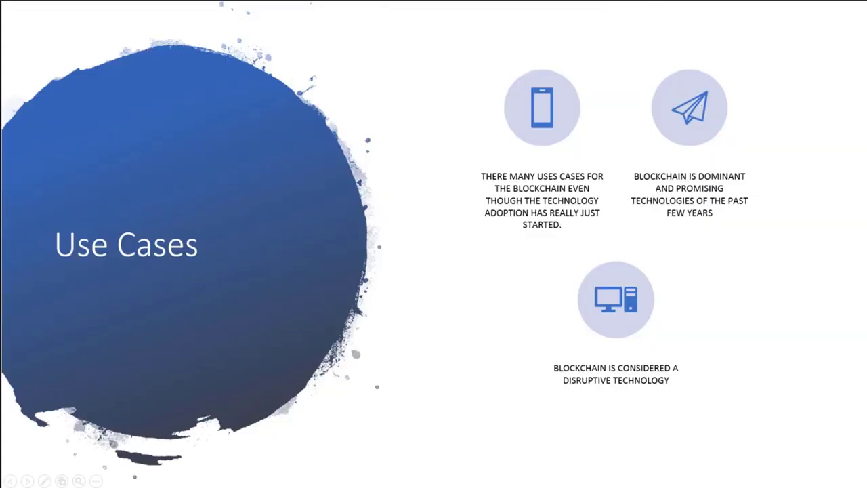
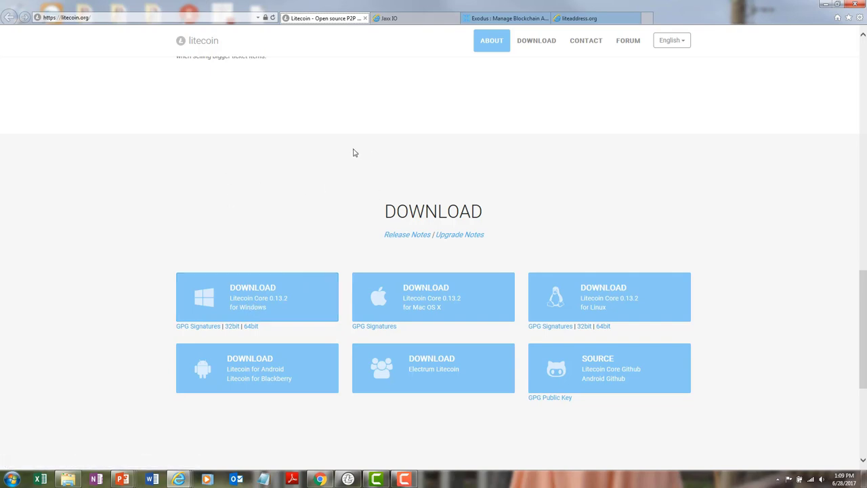
Step: View the Jaxx and Exodus wallet websites
left_click(376, 18)
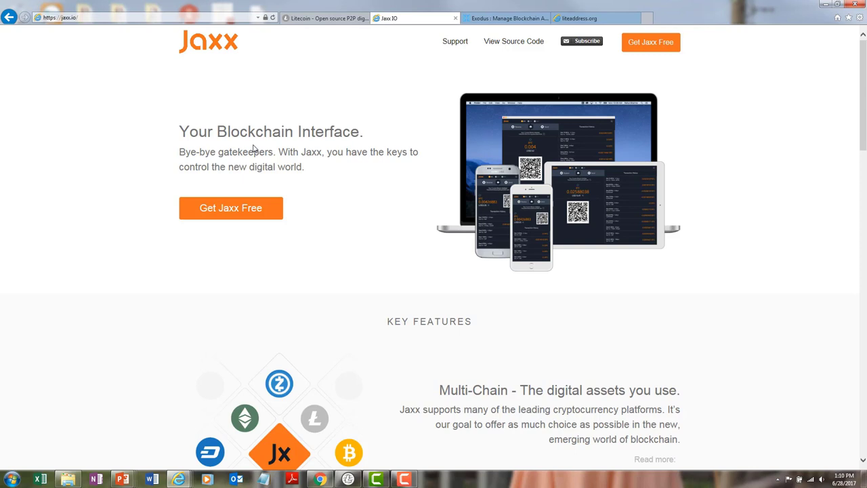
left_click(509, 18)
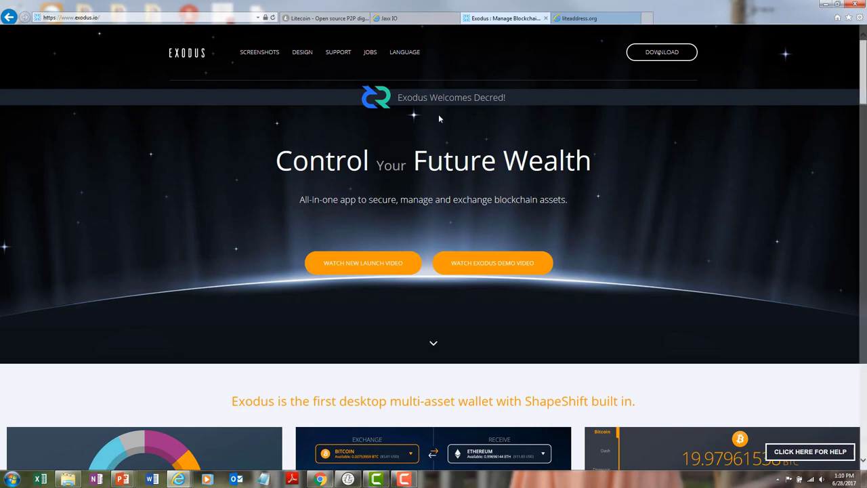
Step: Generate a new single-wallet Litecoin address on liteaddress.org and highlight the private key's Wallet Import Format label
left_click(593, 19)
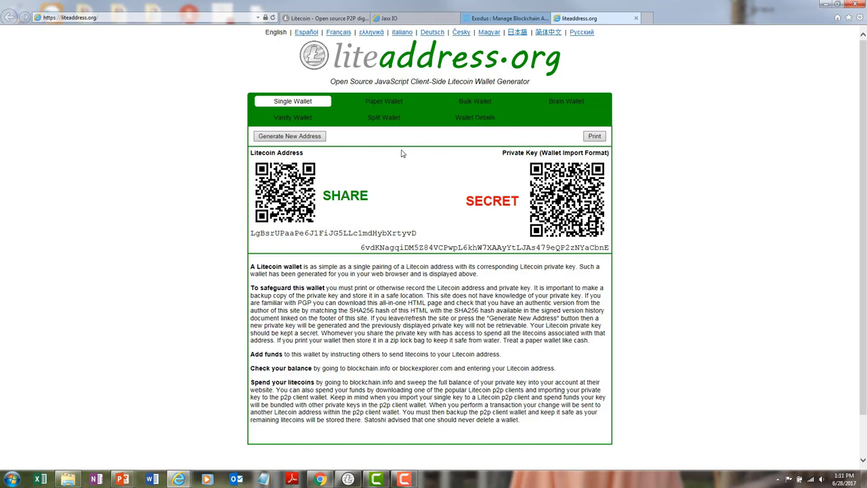
left_click(289, 139)
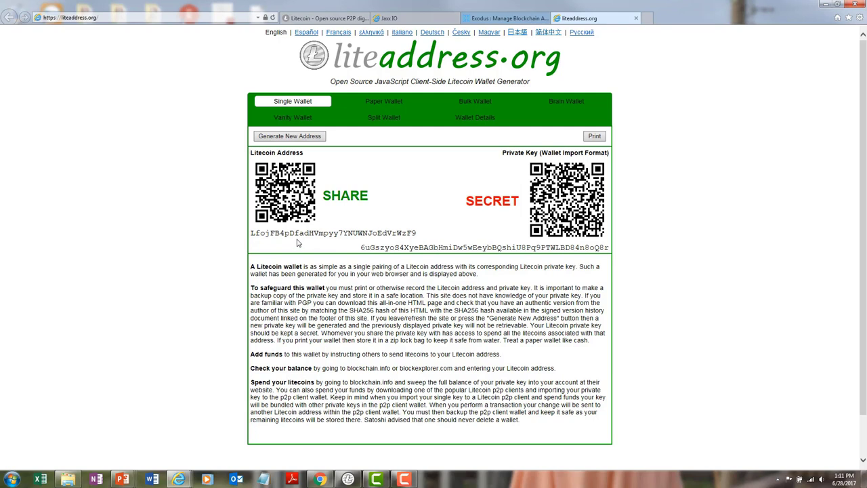
left_click_drag(283, 152, 305, 153)
left_click_drag(541, 153, 609, 153)
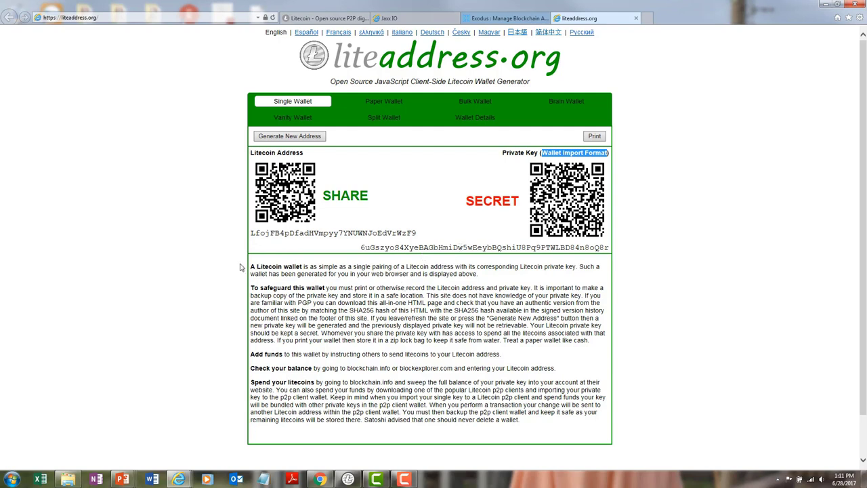
Step: Show the Litecoin paper wallets on liteaddress.org and look through the generated sheets
left_click(390, 105)
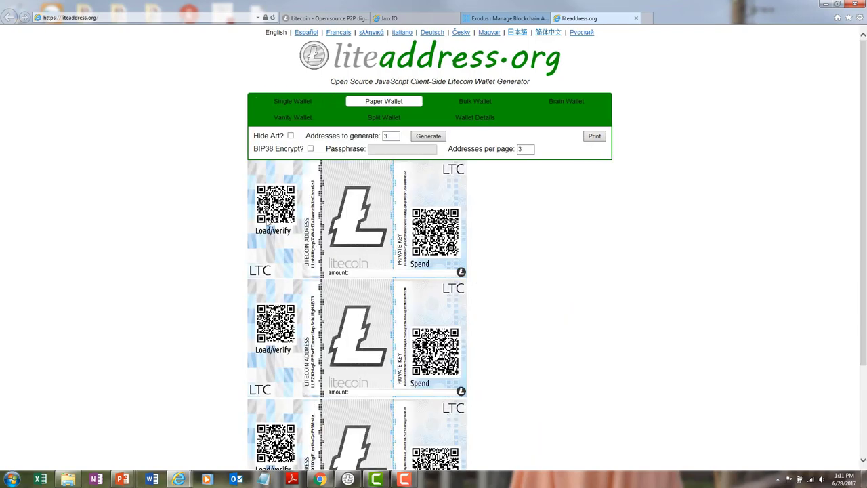
scroll(207, 257, "down", 3)
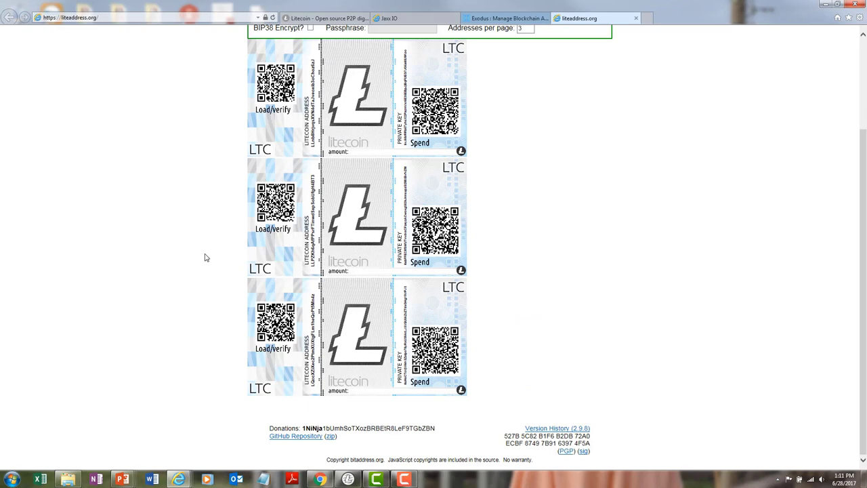
scroll(499, 270, "up", 3)
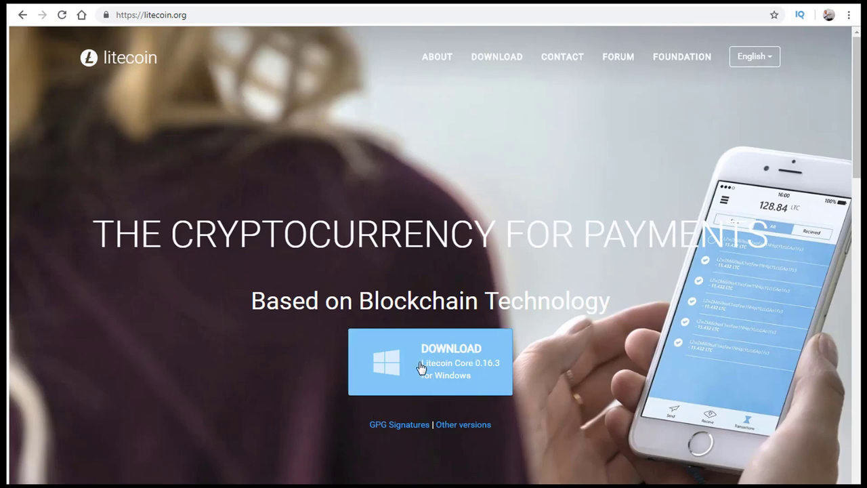
Step: Read litecoin.org's introduction, its Community, Resources, Blockchain, Wallet Encryption and Mining Reward sections, and find the download section
scroll(318, 379, "down", 7)
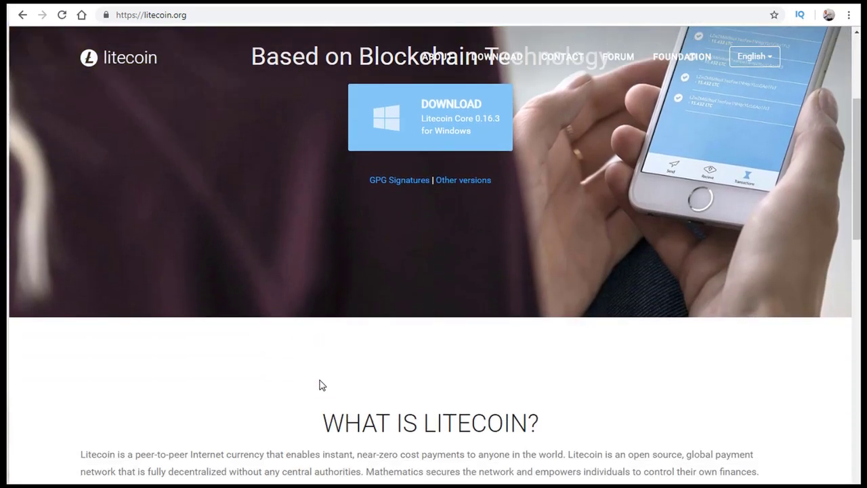
scroll(304, 345, "down", 2)
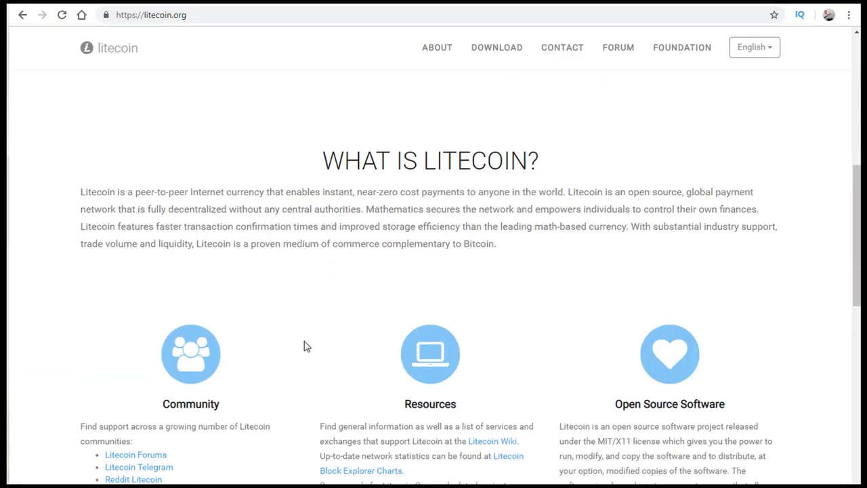
scroll(254, 338, "down", 2)
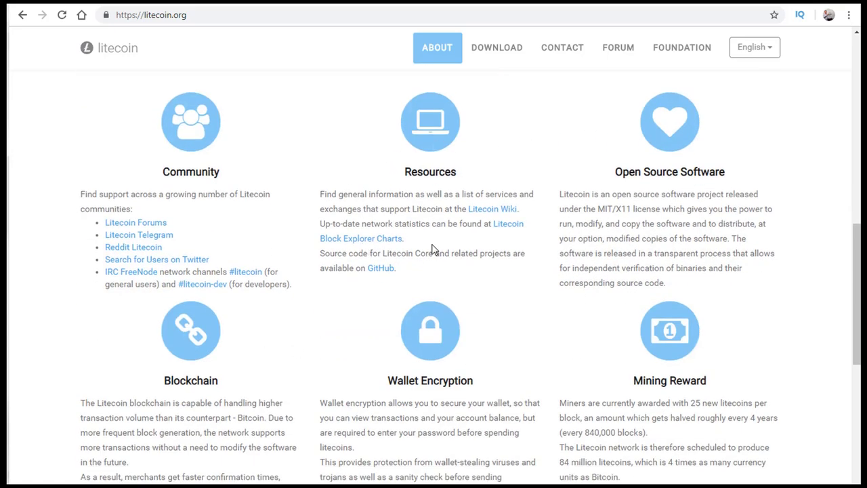
scroll(423, 273, "down", 1)
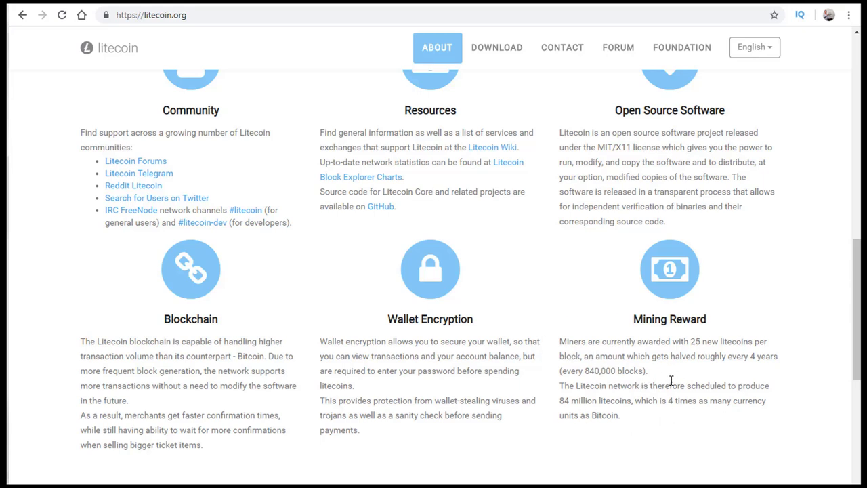
scroll(480, 373, "down", 7)
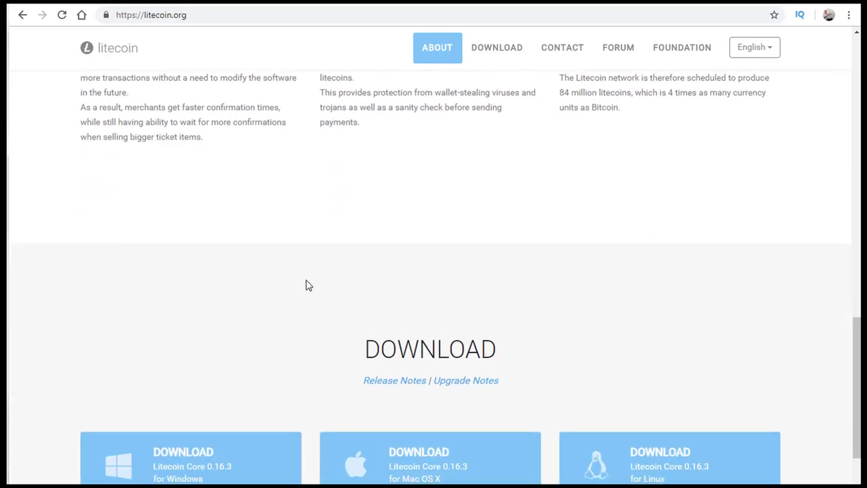